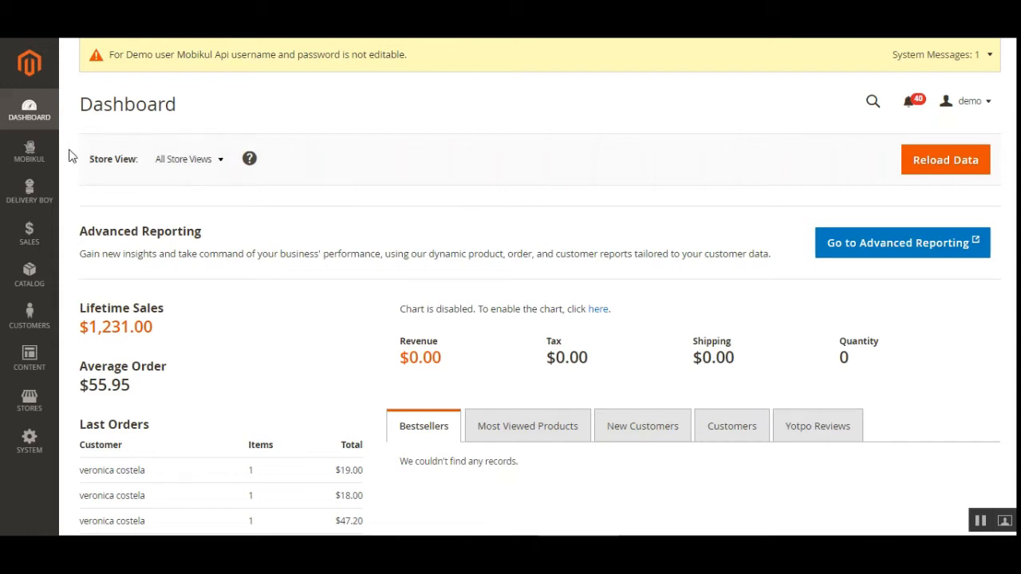
Open the Mobikul Configuration page in a new browser tab and dismiss the password check prompt.
left_click(22, 159)
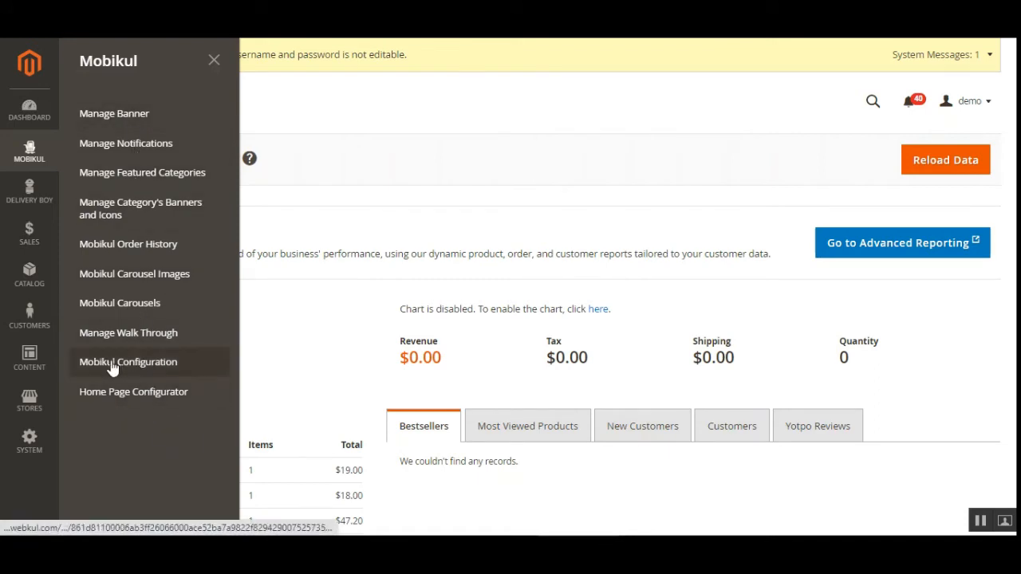
right_click(139, 369)
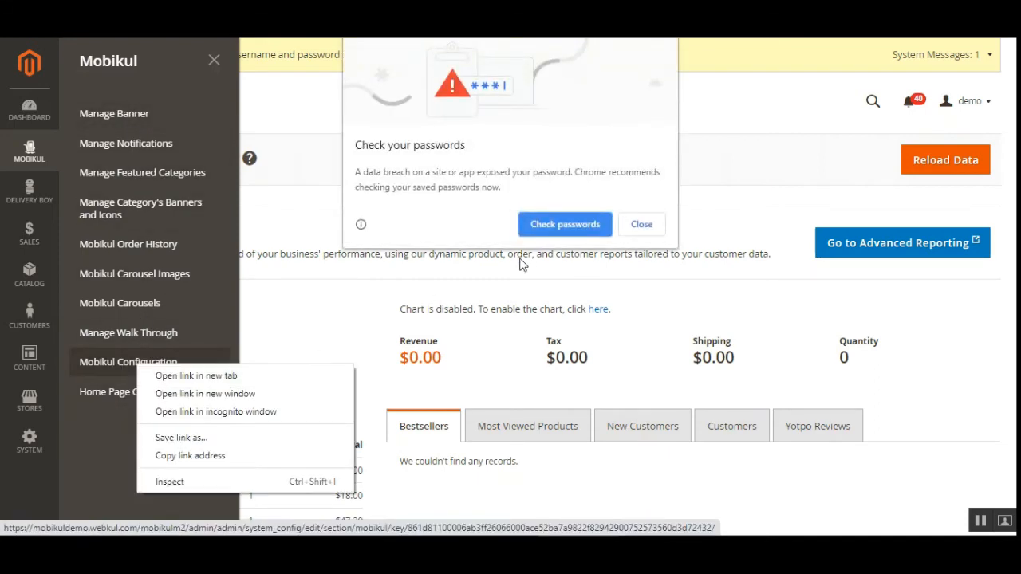
left_click(640, 224)
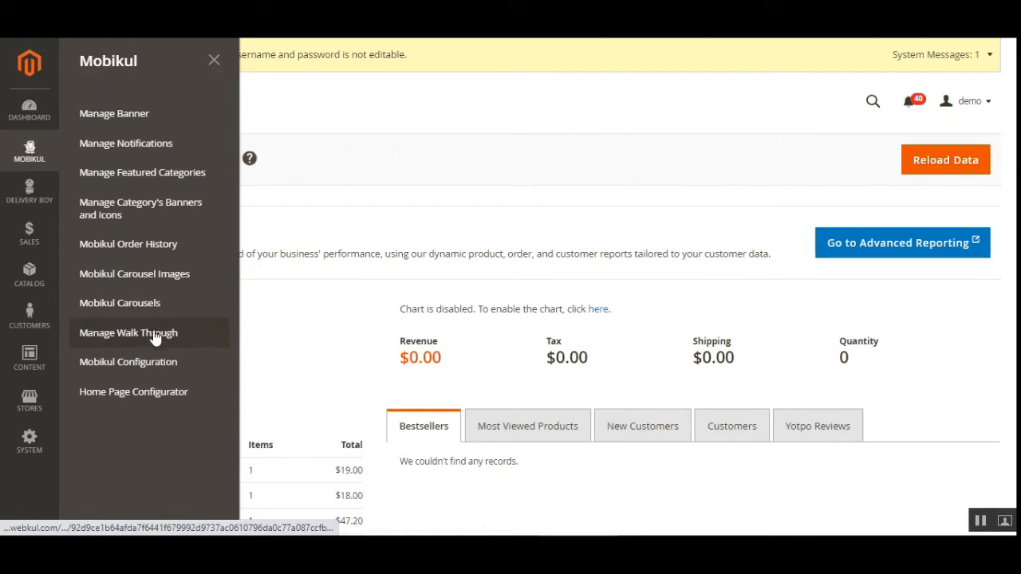
right_click(127, 371)
left_click(163, 378)
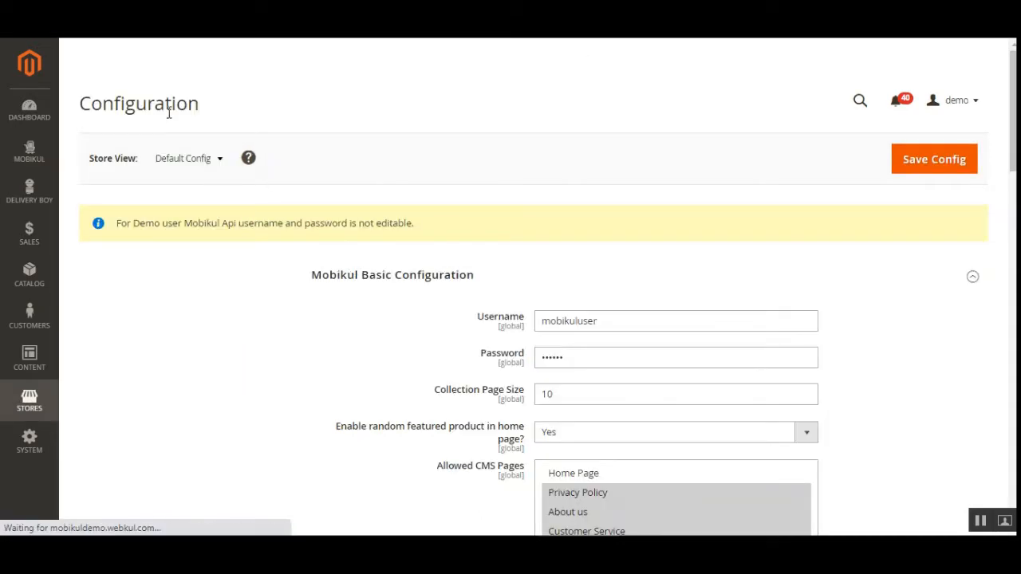
left_click_drag(116, 106, 177, 105)
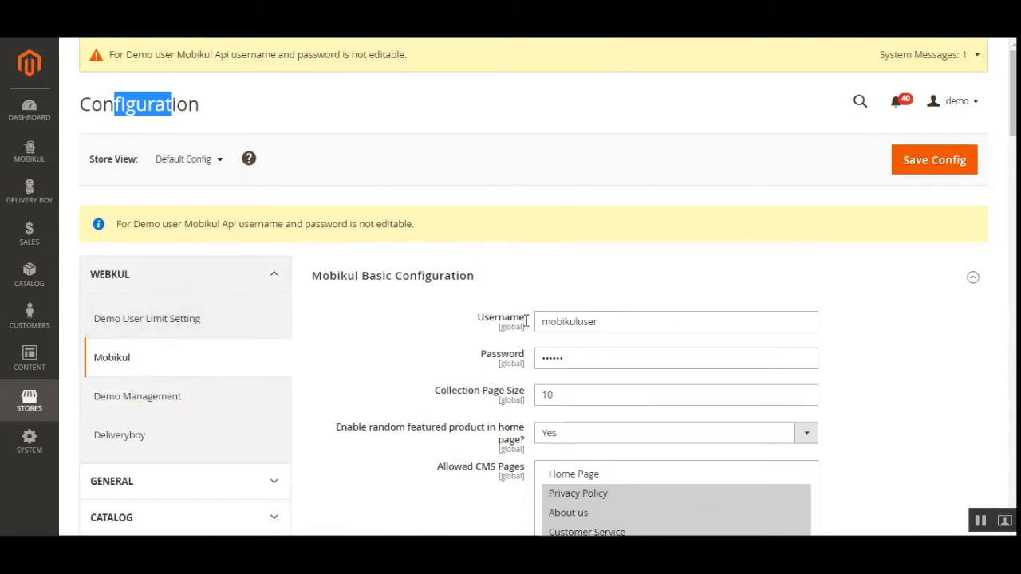
Collapse the expanded sections of the Mobikul configuration, from Mobikul Basic Configuration down to Walk Through settings.
left_click(415, 277)
left_click(404, 317)
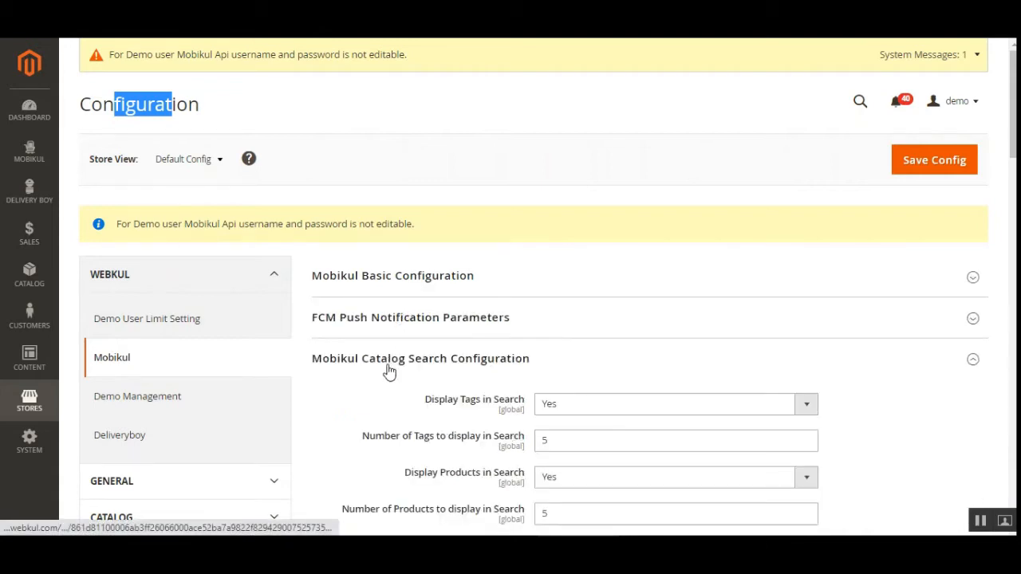
left_click(387, 369)
left_click(378, 401)
left_click(381, 401)
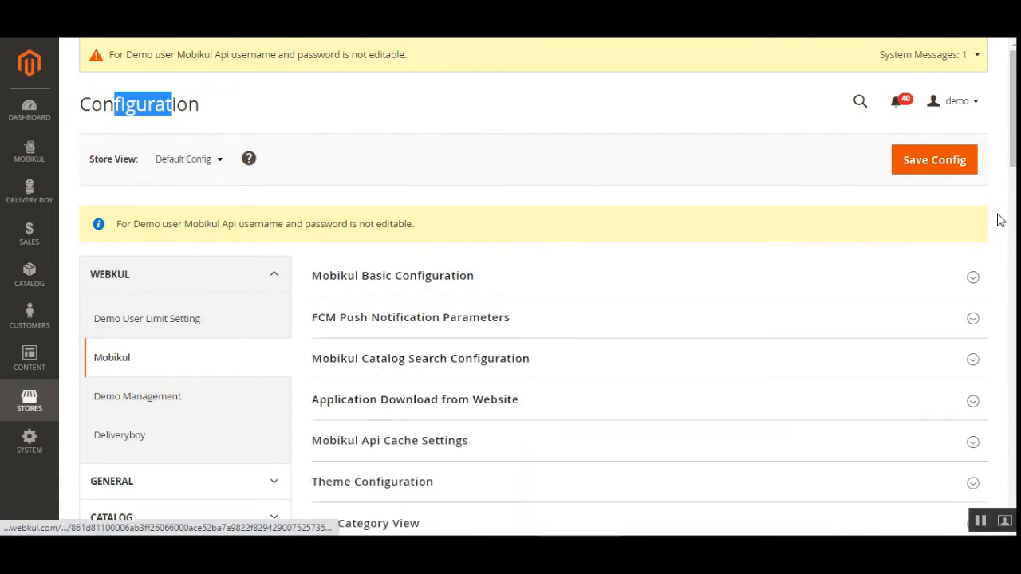
scroll(1000, 221, "down", 4)
left_click(435, 339)
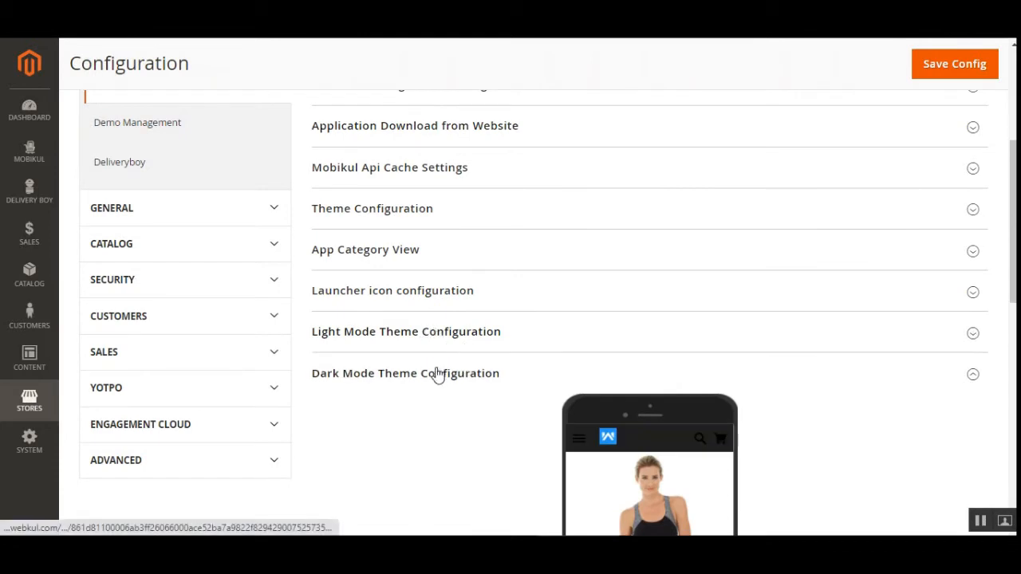
left_click(437, 375)
left_click(364, 416)
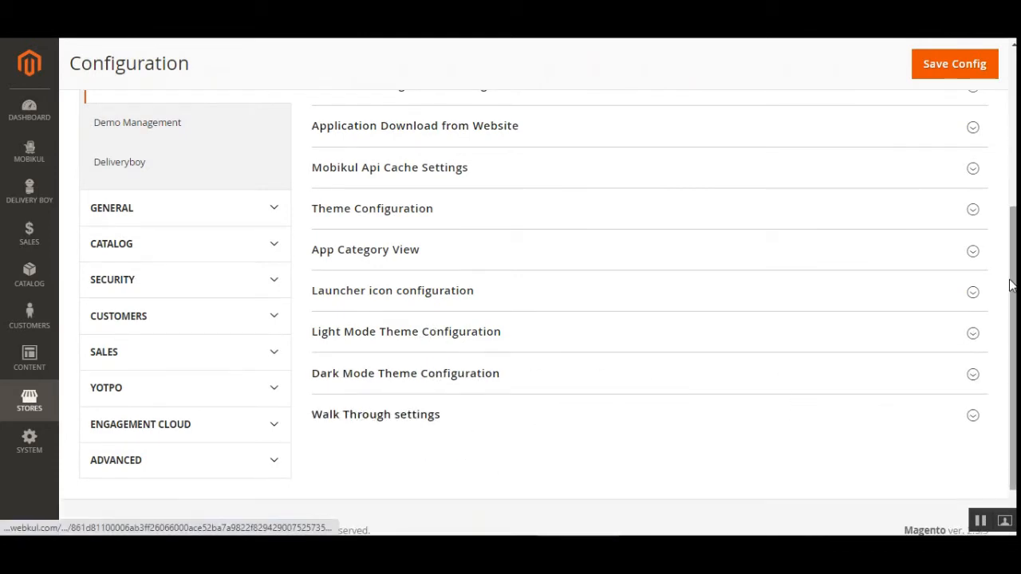
Expand Mobikul Basic Configuration and examine the Collection Page Size and random featured product settings.
scroll(1010, 286, "up", 10)
left_click(415, 222)
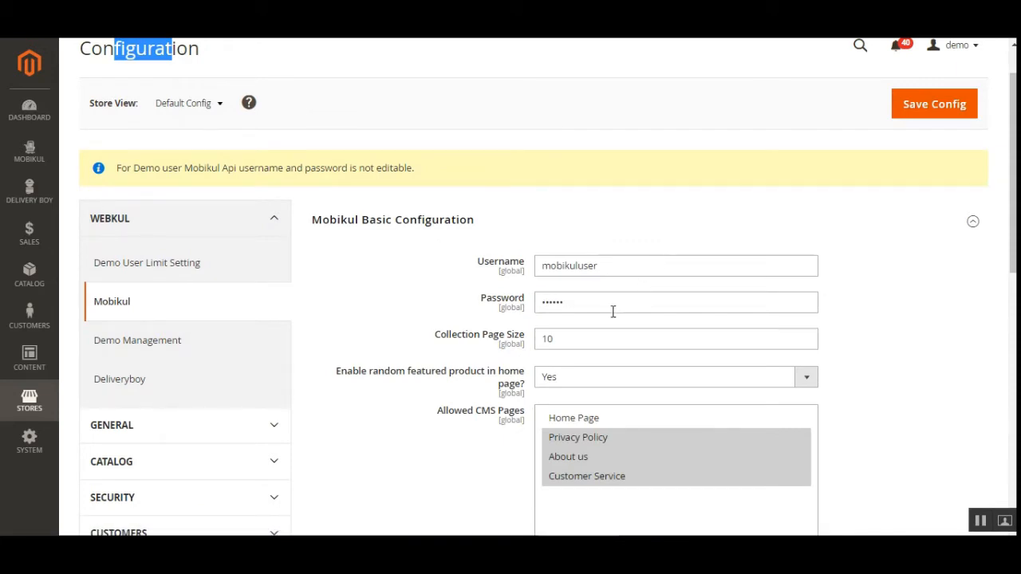
scroll(734, 289, "down", 3)
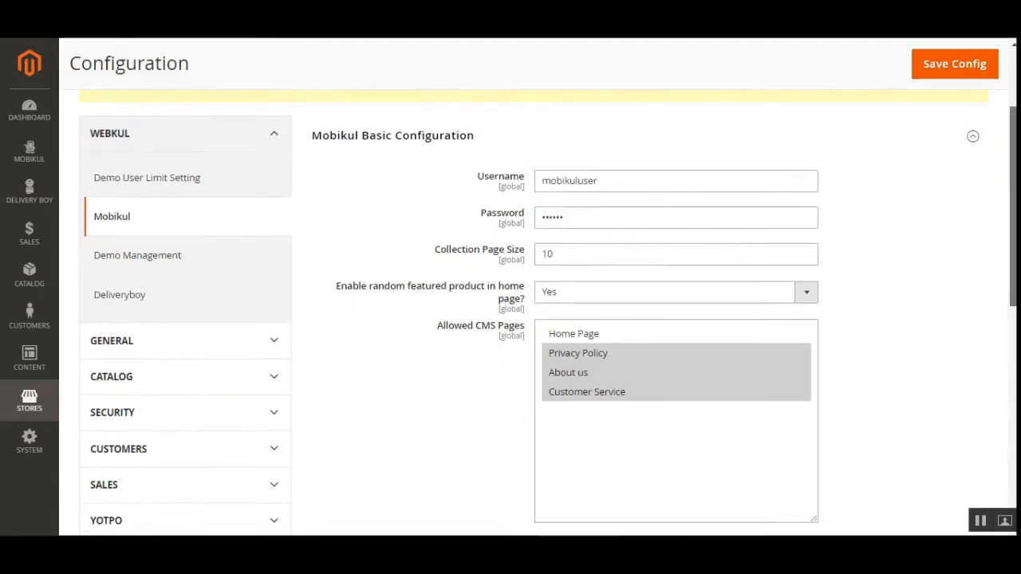
left_click(571, 184)
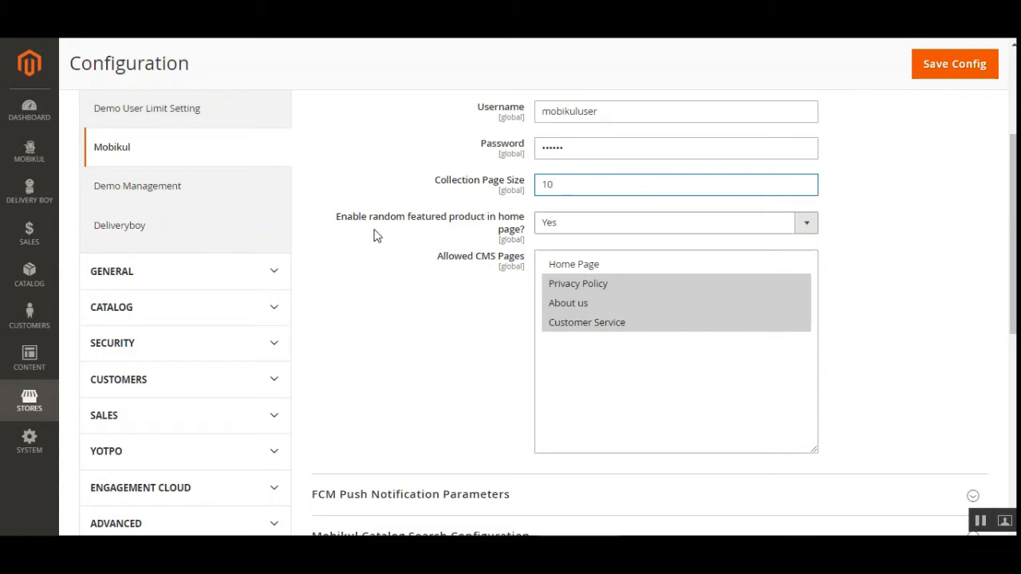
left_click_drag(347, 218, 516, 225)
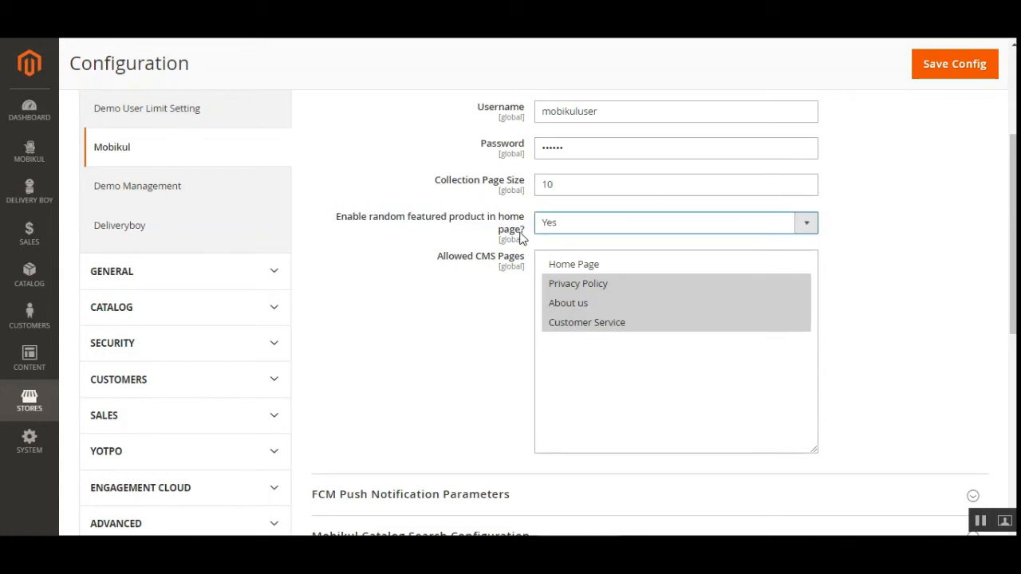
left_click_drag(372, 218, 569, 233)
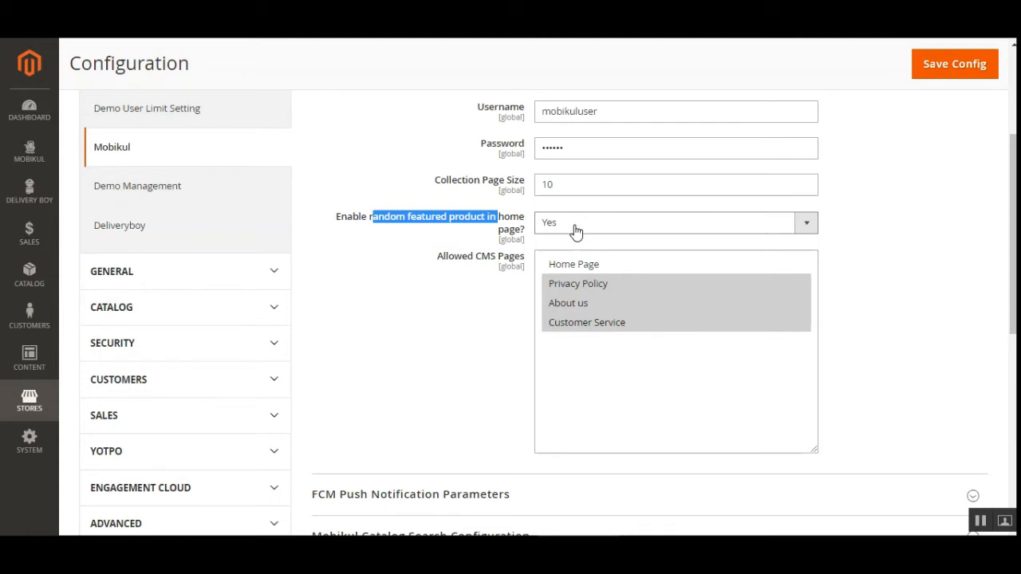
Set the random featured product option for the home page to No and restore it to Yes.
left_click(574, 230)
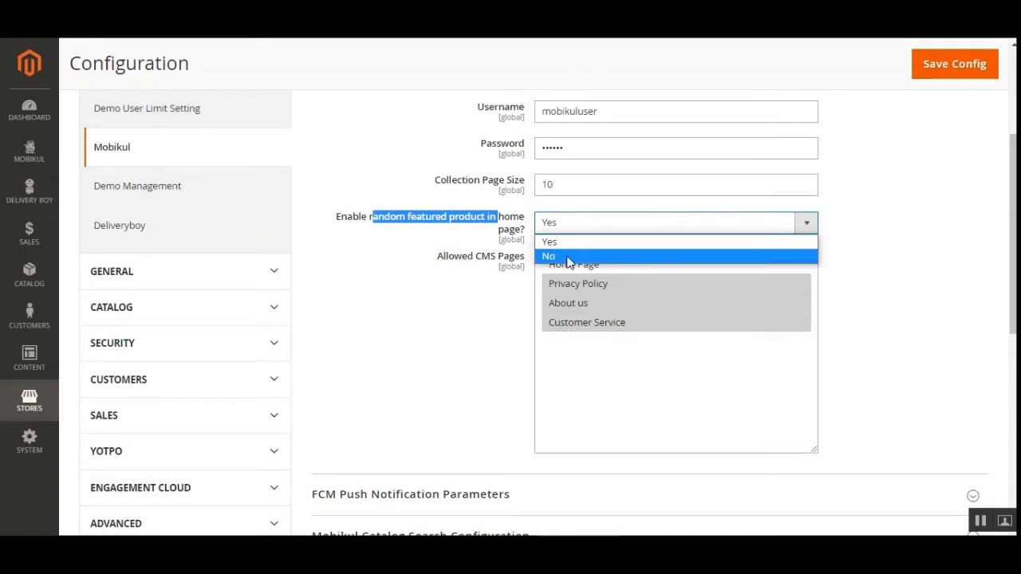
left_click(570, 256)
left_click(431, 254)
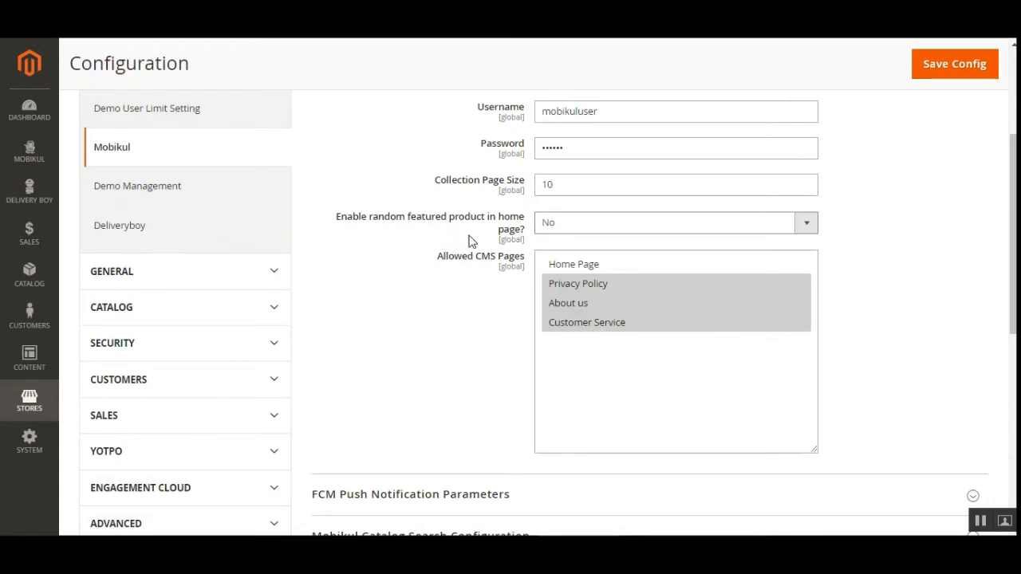
left_click(590, 225)
left_click(570, 243)
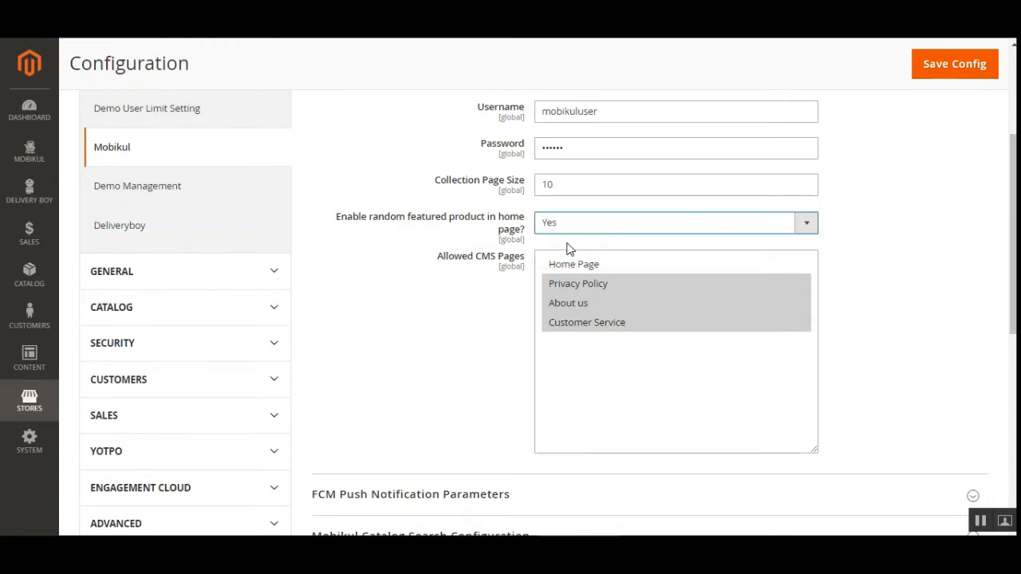
Review the random featured product option and the Allowed CMS Pages list in Mobikul Basic Configuration.
left_click_drag(359, 224, 479, 225)
left_click(496, 238)
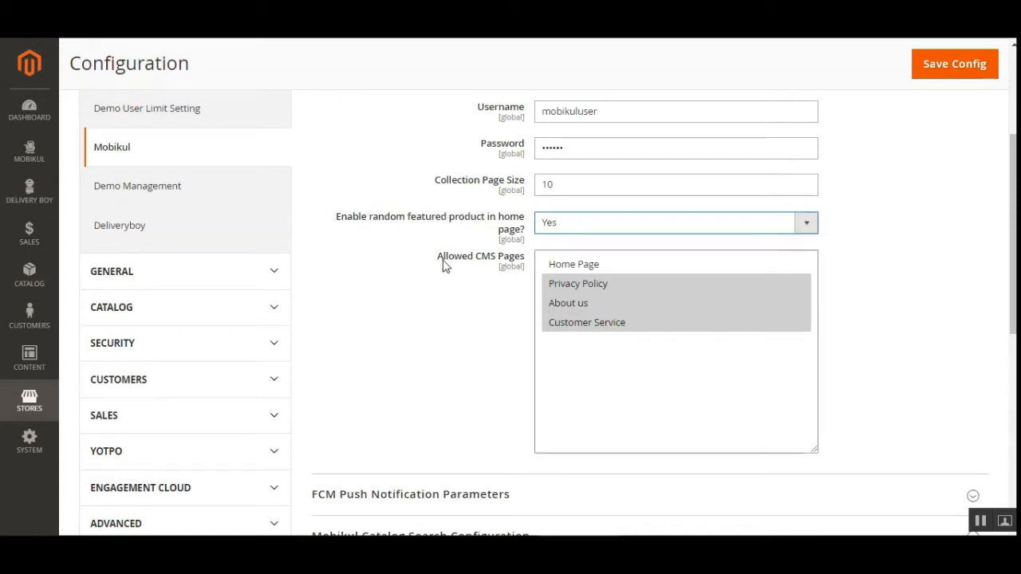
left_click_drag(444, 256, 514, 272)
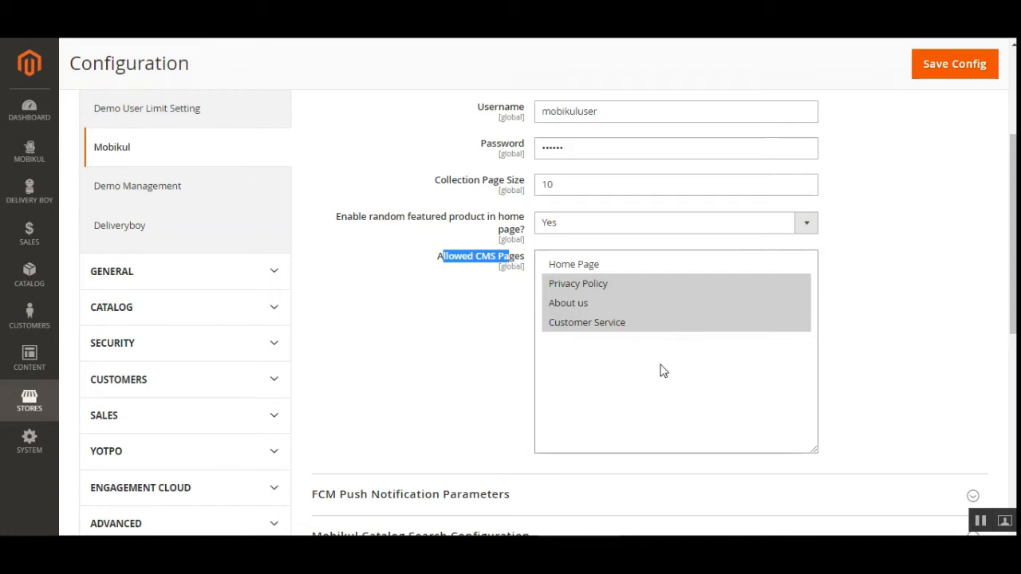
scroll(742, 343, "down", 1)
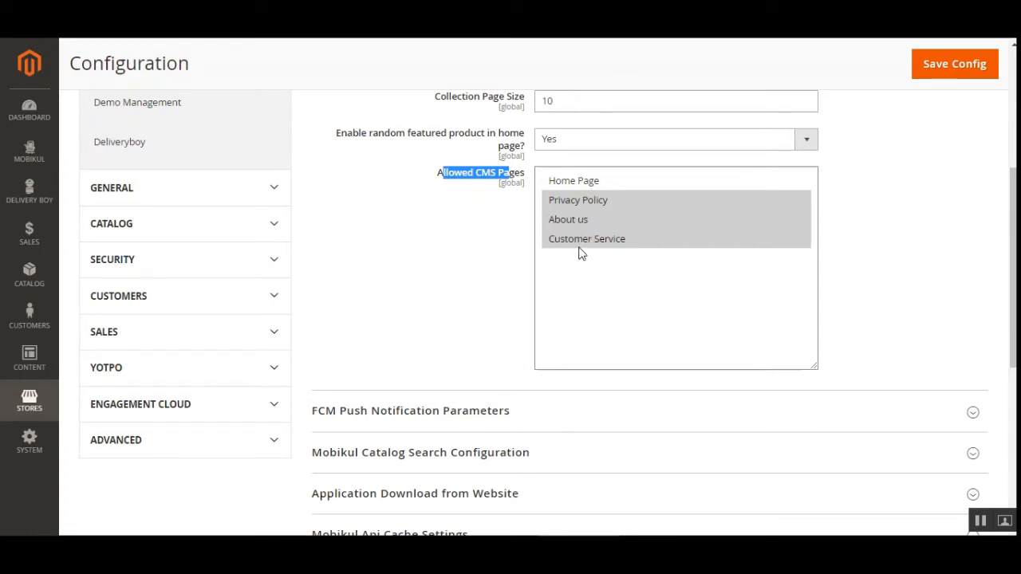
Examine the Android Topic and iOS Topic under FCM Push Notification Parameters and collapse the section again.
left_click_drag(1012, 261, 1013, 358)
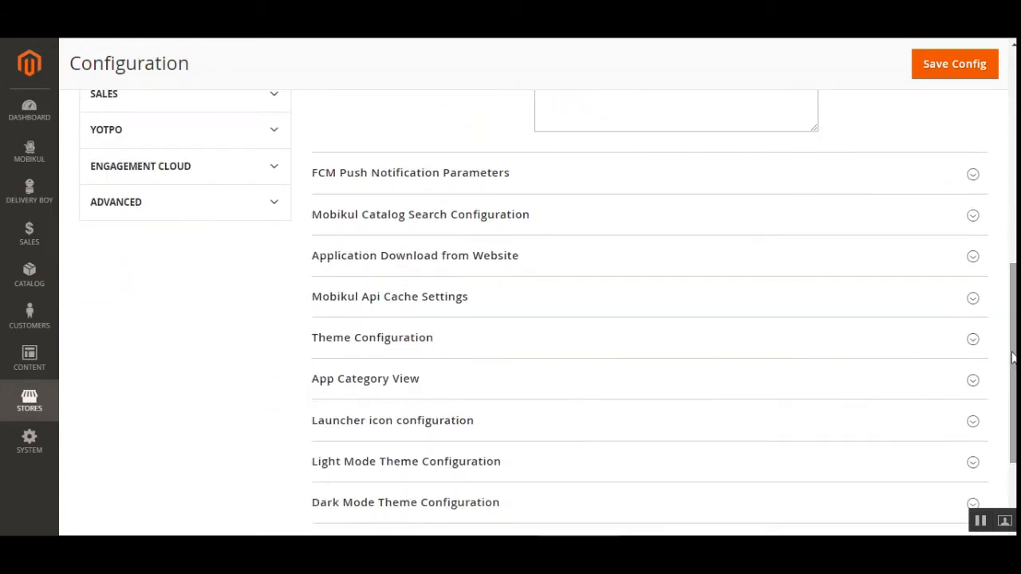
left_click(346, 185)
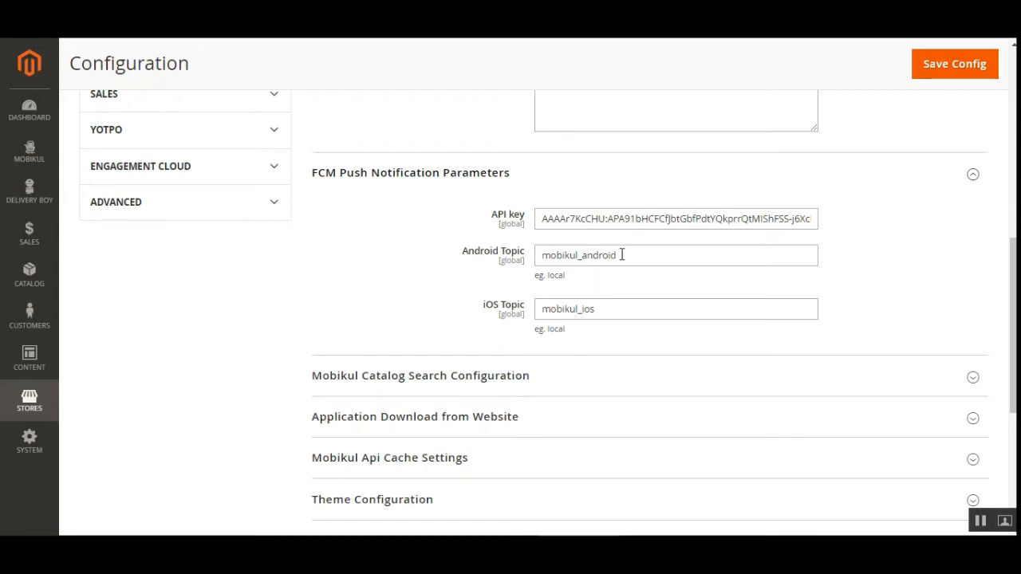
left_click_drag(622, 254, 528, 263)
left_click(608, 306)
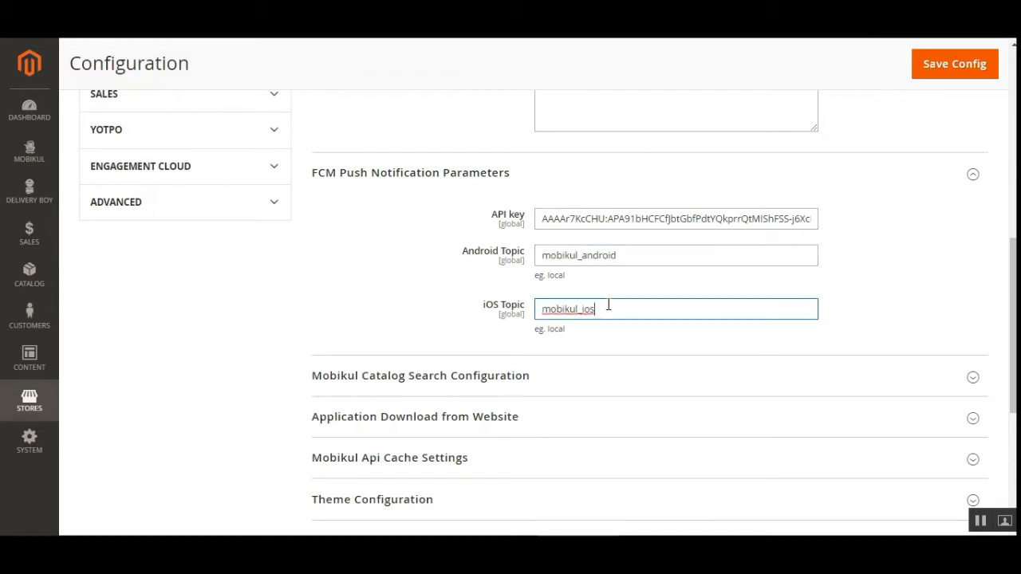
left_click_drag(607, 305, 533, 311)
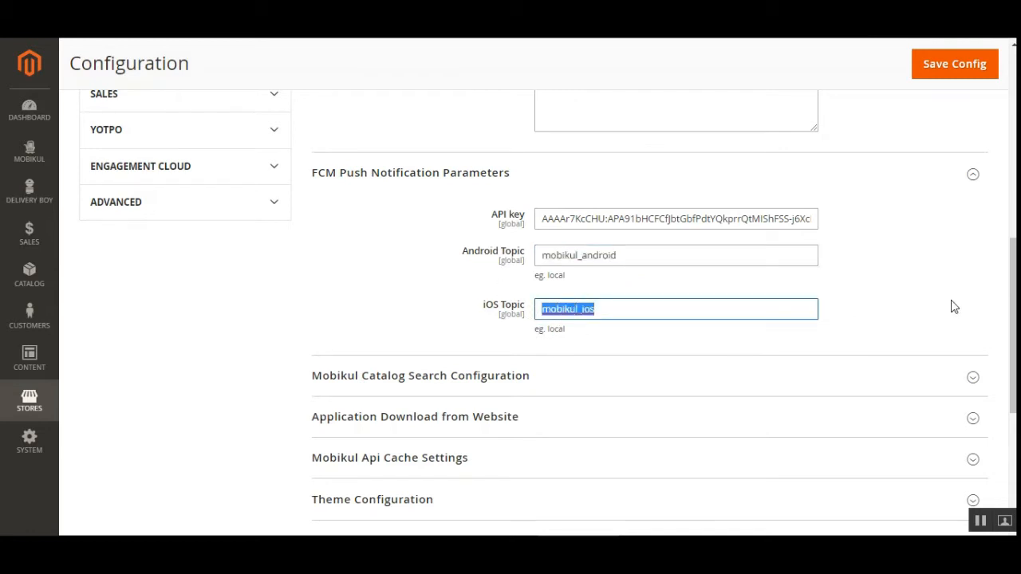
scroll(572, 209, "up", 1)
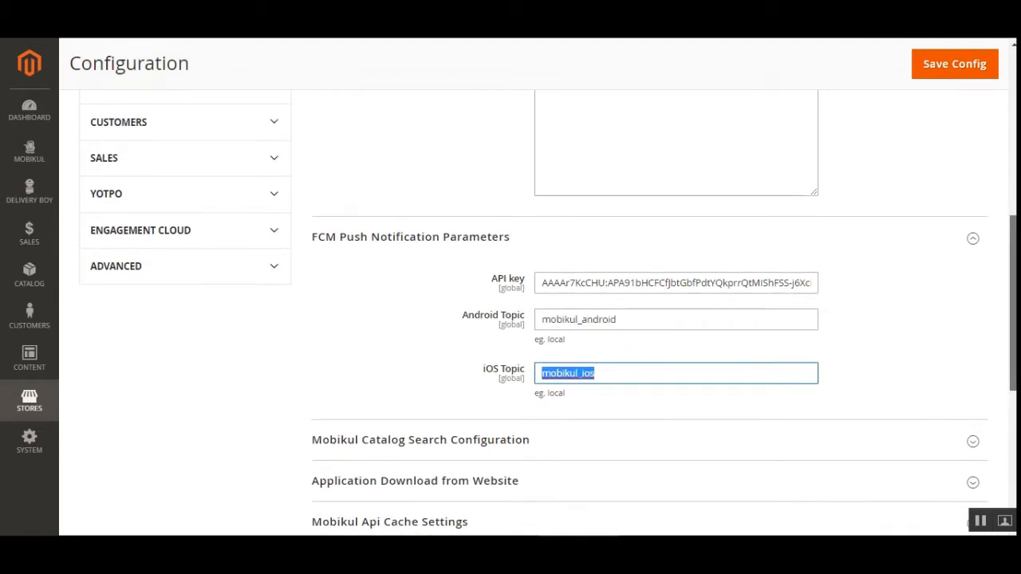
scroll(572, 209, "down", 2)
left_click(417, 147)
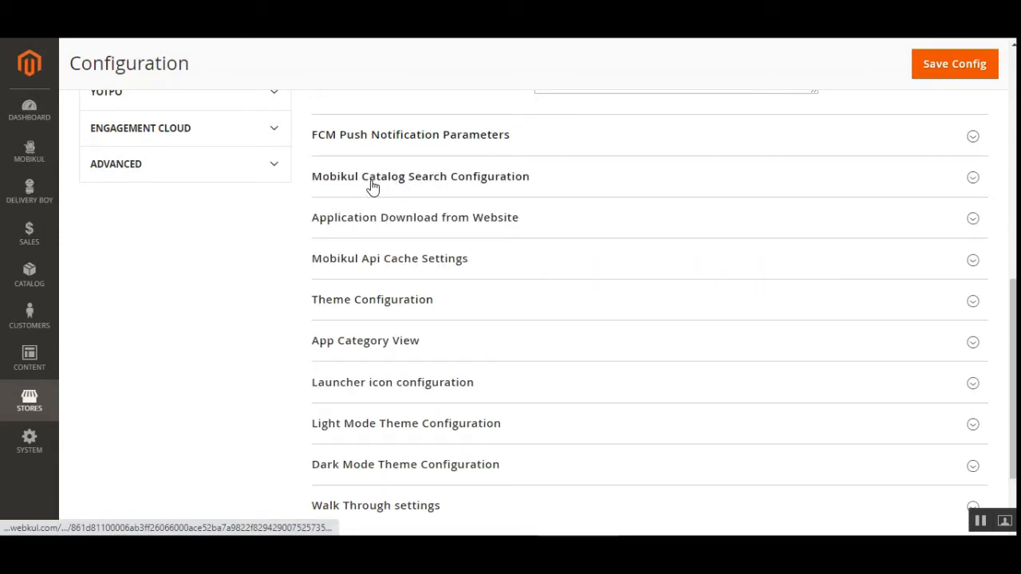
Expand Mobikul Catalog Search Configuration and view the choices for Display Tags in Search.
left_click(365, 182)
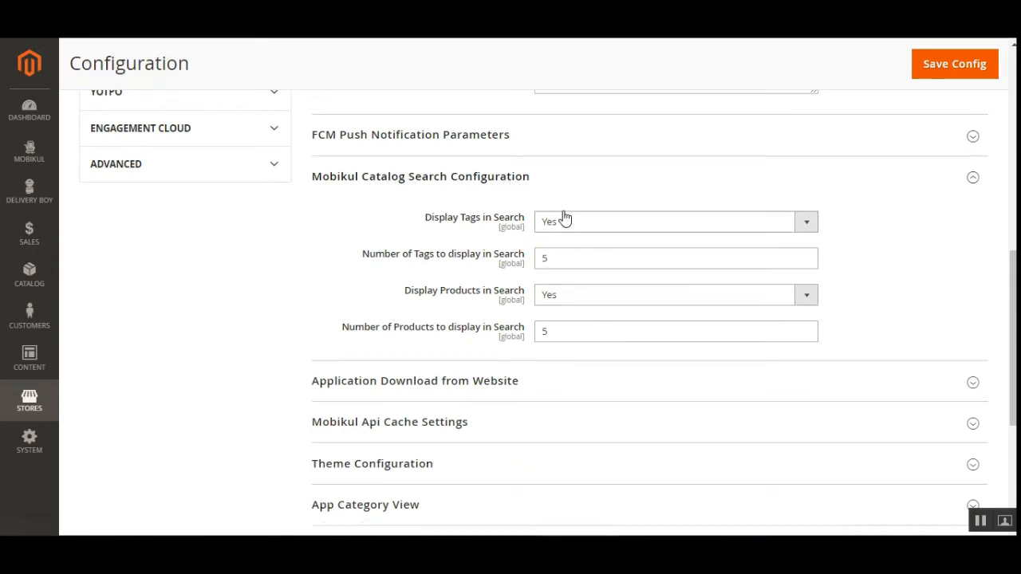
left_click(594, 228)
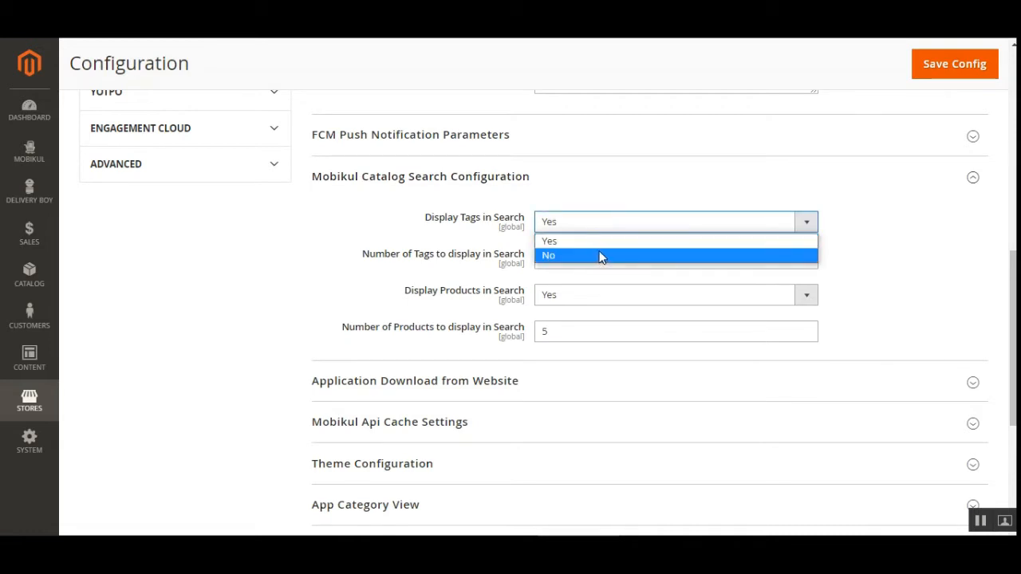
left_click(525, 194)
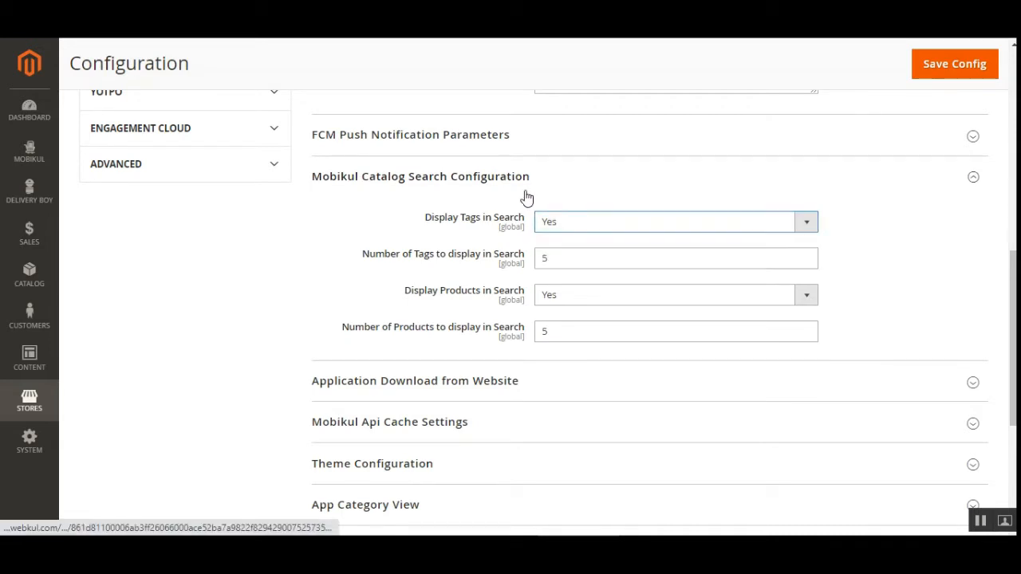
left_click(545, 179)
Try Display Tags in Search at No, restore it to Yes, and review the dependent tag and product count fields.
left_click(558, 224)
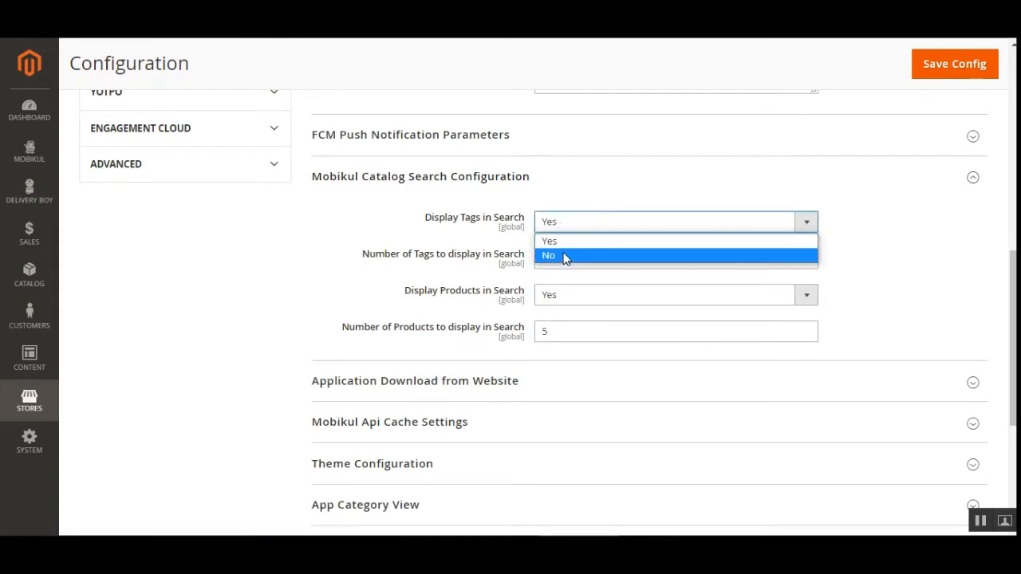
left_click(571, 256)
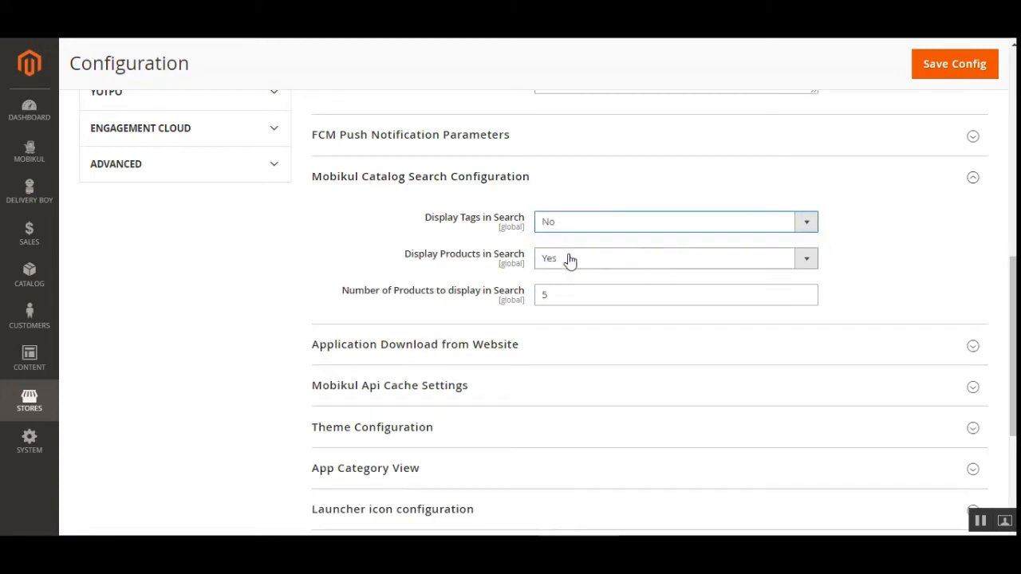
left_click_drag(421, 256, 519, 257)
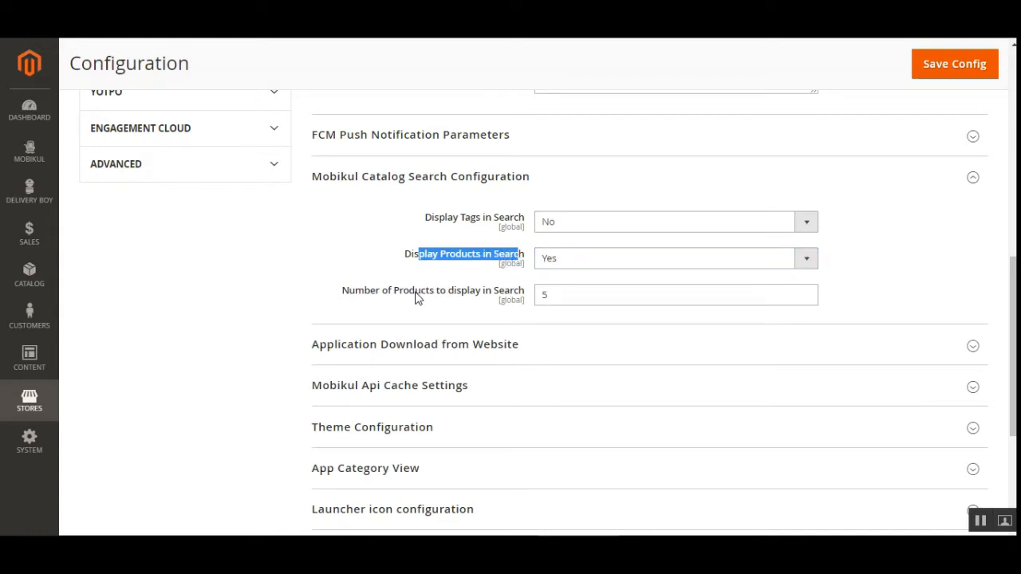
left_click_drag(364, 294, 502, 297)
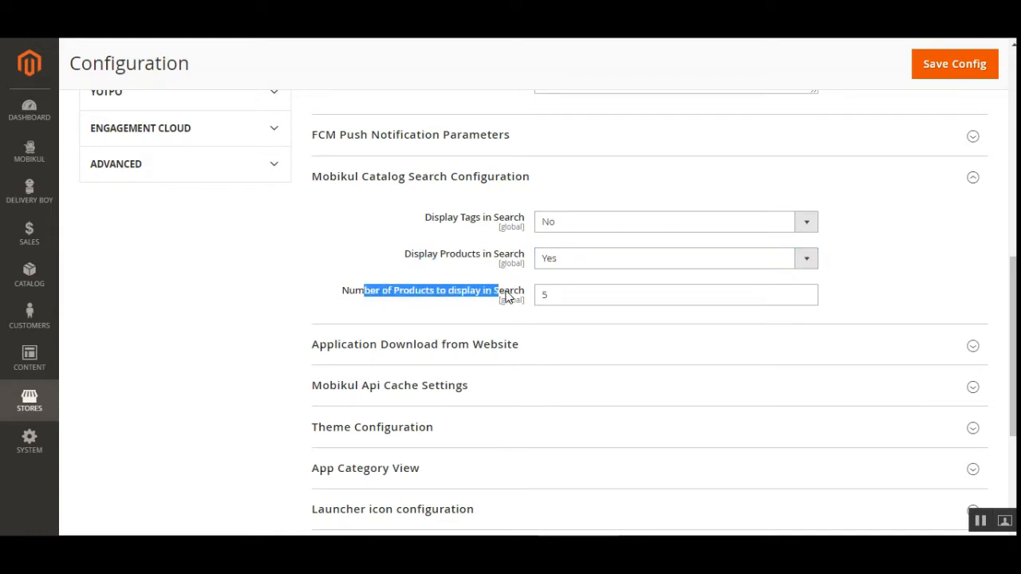
left_click(585, 230)
left_click(581, 255)
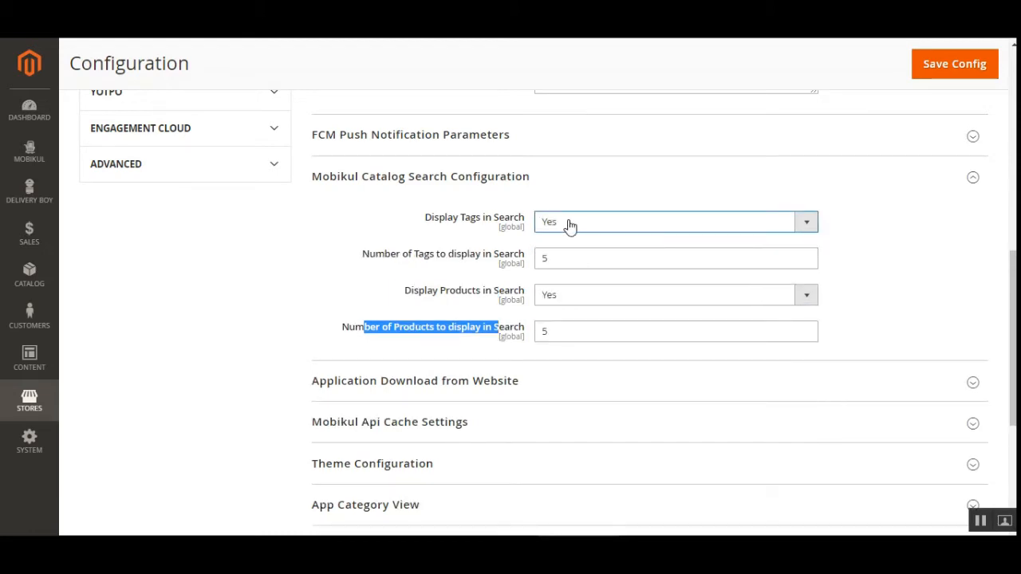
left_click_drag(390, 257, 520, 265)
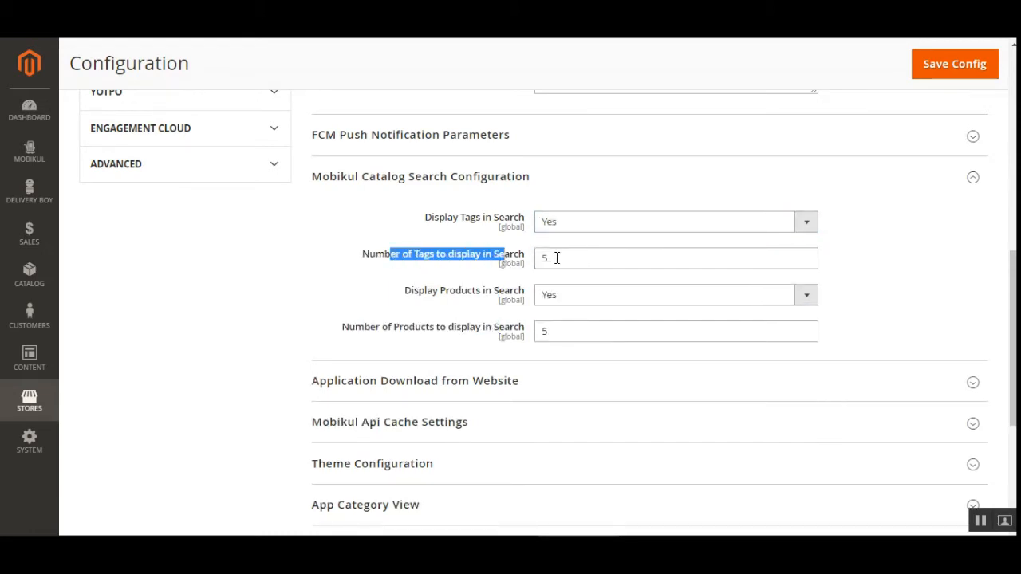
Review the tag count, Display Products in Search and product count fields in Mobikul Catalog Search Configuration.
left_click(556, 258)
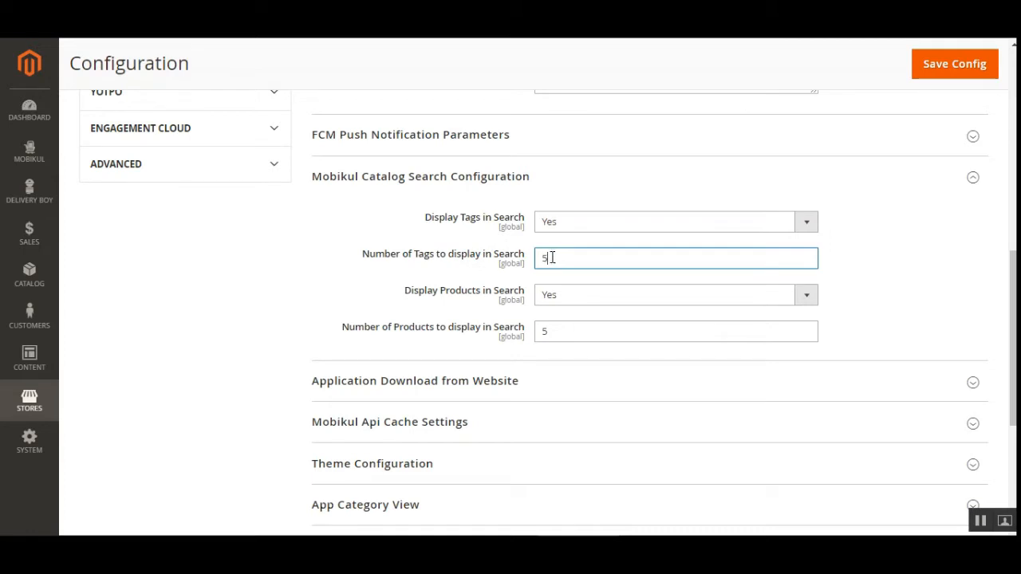
left_click_drag(552, 259, 536, 262)
left_click_drag(426, 295, 547, 303)
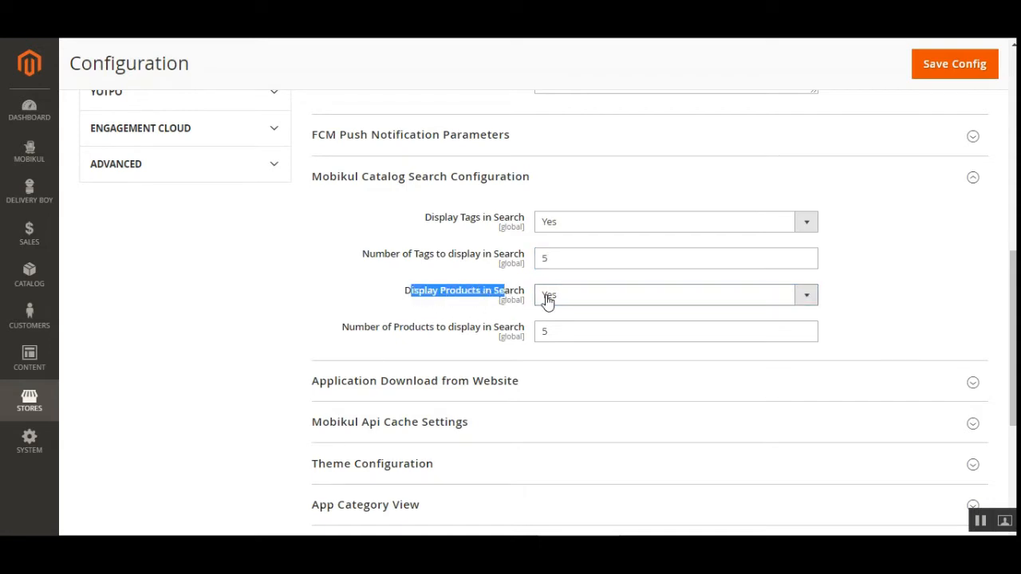
scroll(547, 303, "down", 1)
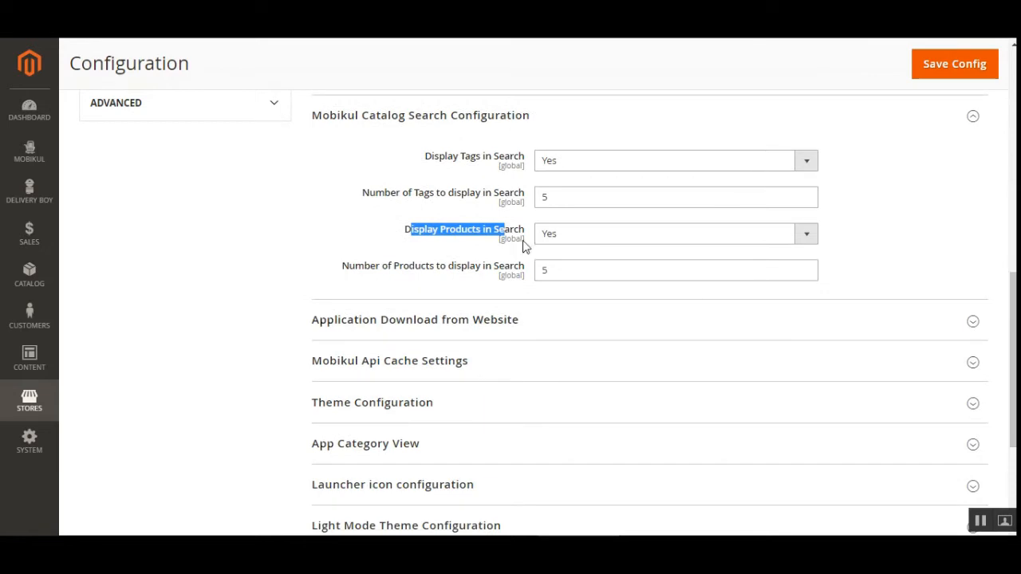
left_click(444, 245)
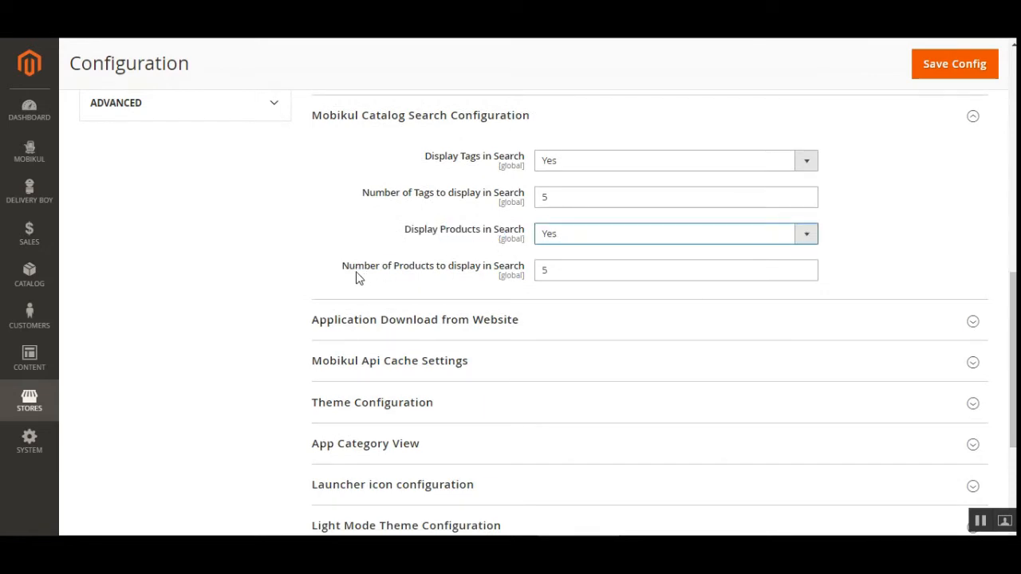
left_click_drag(349, 273, 507, 274)
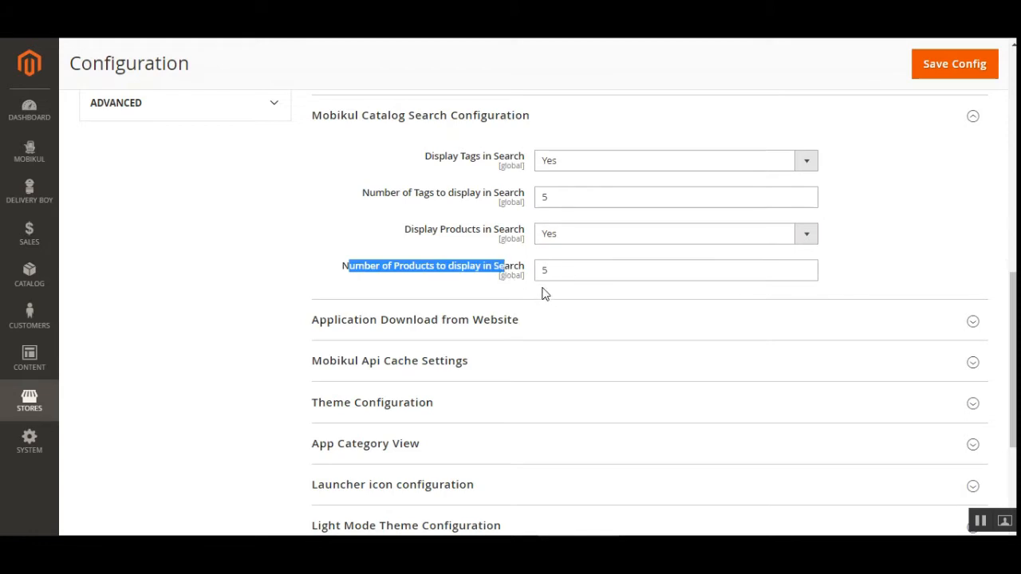
left_click(544, 293)
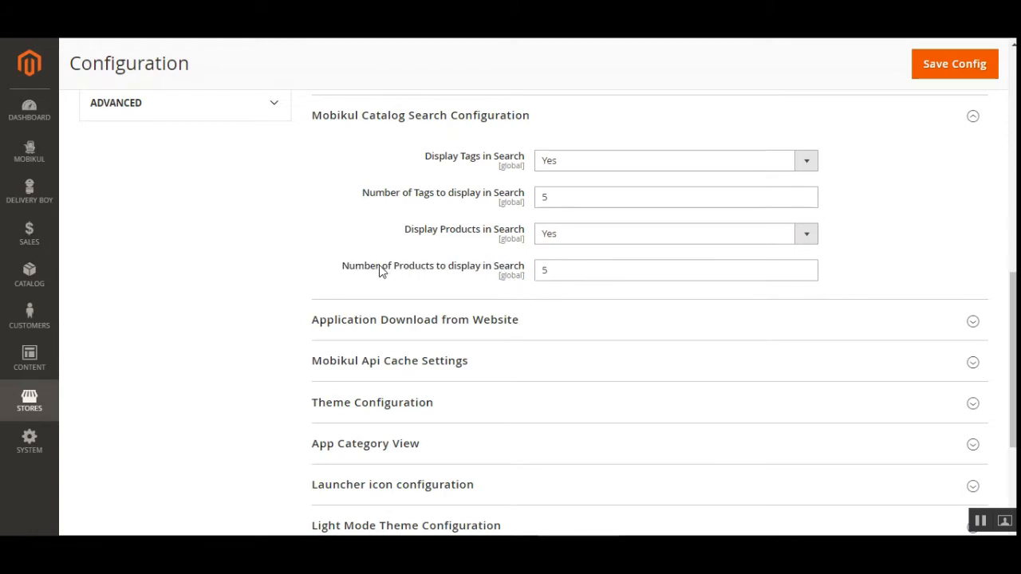
left_click_drag(379, 274, 520, 279)
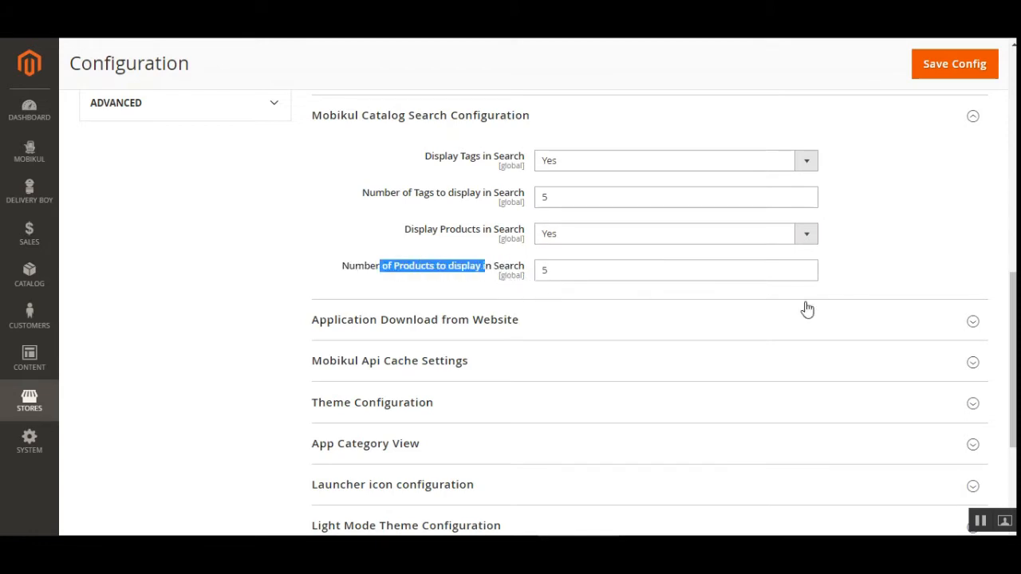
Expand Application Download from Website, view the Android download choices, and examine the app download banner on the storefront product page.
scroll(457, 221, "down", 3)
left_click(404, 192)
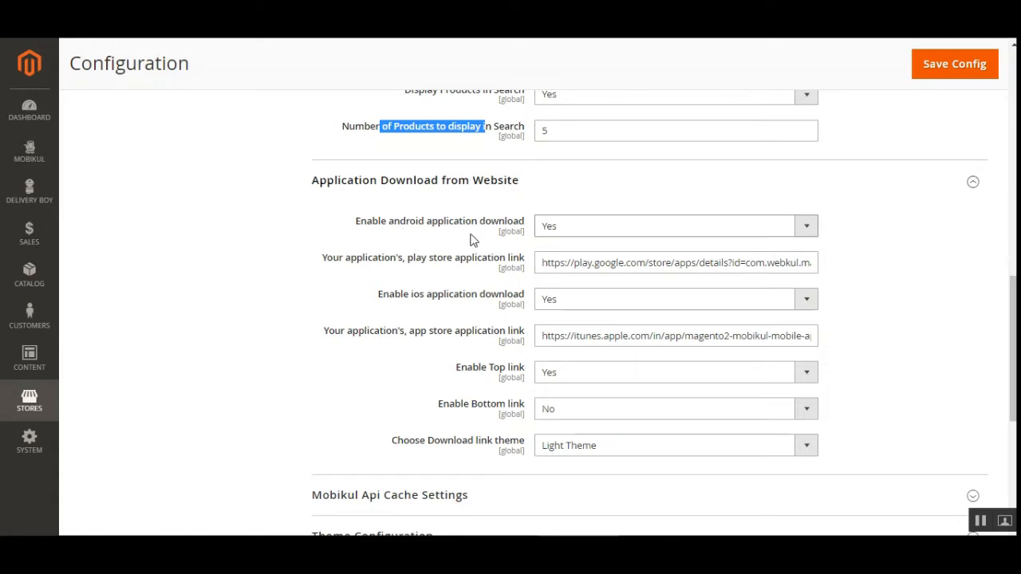
left_click(579, 229)
left_click(536, 208)
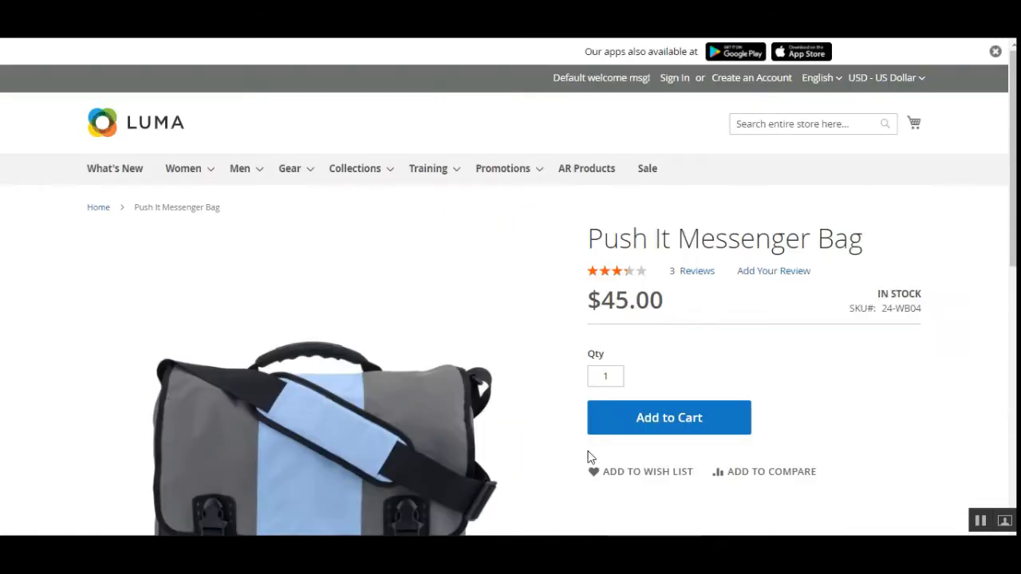
left_click_drag(604, 53, 697, 54)
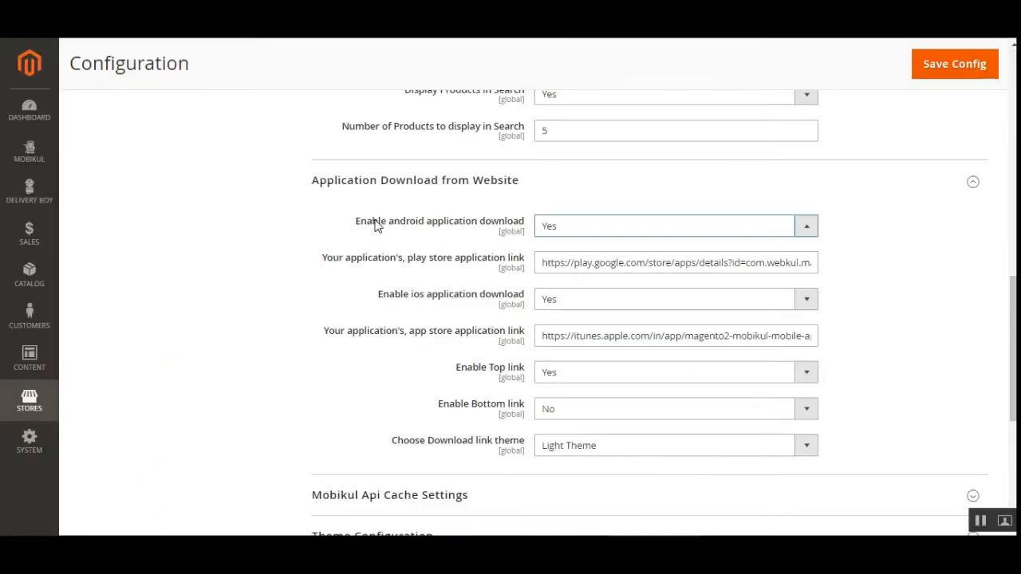
Review the Android and iOS application download options with their play store and app store link fields.
left_click_drag(371, 222, 505, 226)
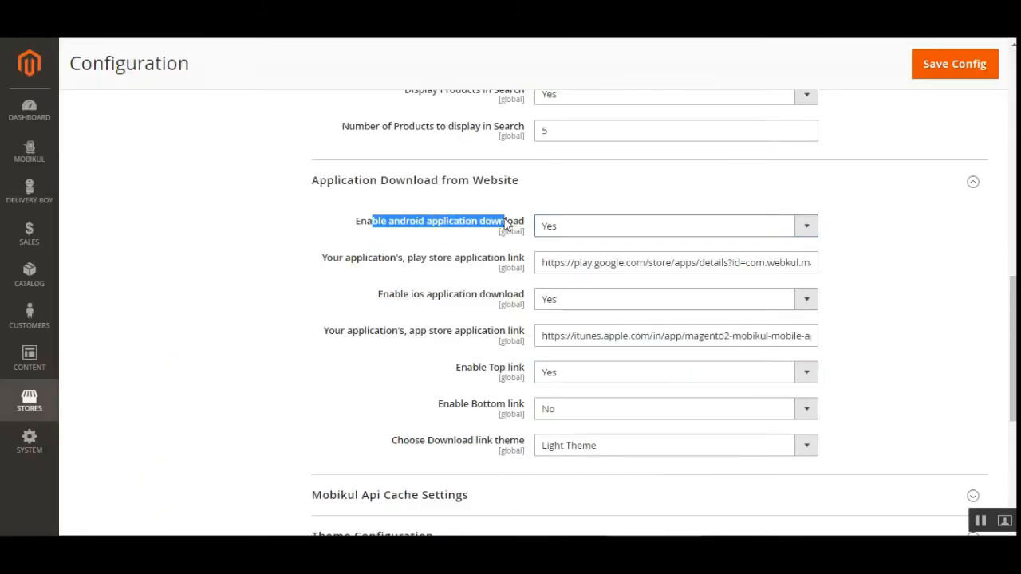
left_click_drag(389, 295, 514, 301)
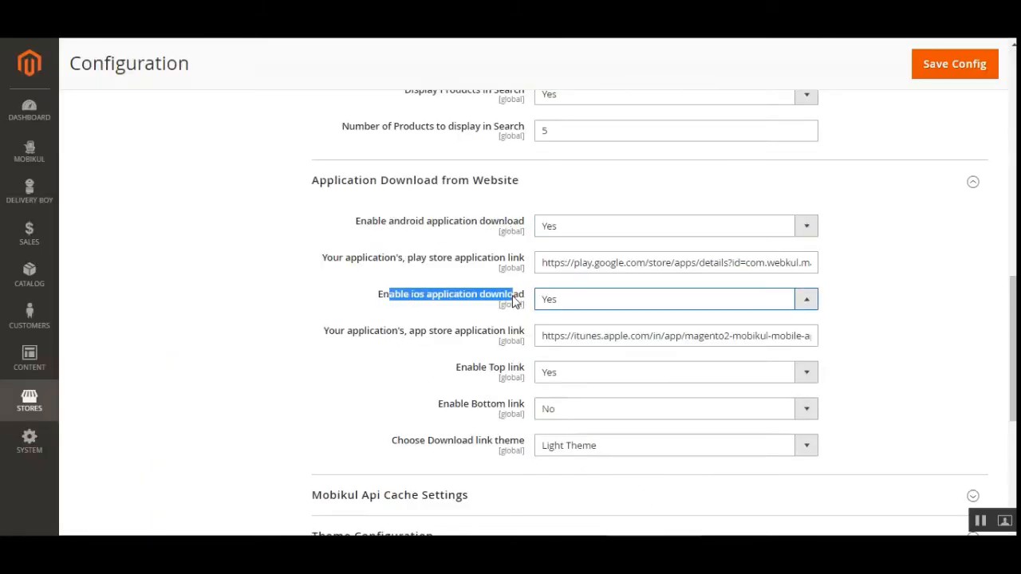
left_click(515, 300)
left_click_drag(345, 262, 514, 267)
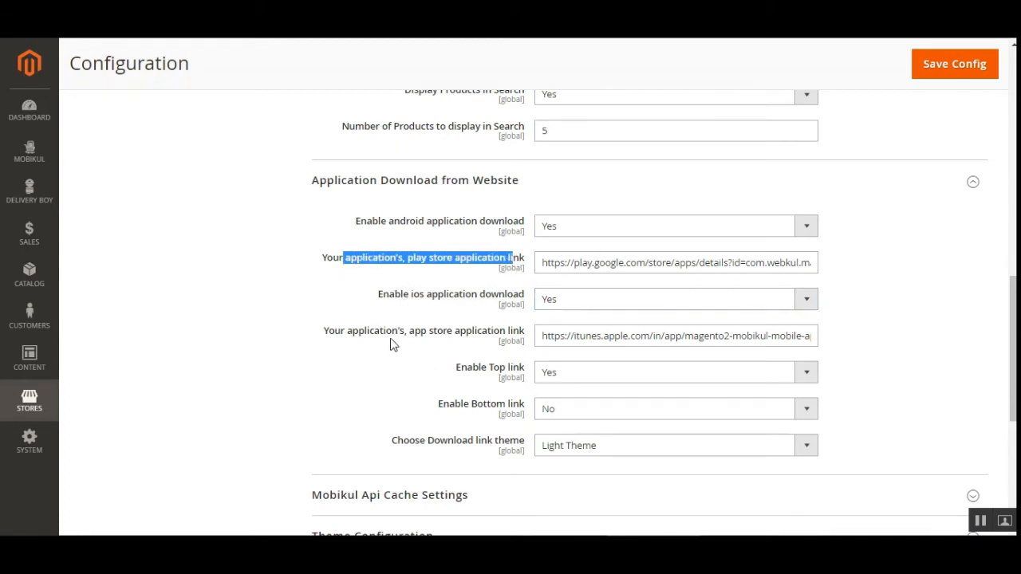
left_click_drag(392, 344, 517, 339)
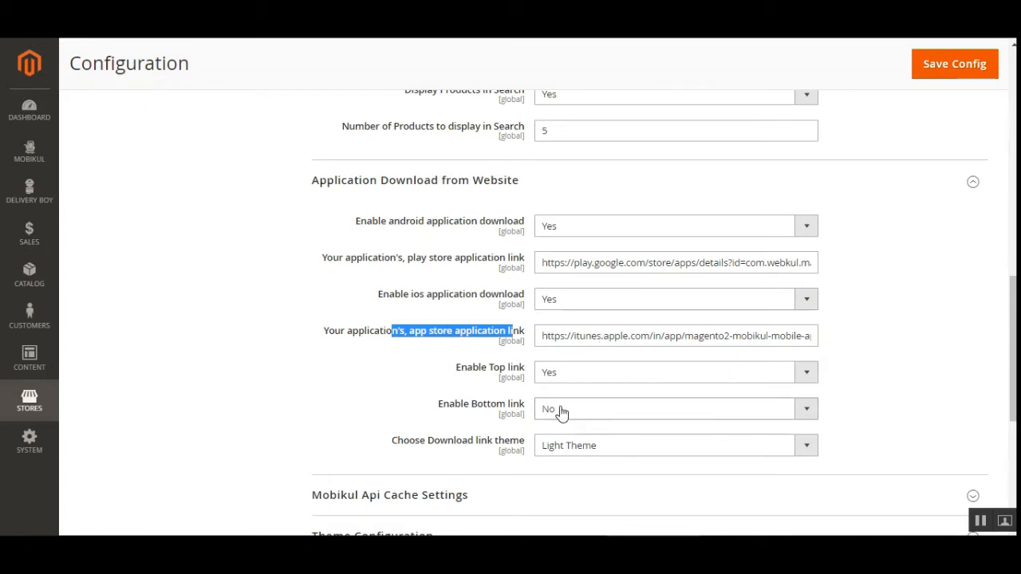
Review the choices for Enable Top link and Enable Bottom link, keeping Top link at Yes and Bottom link at No.
left_click_drag(467, 370, 535, 385)
left_click(579, 378)
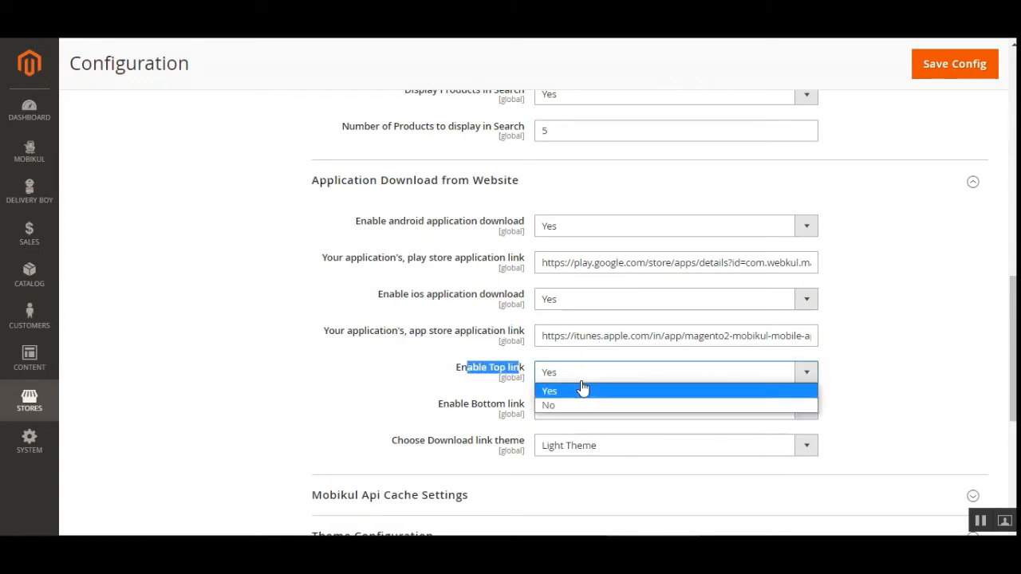
left_click(582, 390)
left_click_drag(439, 406, 524, 412)
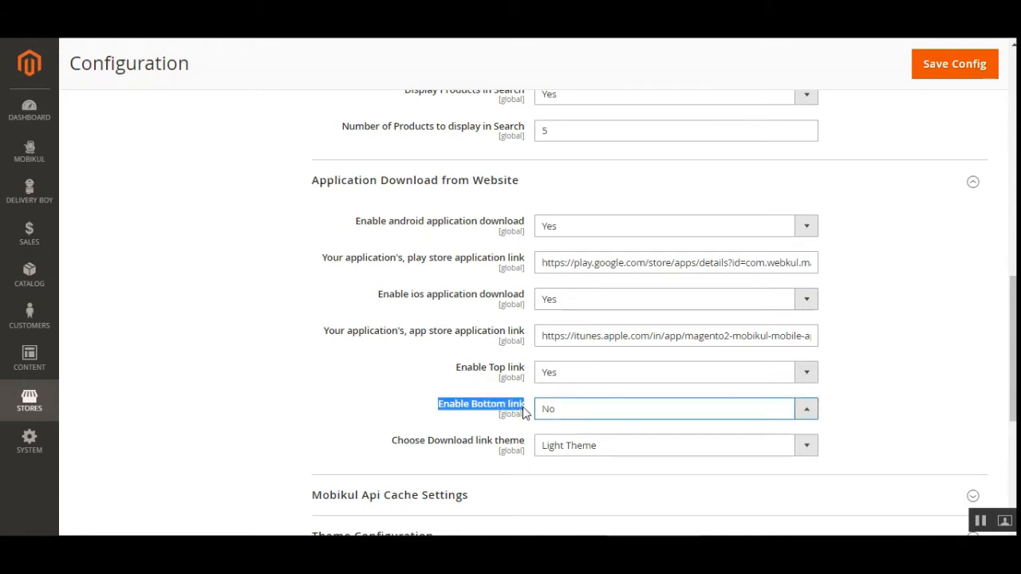
left_click(590, 413)
left_click(590, 413)
View the available choices for the download link theme, keeping Light Theme selected.
left_click_drag(404, 445, 524, 445)
left_click(610, 451)
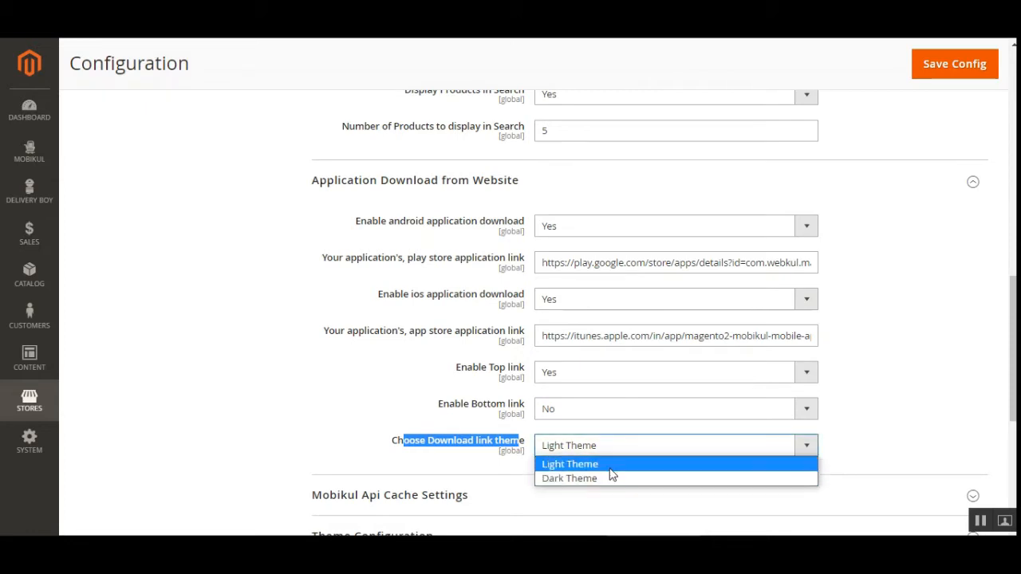
left_click(415, 455)
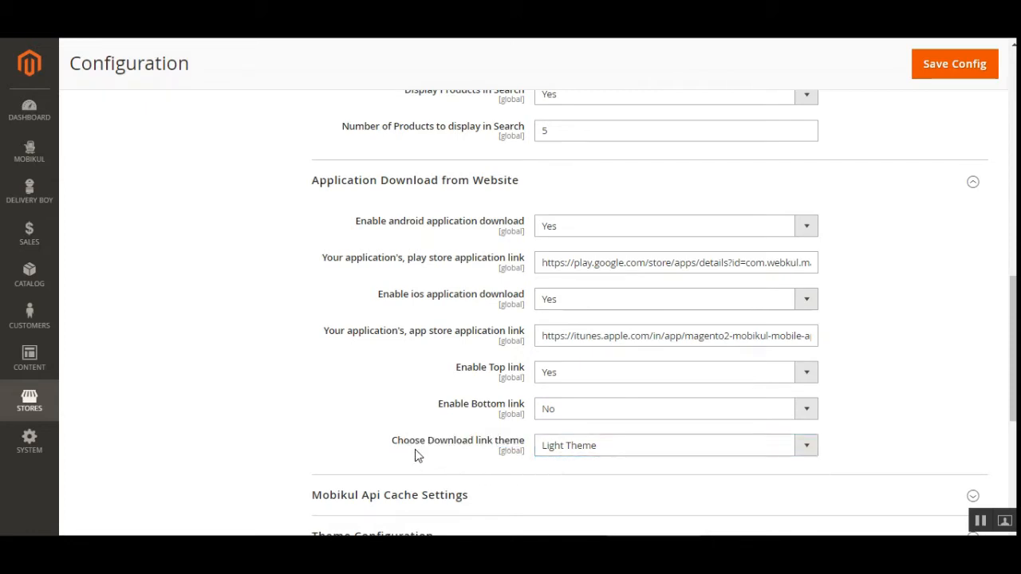
Expand Mobikul Api Cache Settings, view the Enable Cache choices and cache fields, and collapse the section again.
scroll(989, 375, "down", 3)
scroll(999, 410, "down", 1)
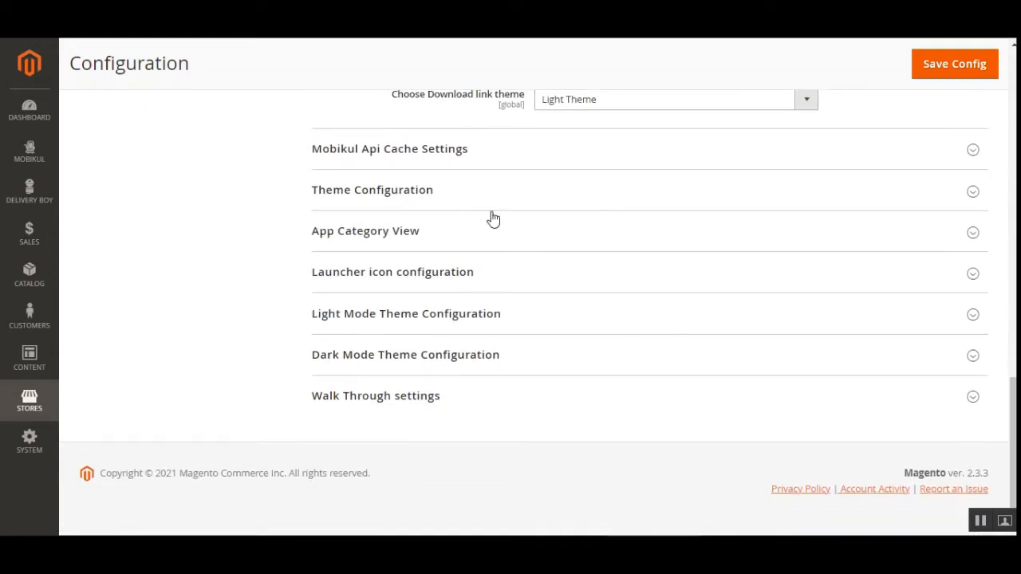
left_click(394, 158)
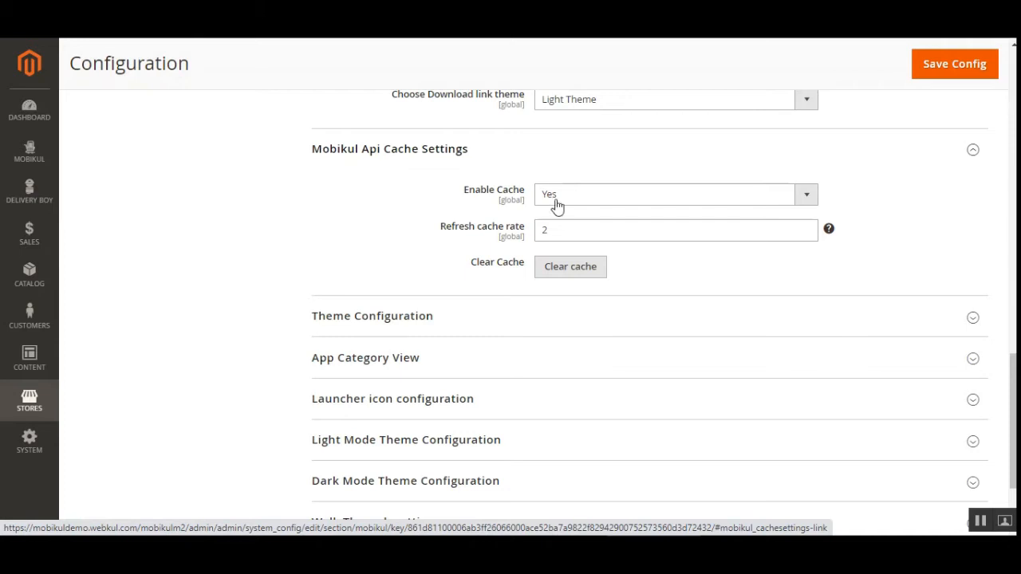
left_click(588, 196)
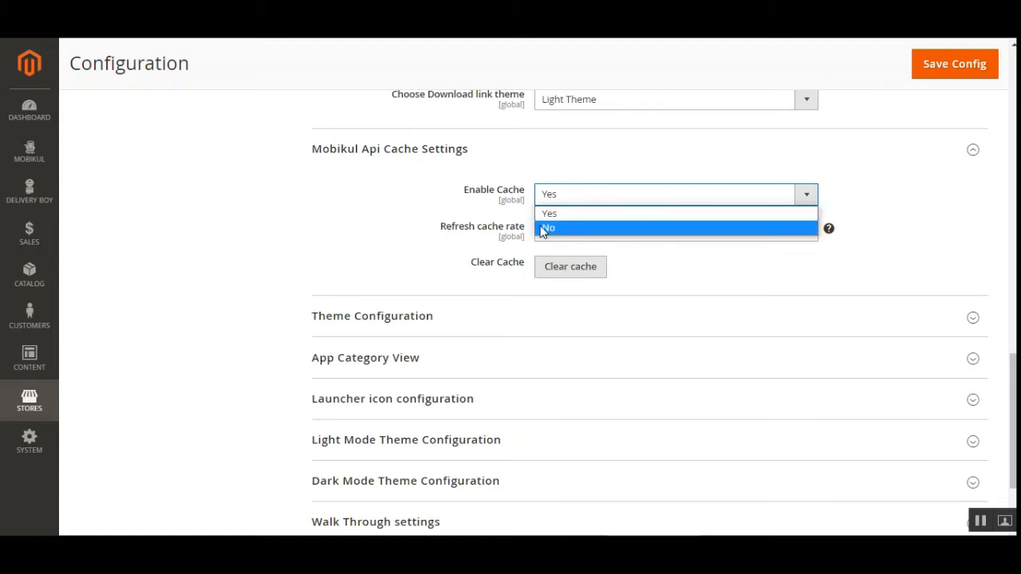
left_click(384, 218)
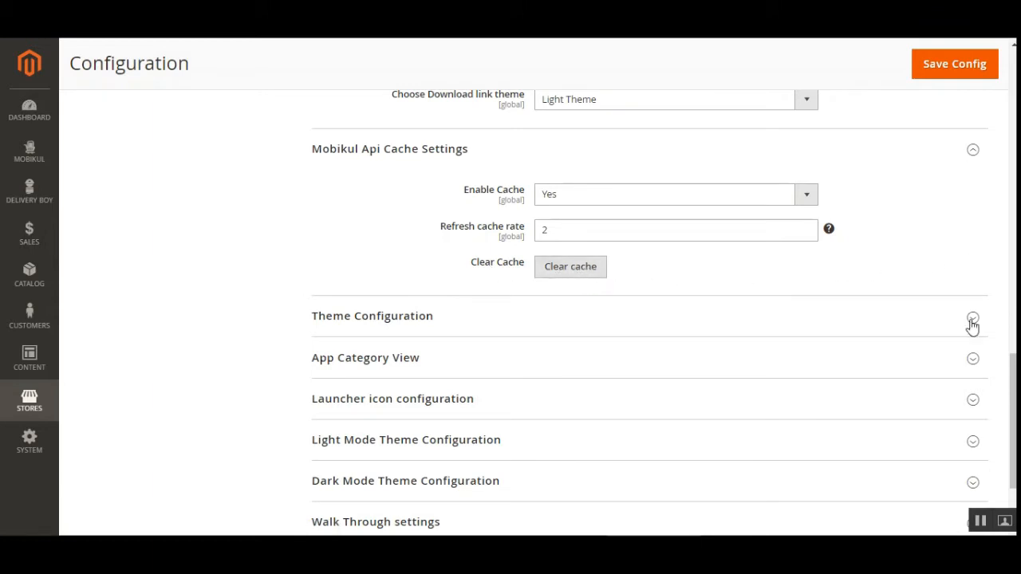
left_click(404, 169)
Expand Theme Configuration, view the Theme Type choices while keeping Theme Two, and collapse the section.
left_click(380, 195)
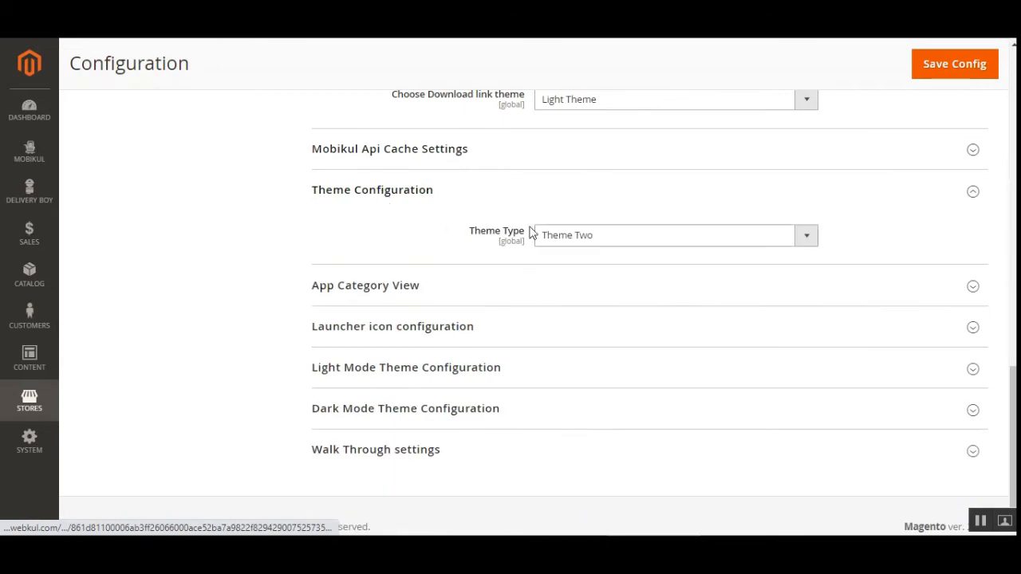
left_click(650, 241)
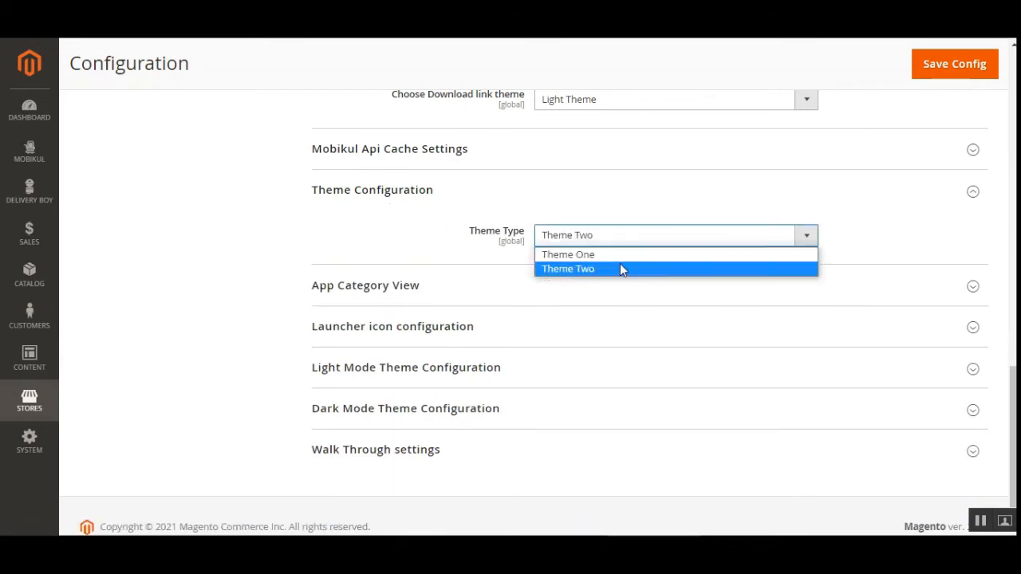
left_click(397, 241)
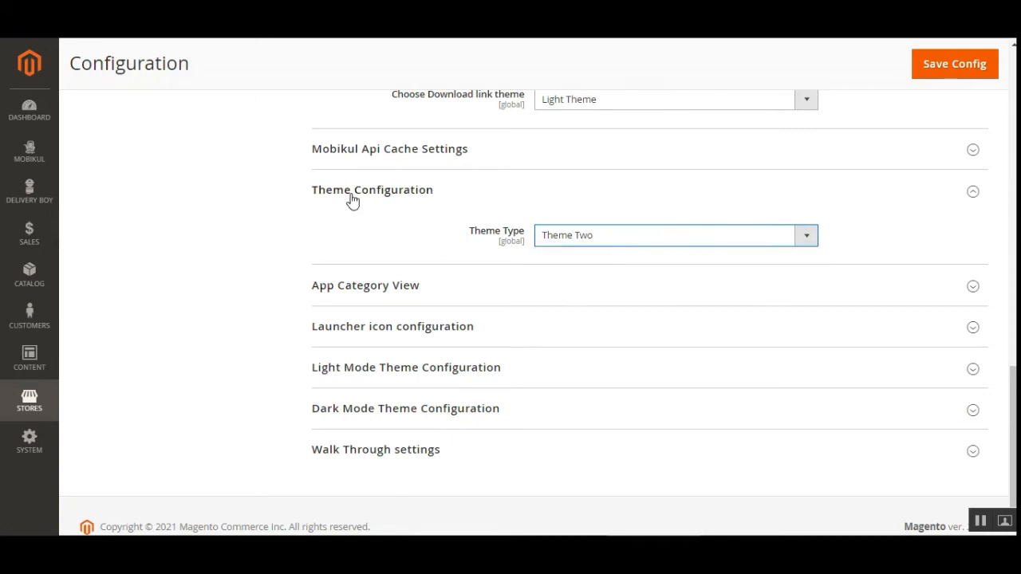
left_click(351, 199)
Expand App Category View, view the Category Type choices while keeping Tab Category View, and collapse the section.
left_click(347, 241)
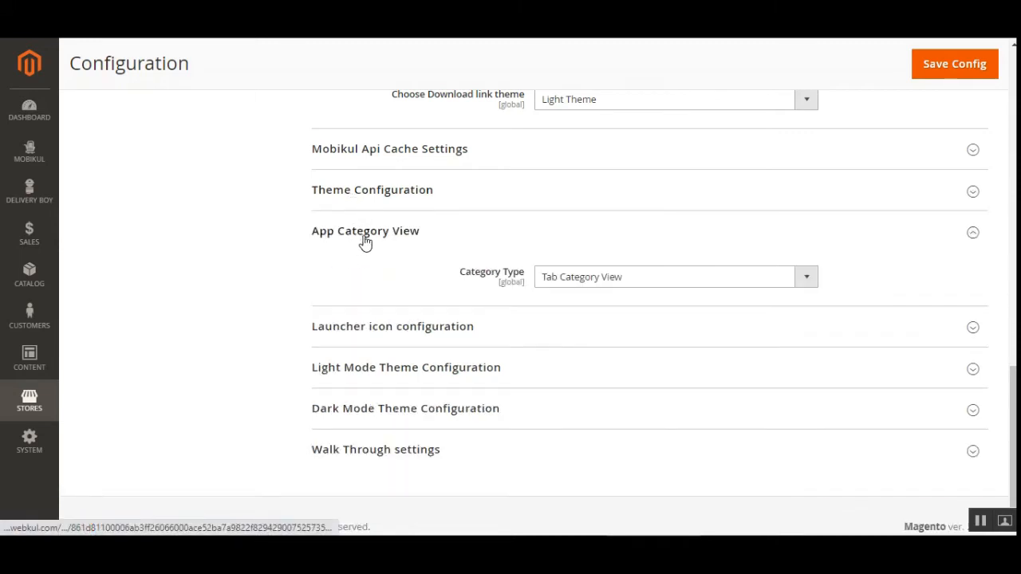
left_click(583, 286)
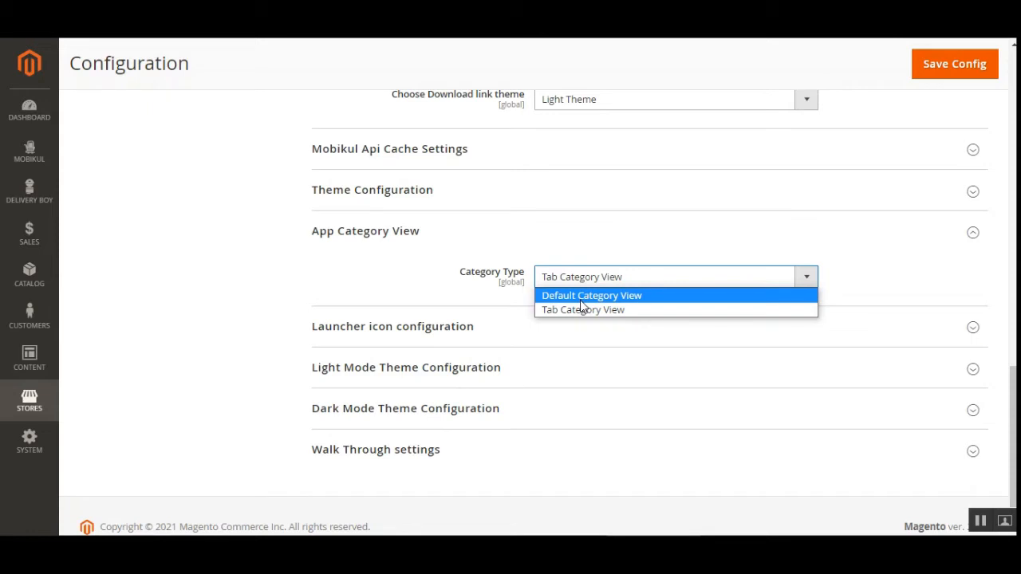
left_click(359, 246)
Expand Launcher icon configuration and view the Launcher Icon Type choices, keeping Type One.
left_click(352, 275)
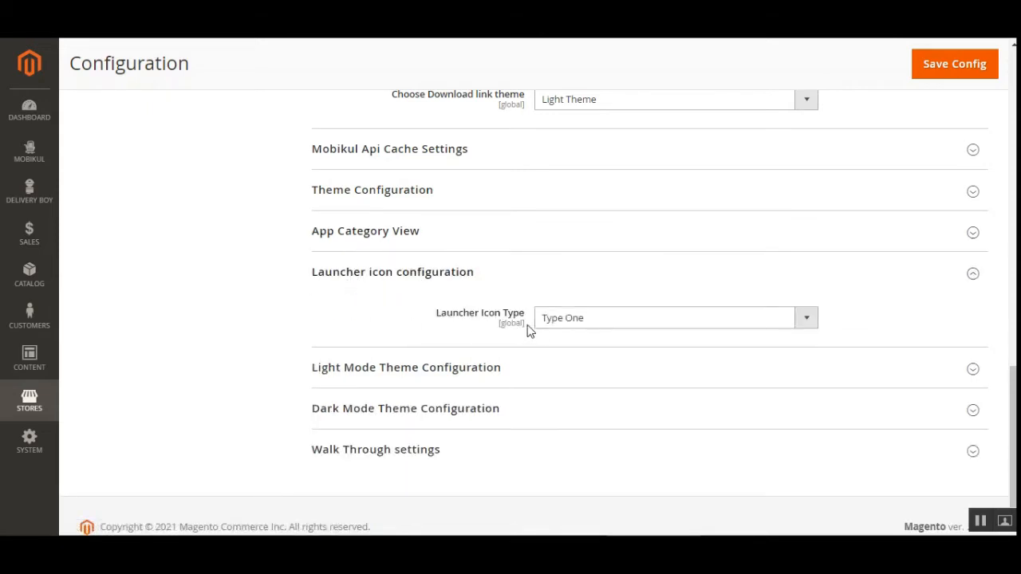
left_click(588, 323)
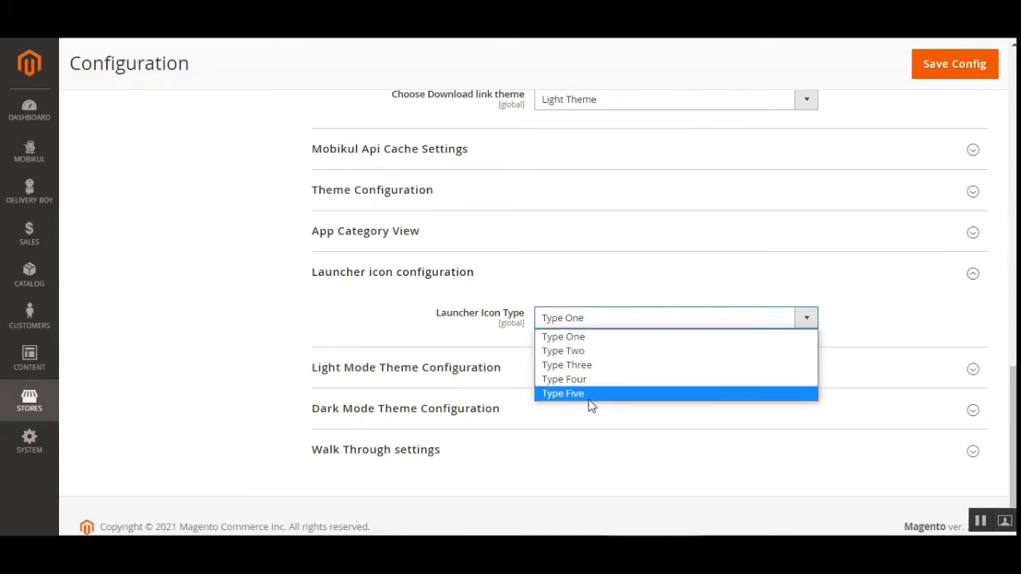
left_click(253, 333)
Expand Light Mode Theme Configuration and examine the phone preview alongside the app button, theme and text color fields.
scroll(1012, 398, "down", 1)
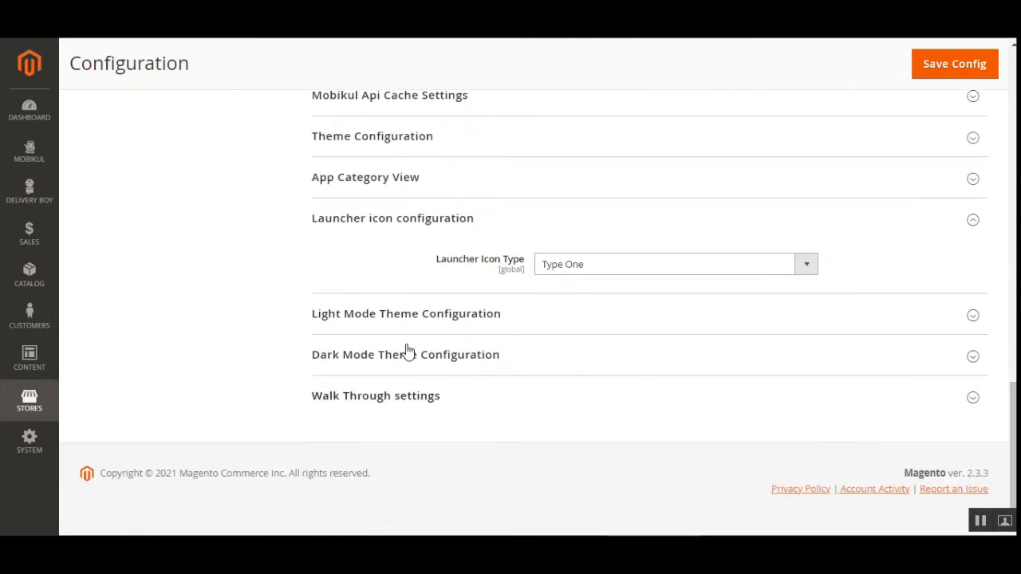
left_click(382, 317)
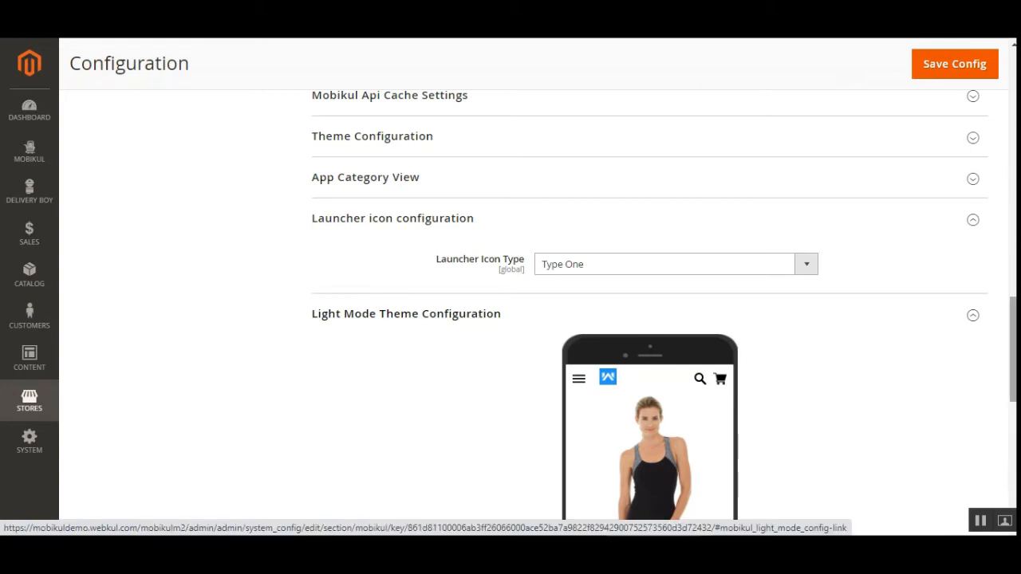
scroll(786, 315, "down", 3)
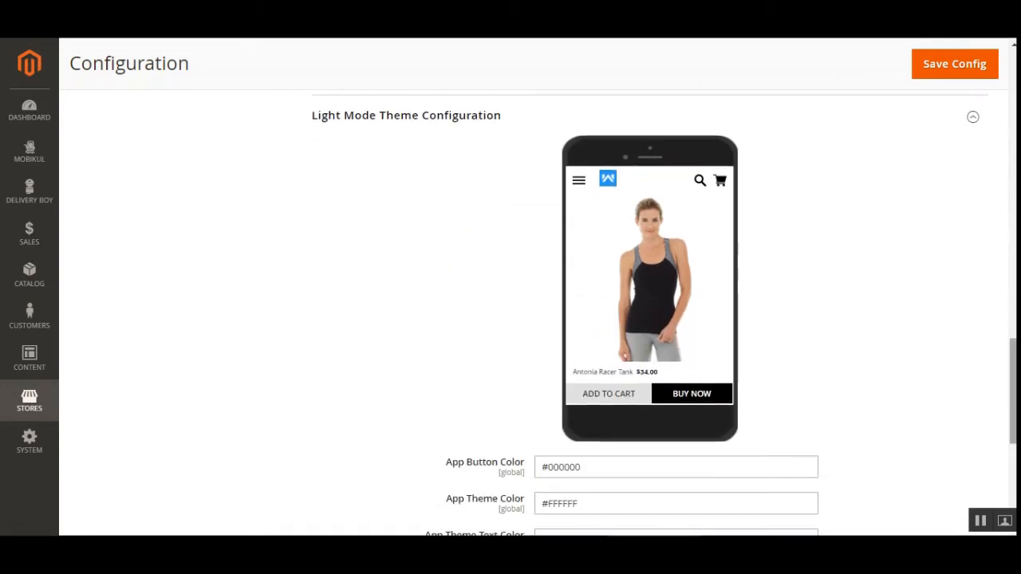
scroll(593, 365, "down", 3)
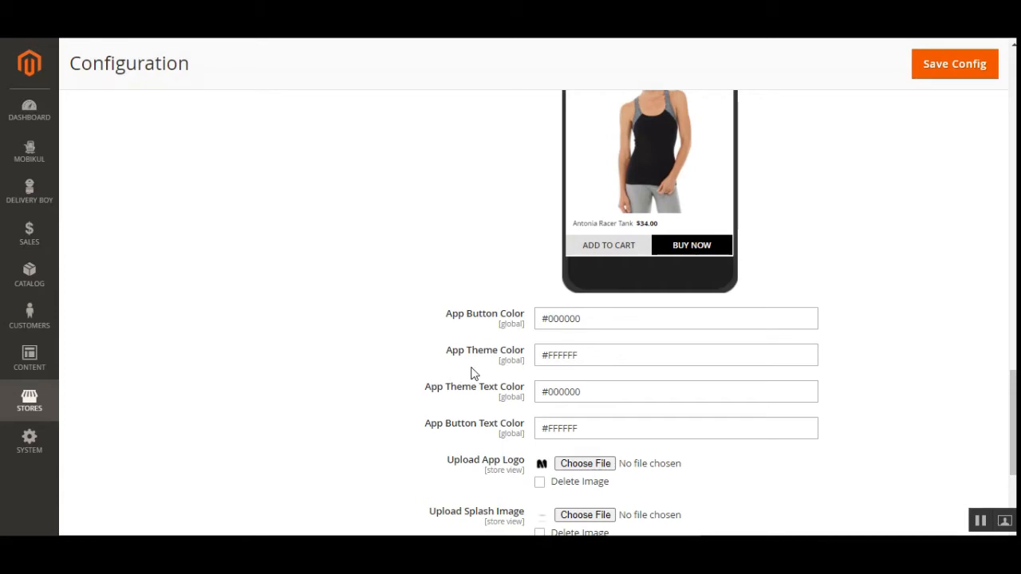
left_click_drag(452, 390, 523, 391)
left_click_drag(461, 425, 508, 451)
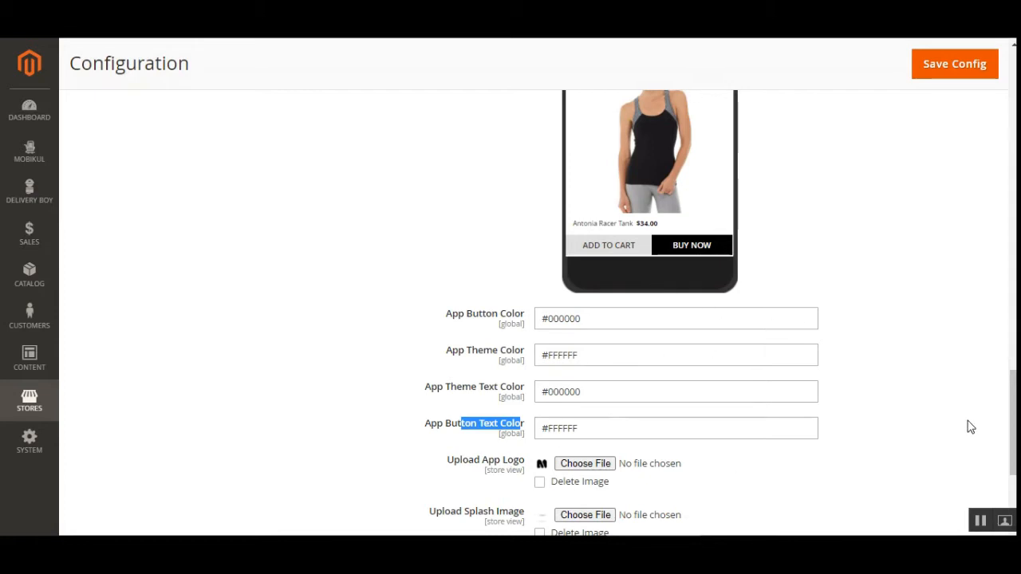
mouse_move(1012, 399)
left_mouse_down()
mouse_move(1013, 417)
mouse_move(1013, 402)
left_mouse_up()
scroll(814, 429, "up", 1)
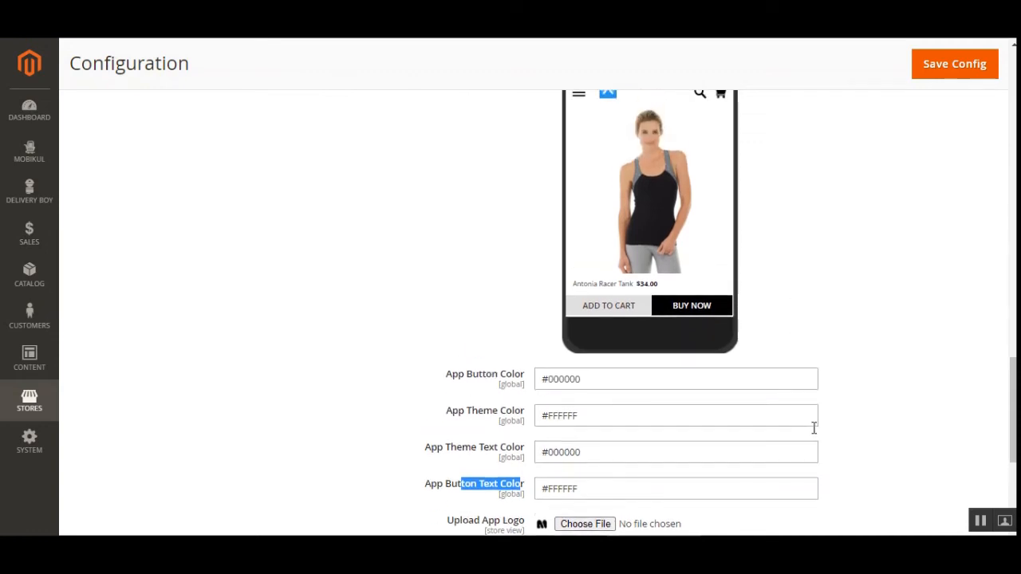
Collapse Light Mode Theme Configuration, expand Dark Mode Theme Configuration and view its phone preview.
scroll(723, 413, "down", 4)
scroll(721, 412, "up", 8)
left_click_drag(1002, 381, 1011, 365)
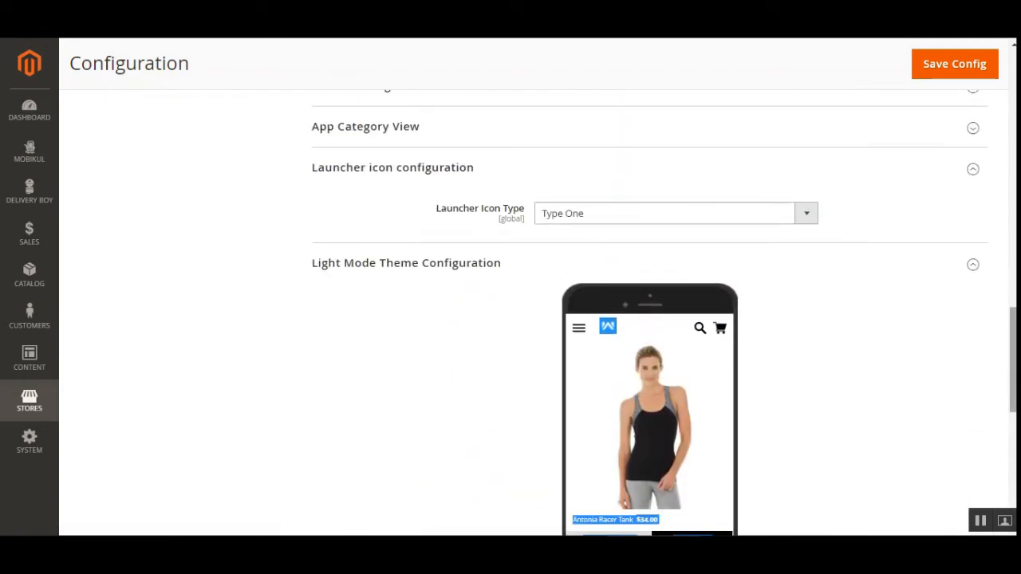
left_click(369, 264)
left_click(363, 354)
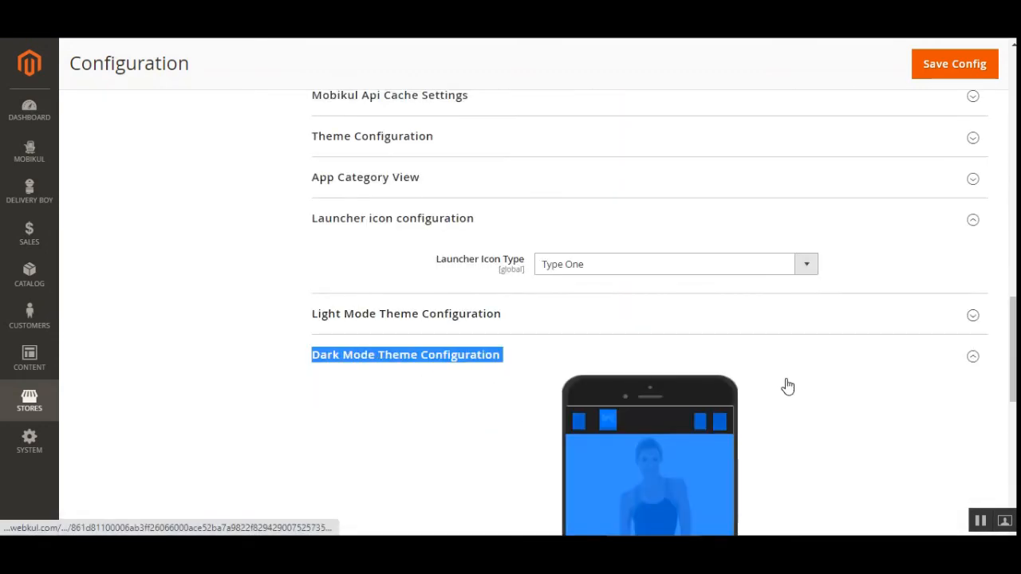
left_click(853, 395)
scroll(757, 396, "down", 4)
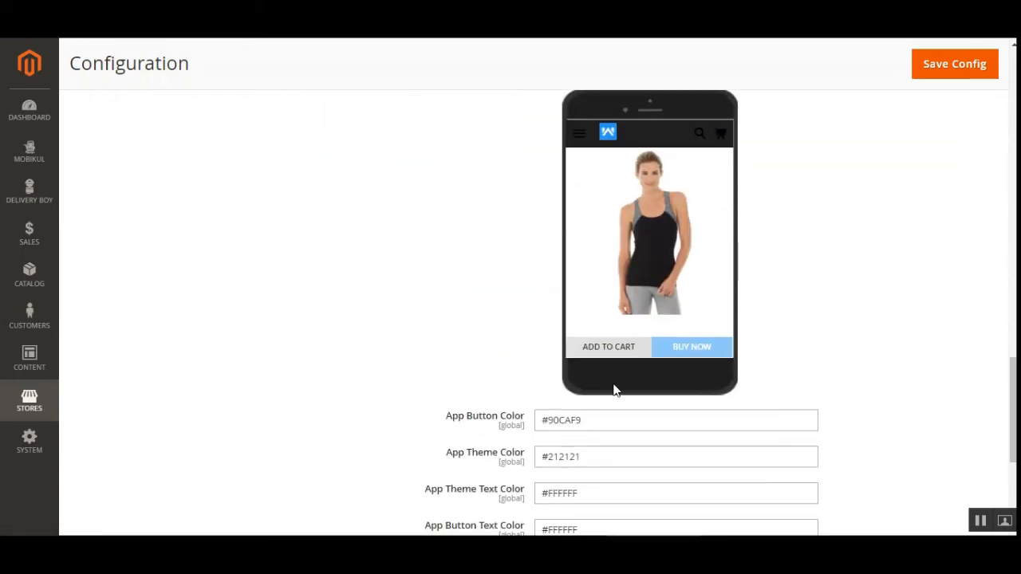
Expand Light Mode Theme Configuration again and compare its preview and color fields with those of the dark mode section.
scroll(850, 390, "up", 7)
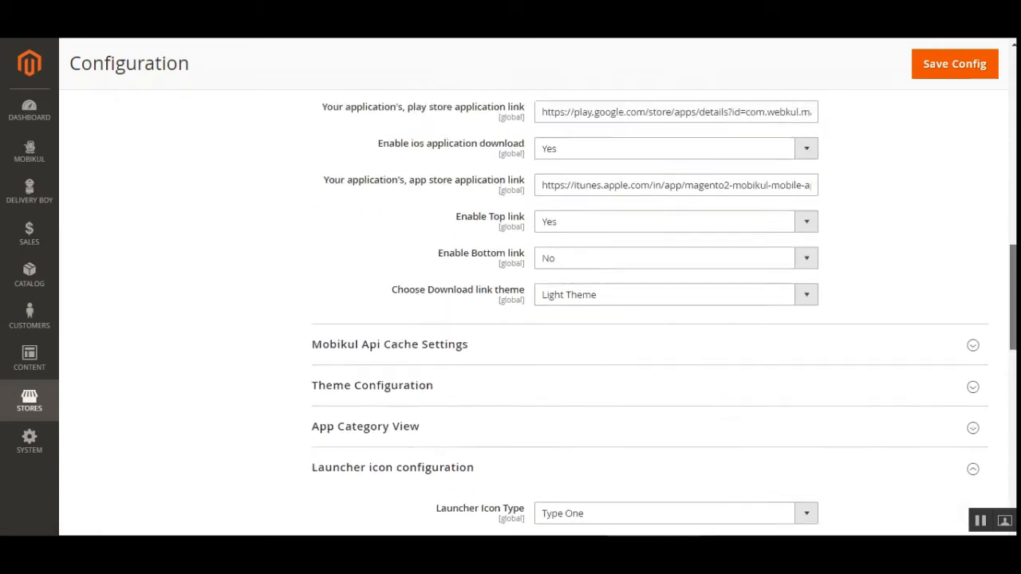
scroll(850, 390, "down", 3)
left_click(465, 319)
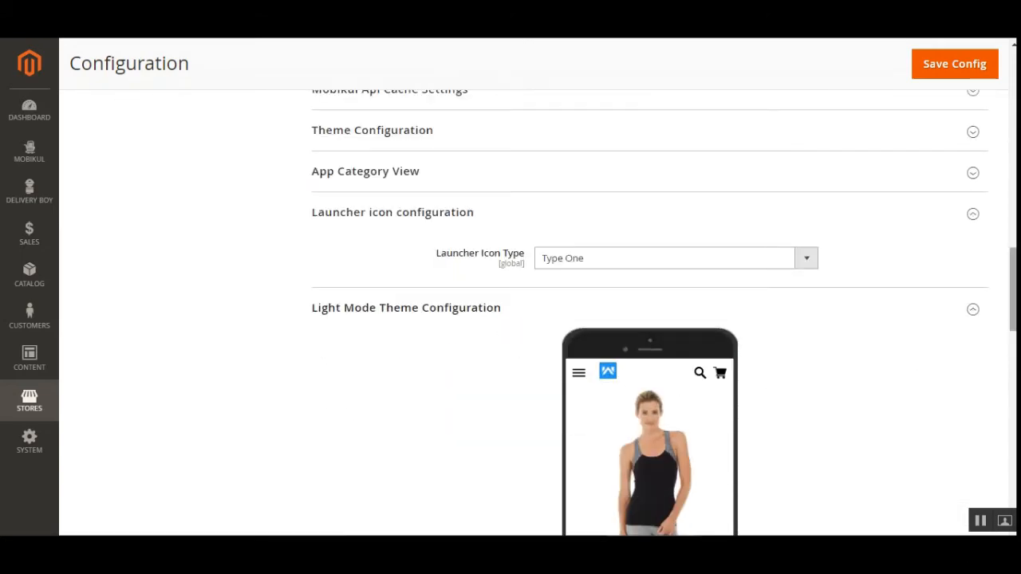
scroll(917, 360, "down", 3)
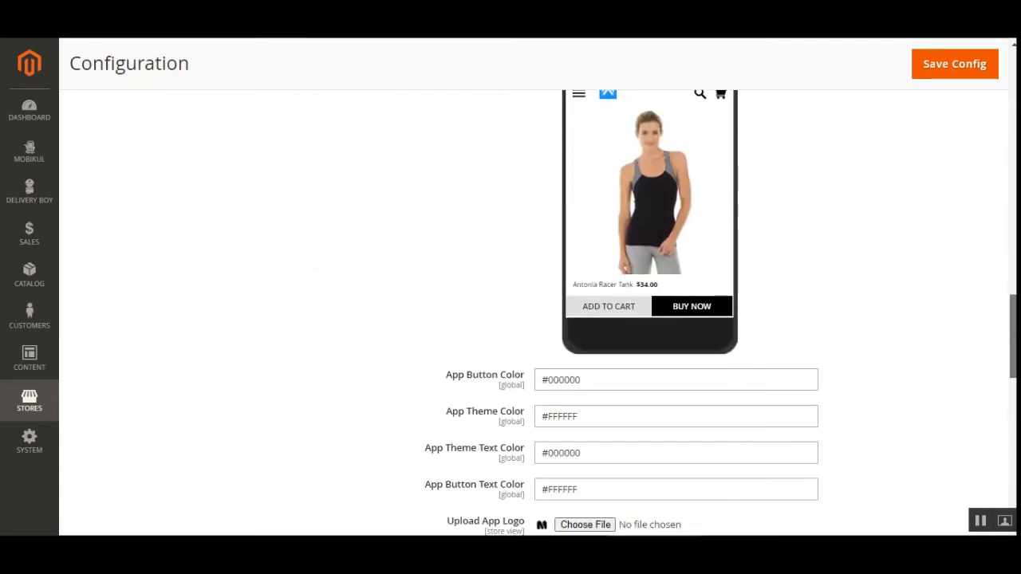
scroll(654, 338, "down", 4)
scroll(806, 412, "down", 4)
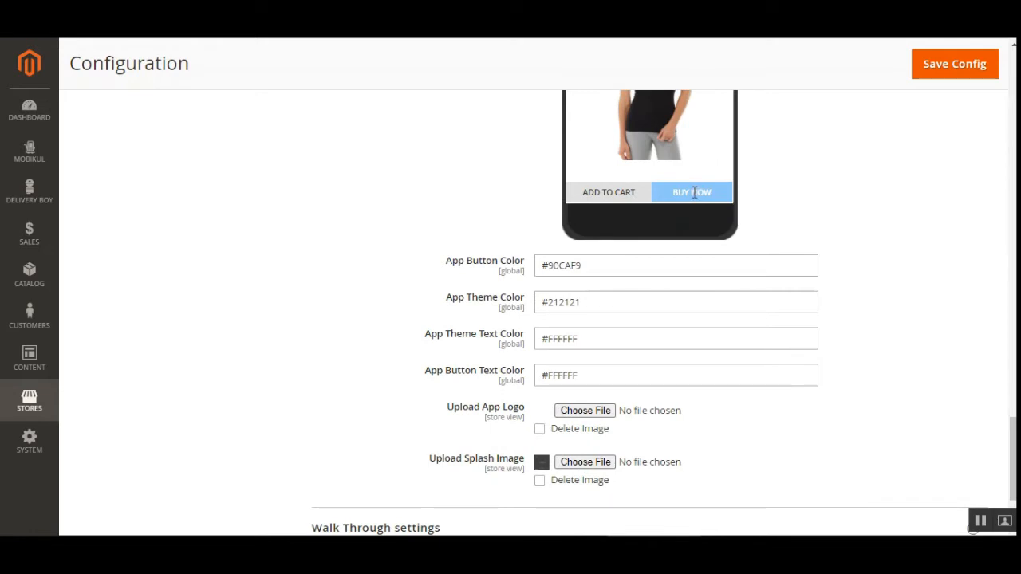
Examine the dark mode theme and text color fields and the app logo and splash image upload fields.
left_click_drag(471, 301, 510, 303)
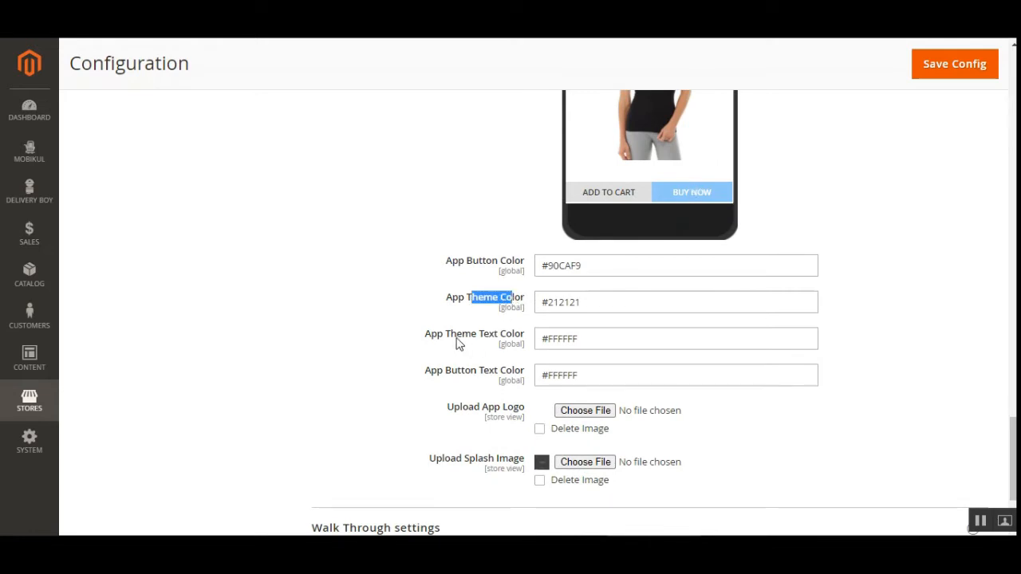
left_click_drag(457, 340, 514, 341)
left_click_drag(461, 379, 525, 383)
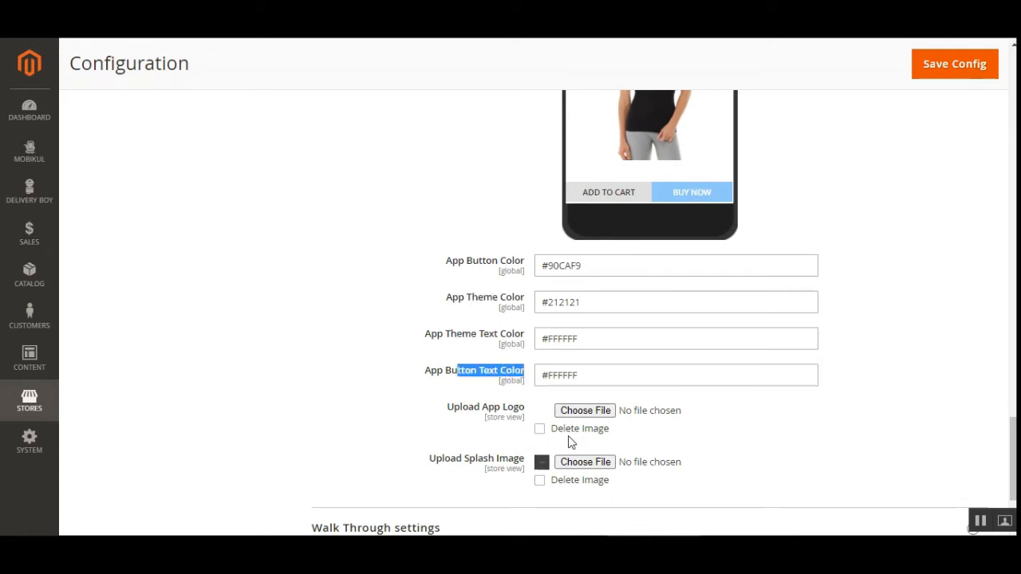
left_click(618, 299)
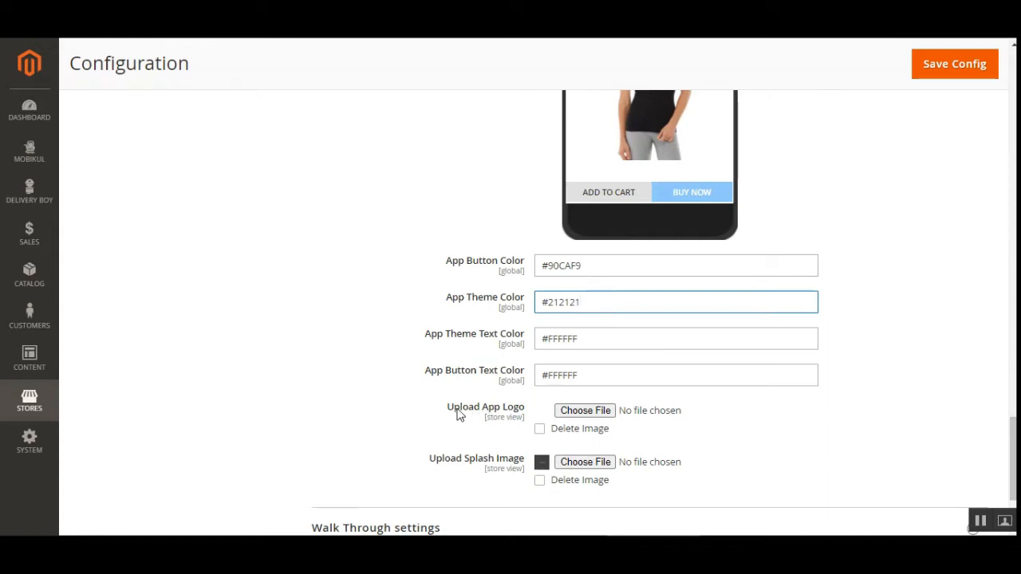
left_click_drag(458, 414, 510, 421)
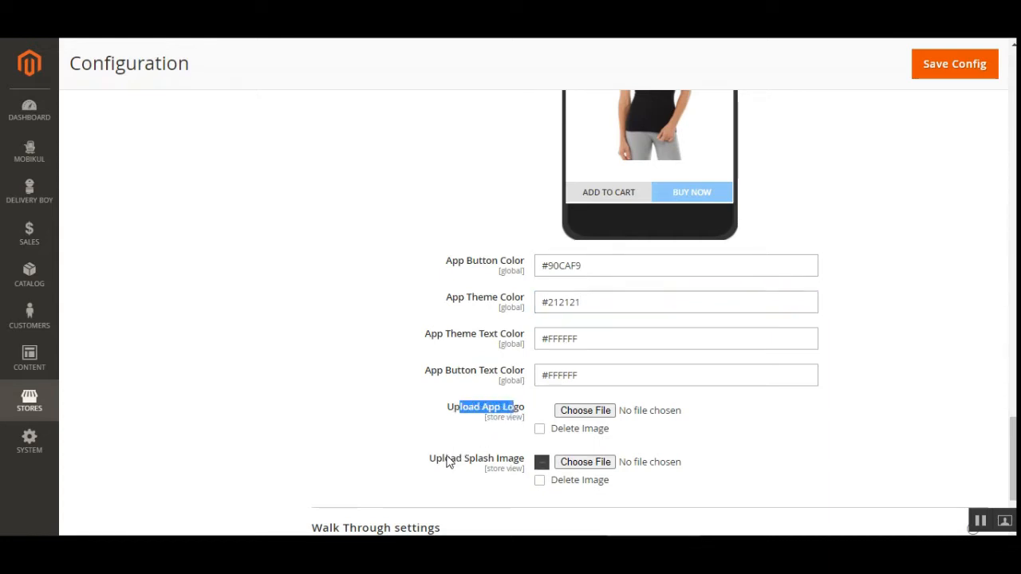
left_click_drag(447, 462, 519, 463)
Expand Walk Through settings and examine the Walk Through Version field and its note.
scroll(1013, 454, "down", 2)
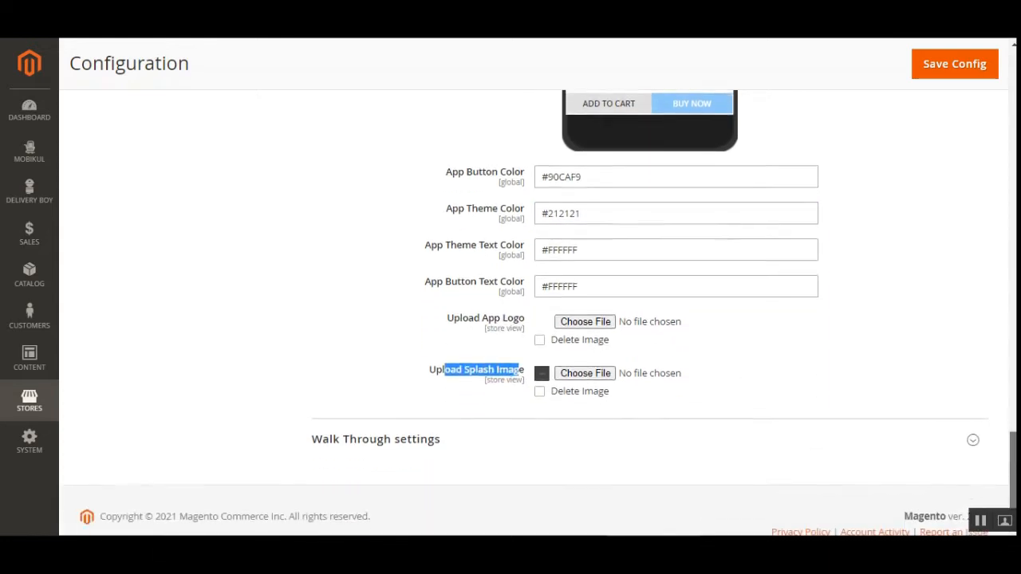
left_click(375, 399)
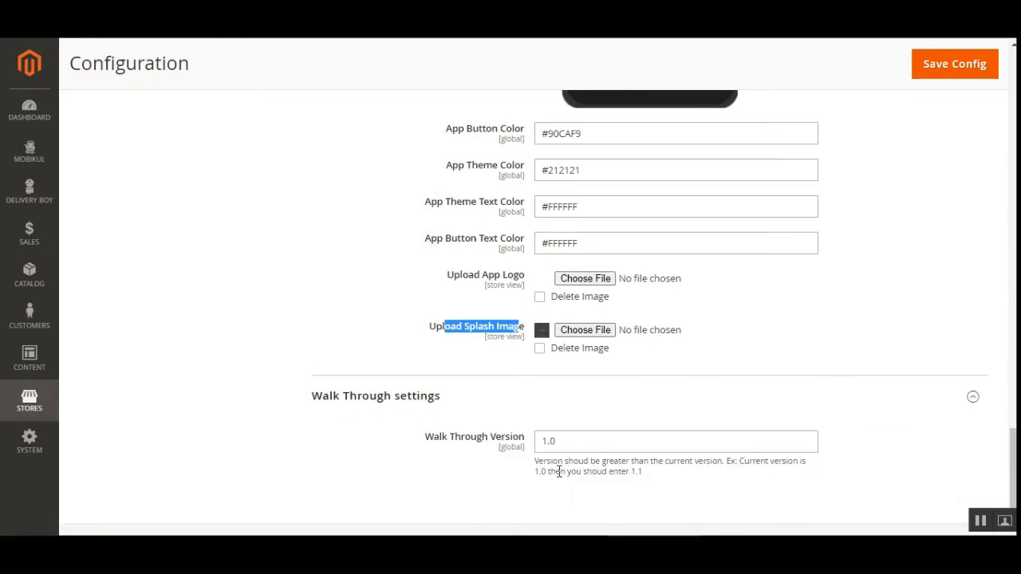
left_click(569, 442)
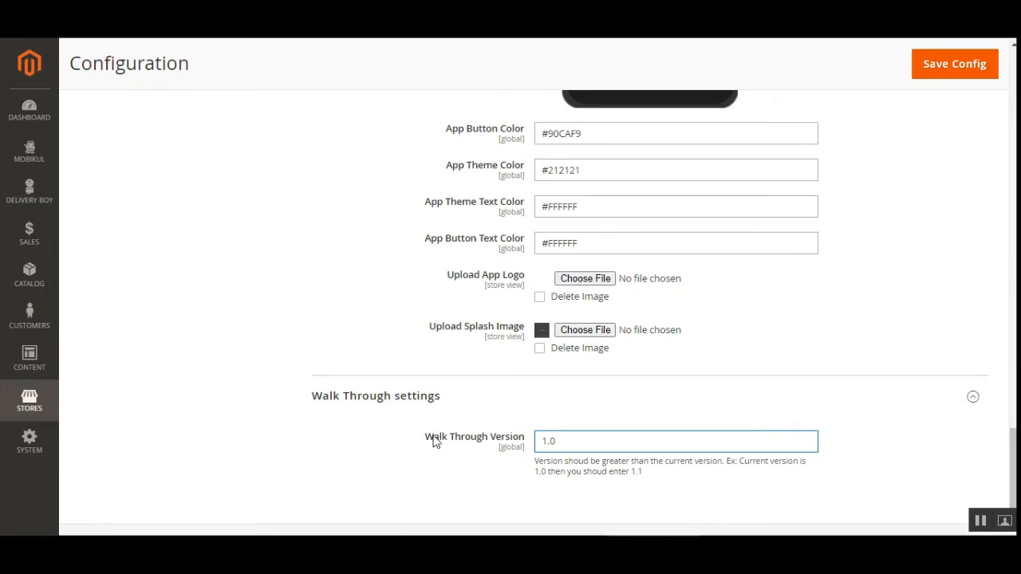
left_click_drag(435, 443, 517, 453)
left_click(480, 484)
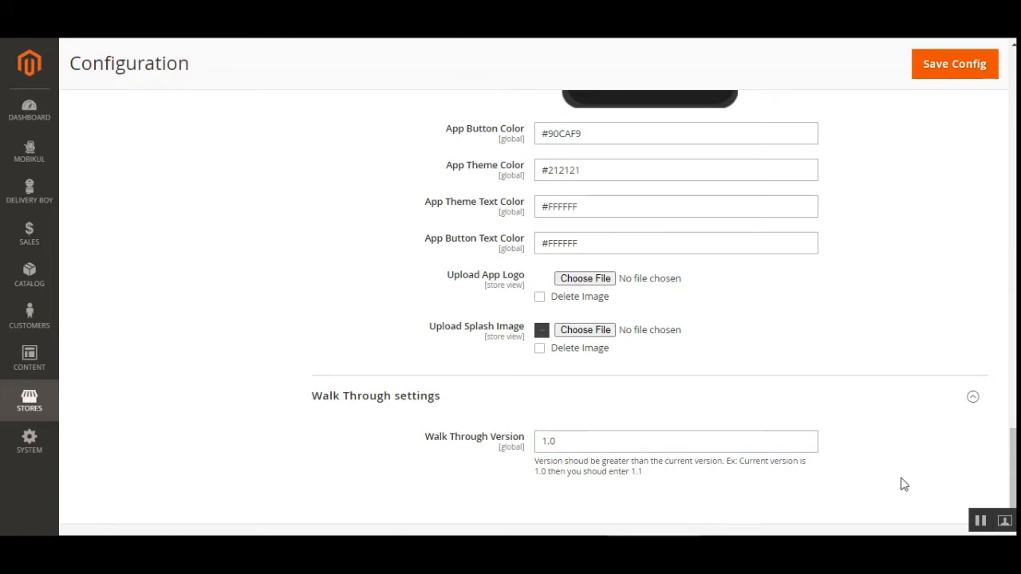
Return to the start of the configuration page and collapse Mobikul Basic Configuration.
left_click_drag(1013, 473, 1011, 120)
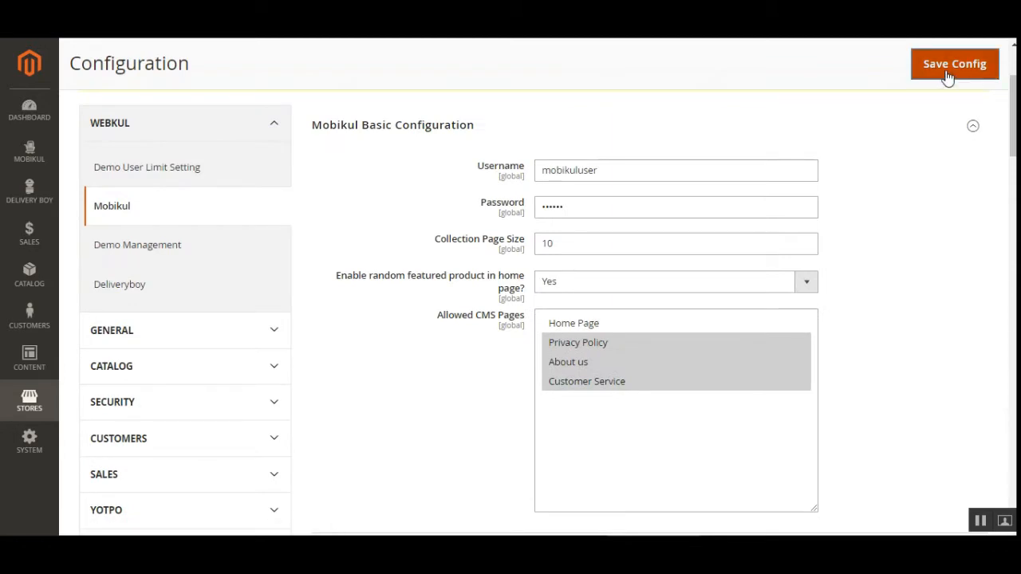
left_click(411, 130)
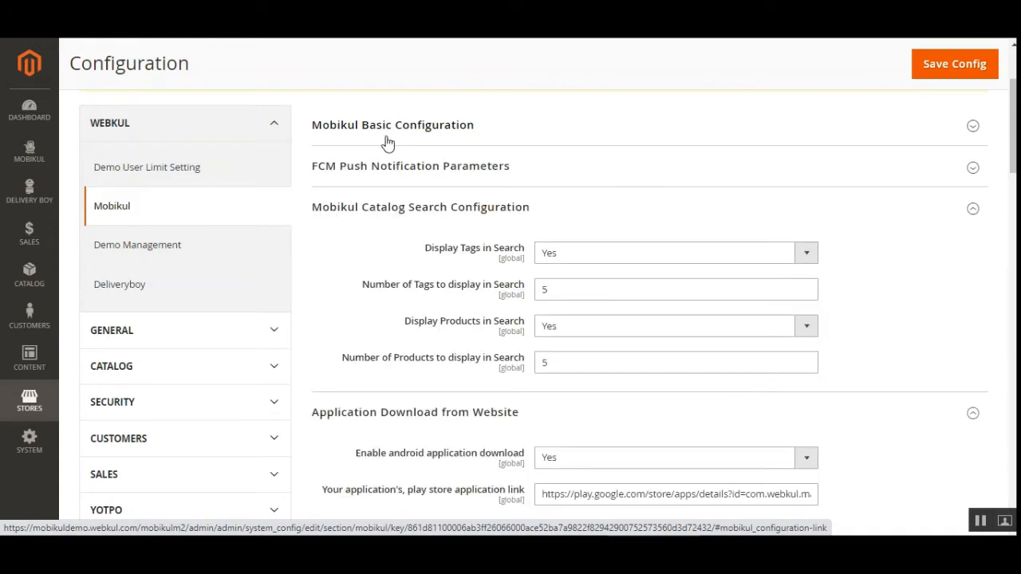
Open Mobikul's Manage Banner page in a new browser tab and switch to it.
left_click(31, 159)
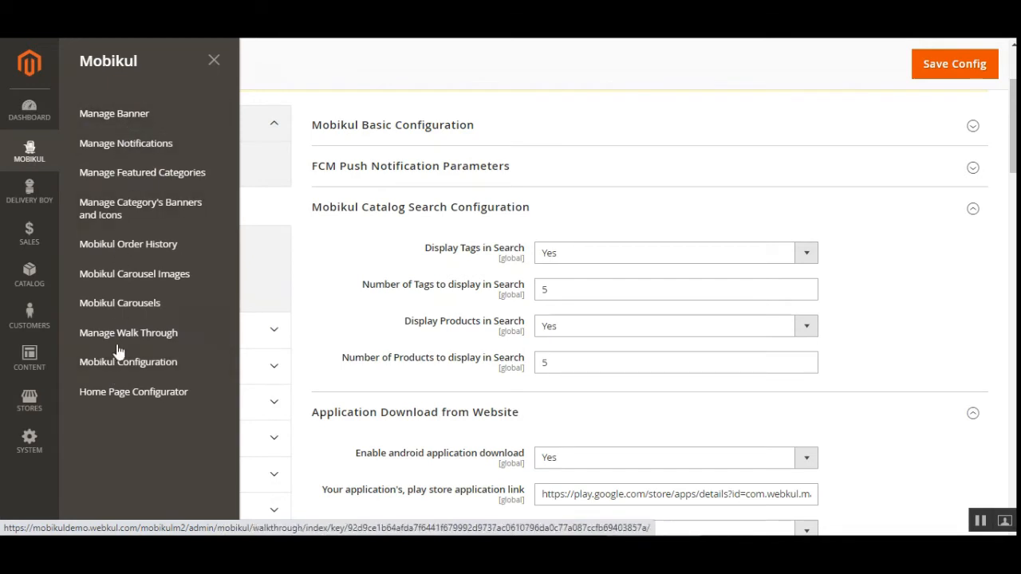
right_click(143, 124)
left_click(168, 130)
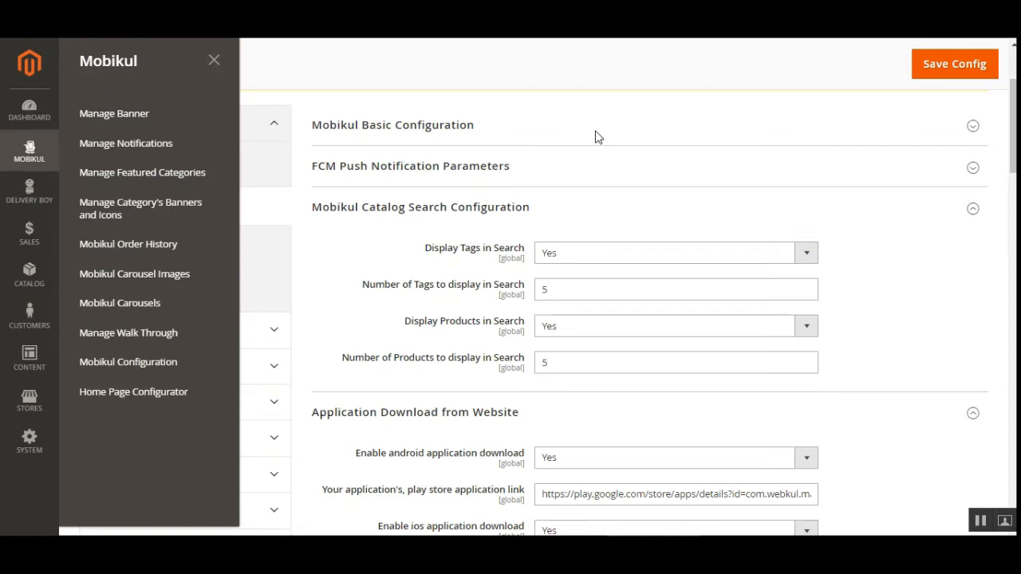
key("ctrl+Tab")
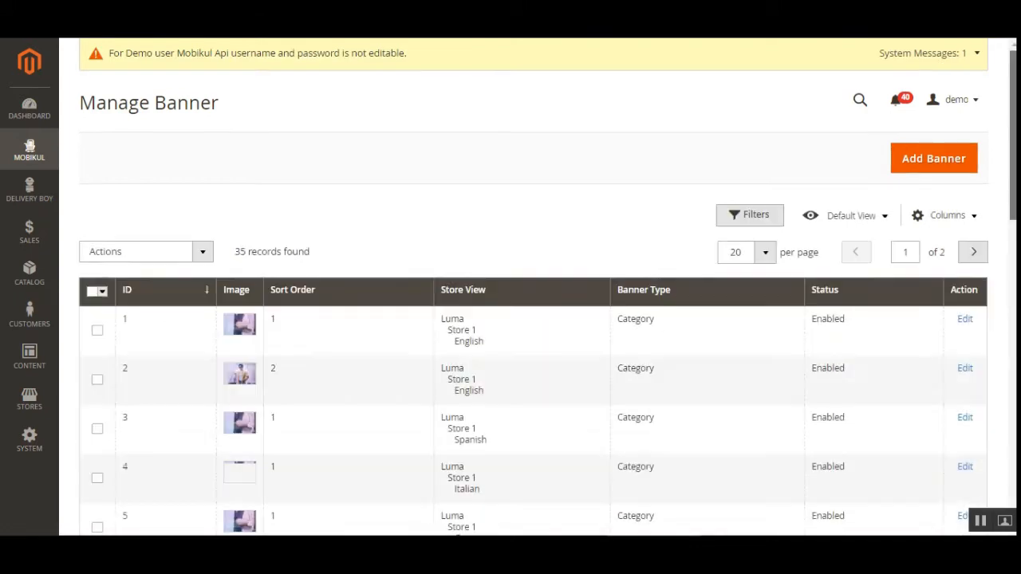
View the bulk actions available for the banner list without applying any of them.
mouse_move(1014, 134)
left_mouse_down()
mouse_move(1014, 359)
mouse_move(1014, 130)
left_mouse_up()
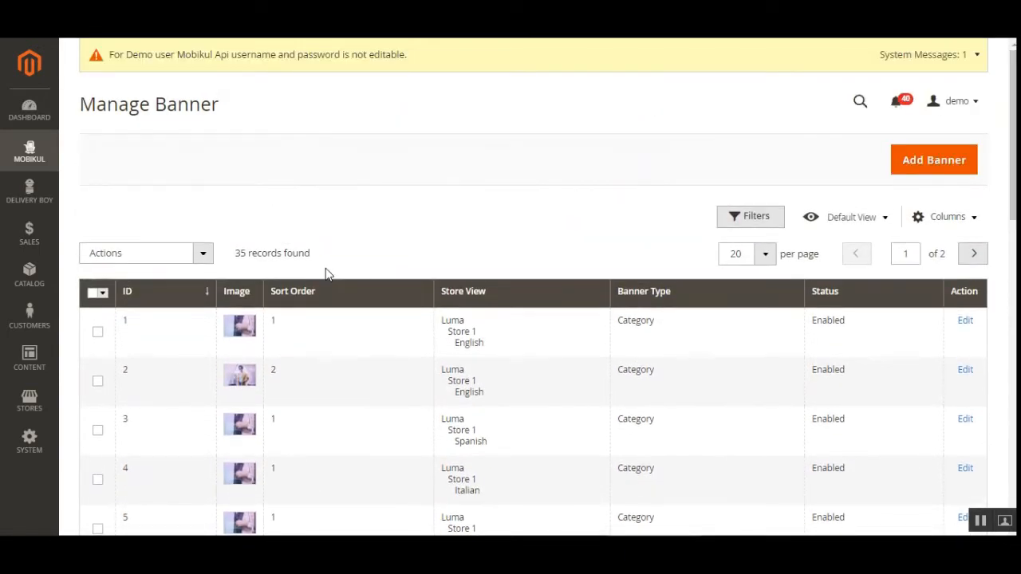
left_click(202, 255)
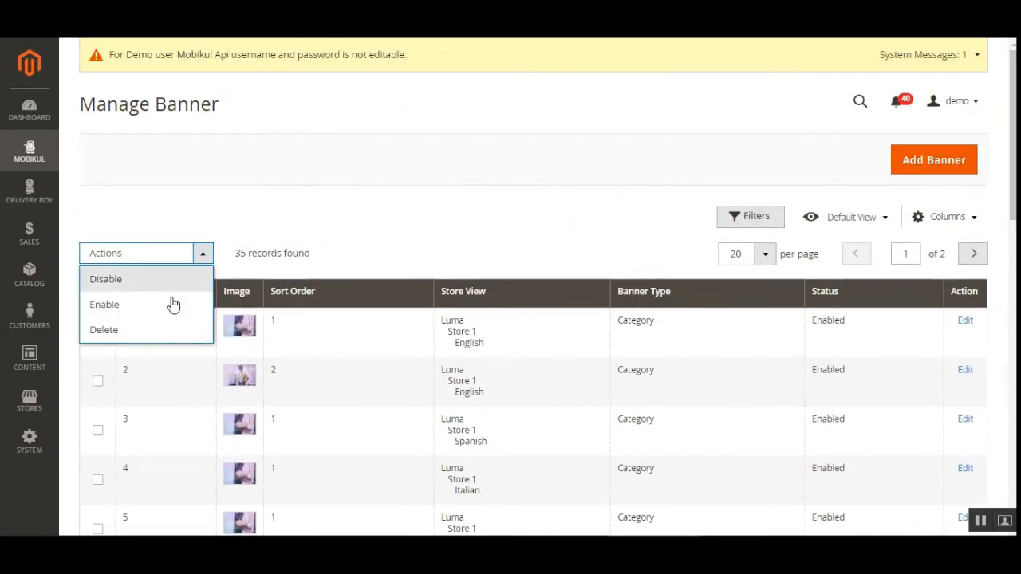
left_click(347, 245)
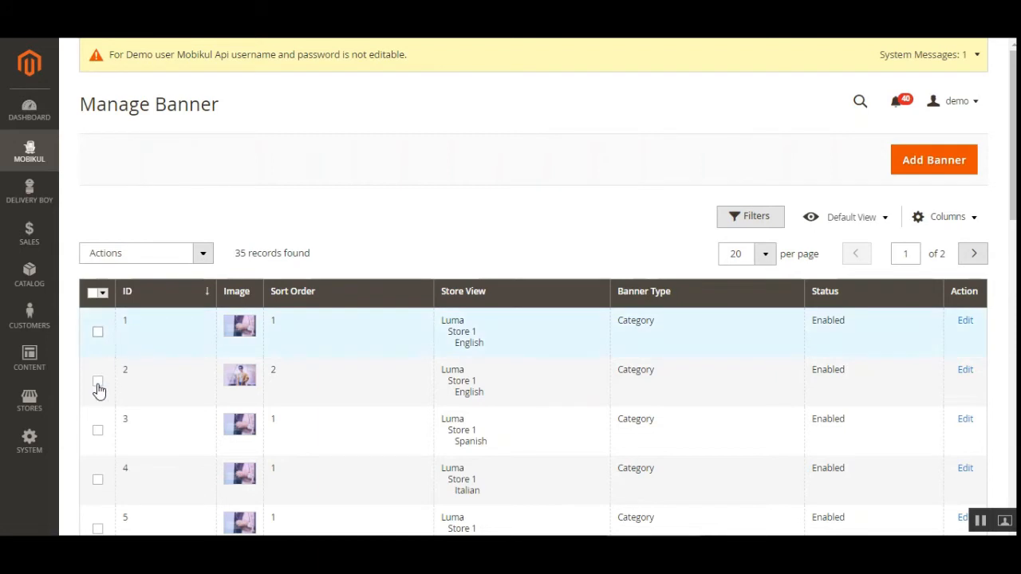
Start adding a new banner and place the cursor in its Sort Order field.
left_click(916, 164)
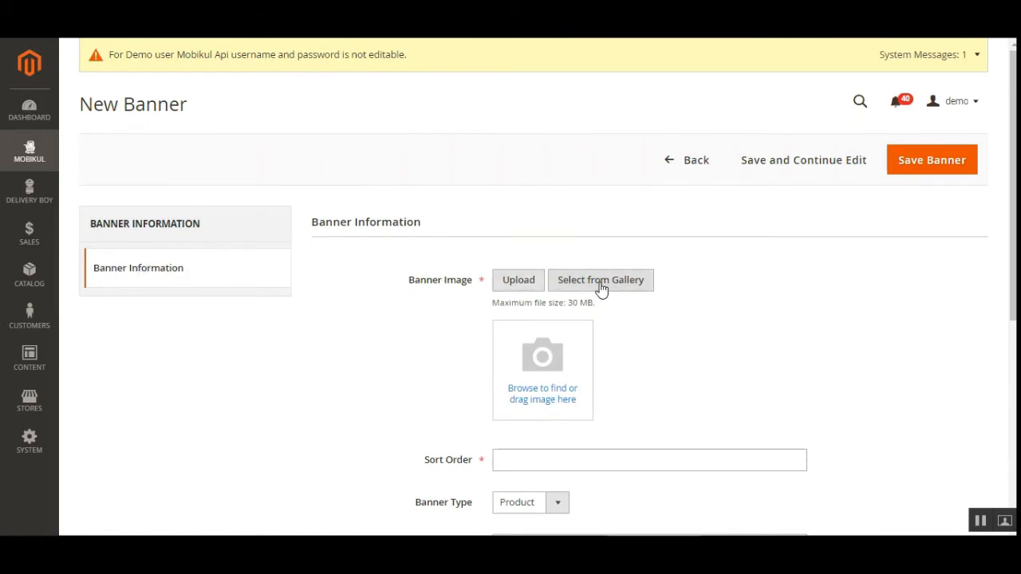
scroll(601, 287, "down", 3)
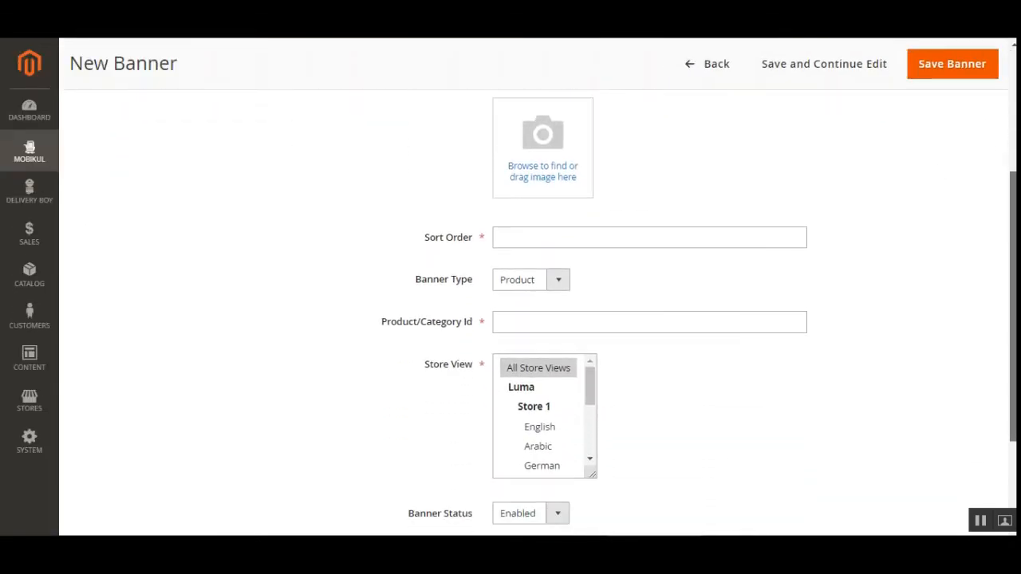
left_click(526, 239)
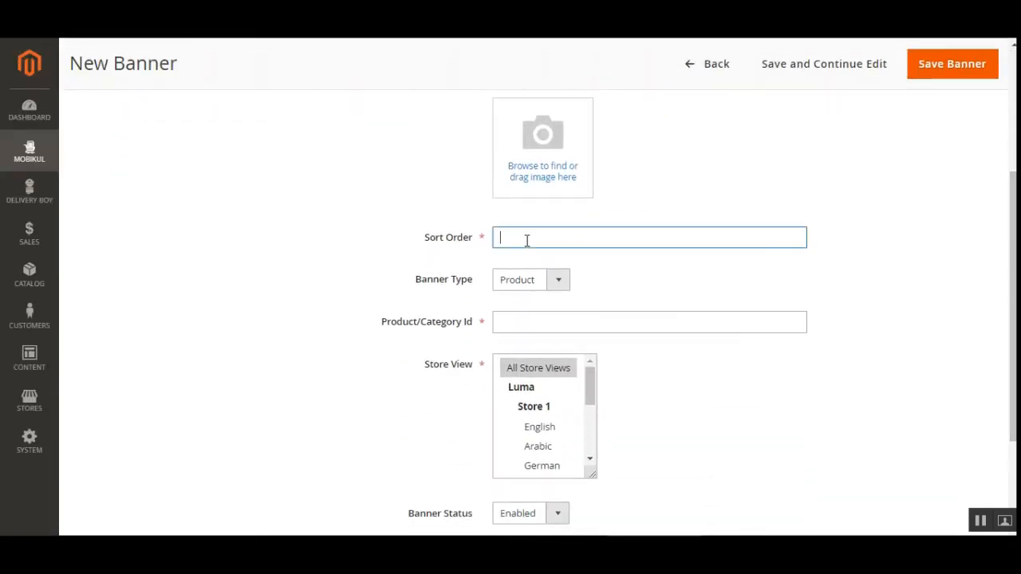
Try Category as the Banner Type, switch it back to Product, and enter the Product/Category Id field.
left_click(558, 285)
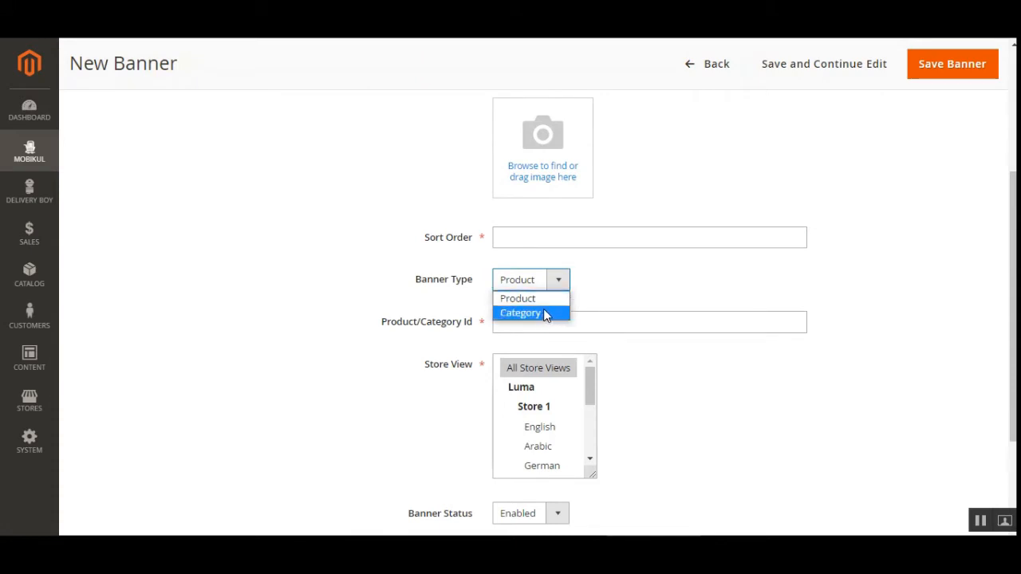
left_click(545, 313)
left_click(549, 283)
left_click(535, 298)
left_click(599, 286)
left_click_drag(397, 324, 471, 327)
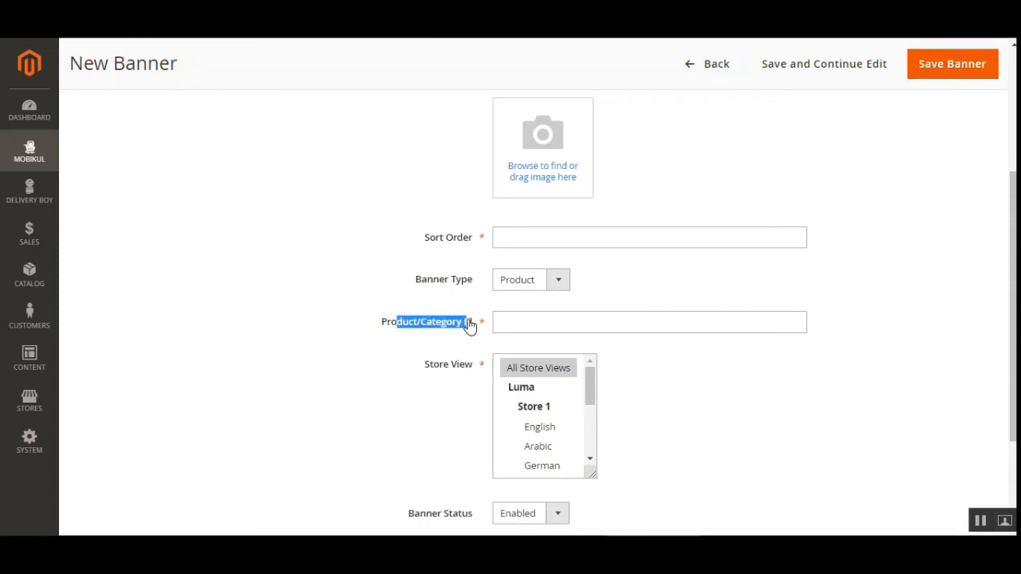
left_click(549, 322)
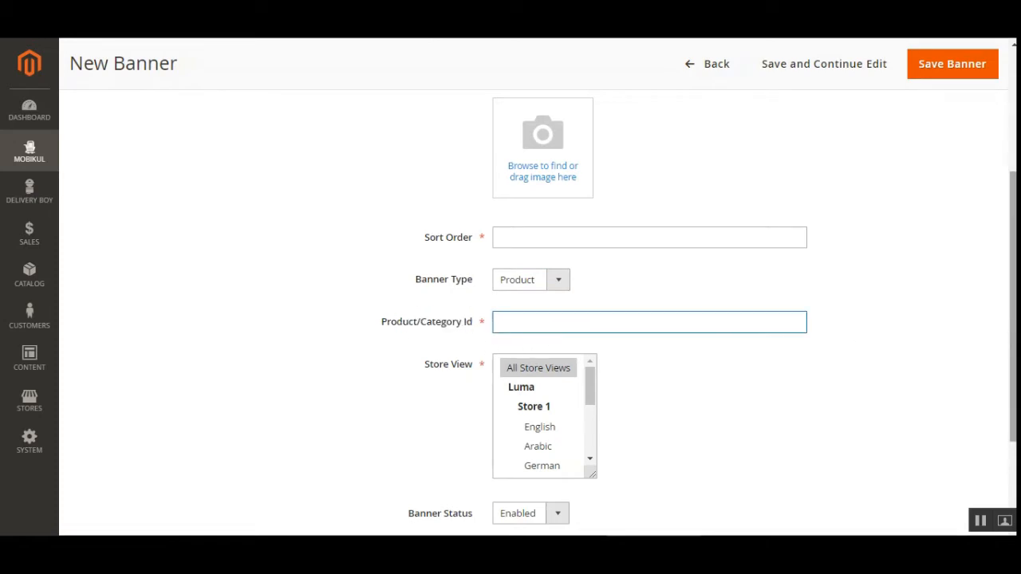
Set the Banner Type to Category and place the cursor in the Product/Category Id field.
scroll(541, 221, "down", 2)
left_click(550, 177)
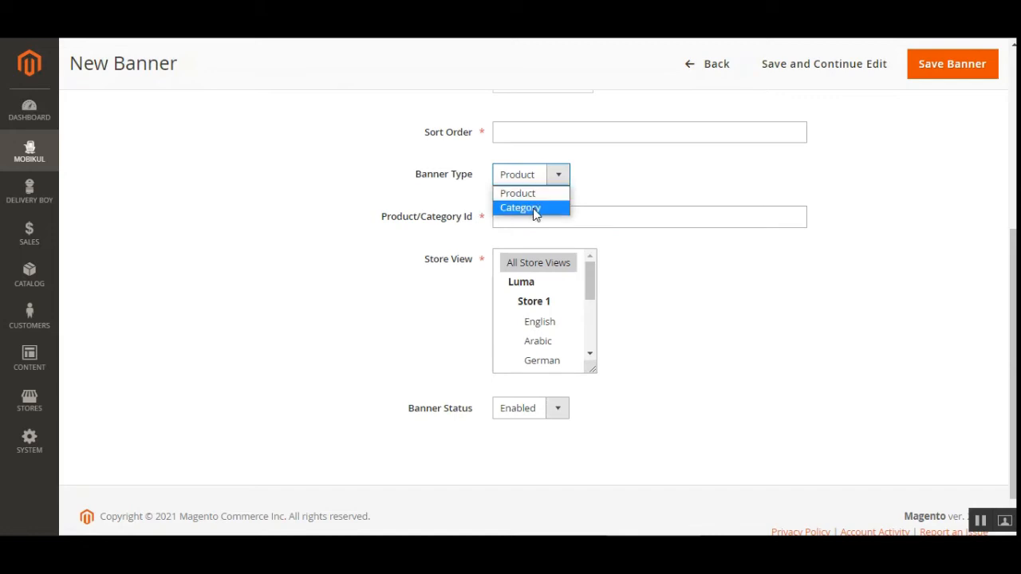
left_click(534, 208)
left_click(536, 217)
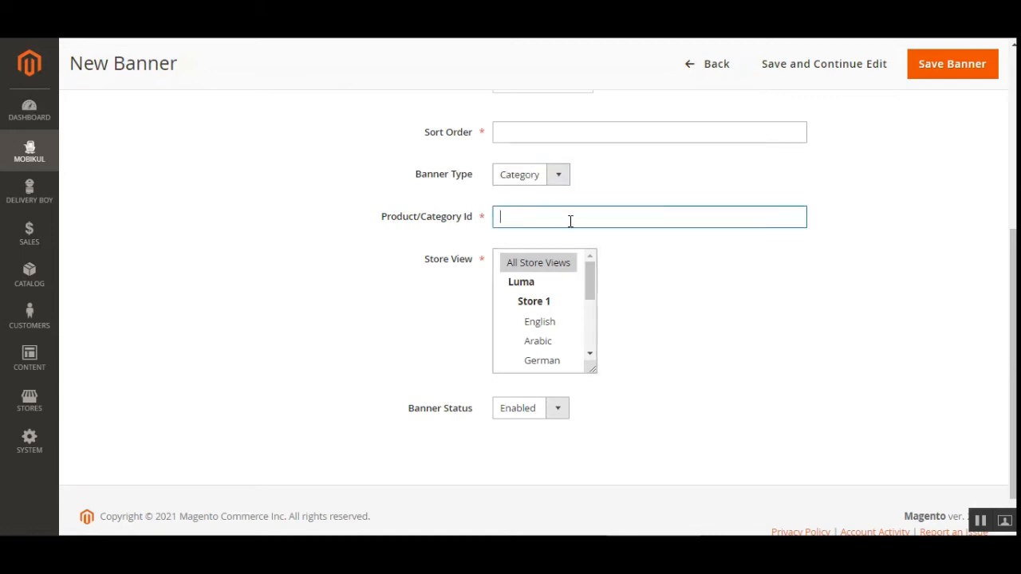
Select English, Arabic and German alongside All Store Views for the new banner and keep its Banner Status as Enabled.
mouse_move(591, 289)
left_mouse_down()
mouse_move(592, 307)
mouse_move(598, 285)
left_mouse_up()
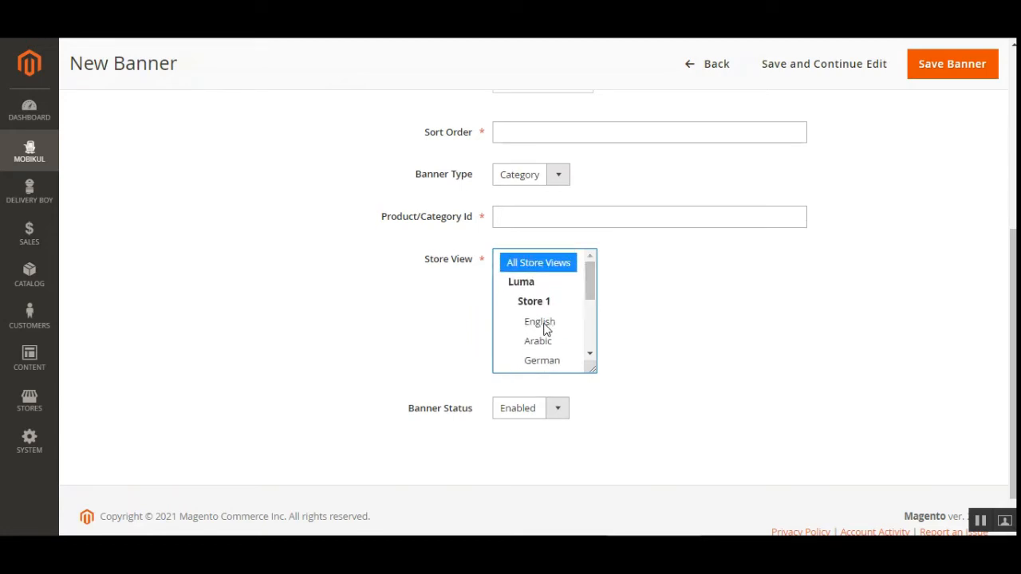
left_click_drag(545, 329, 590, 358)
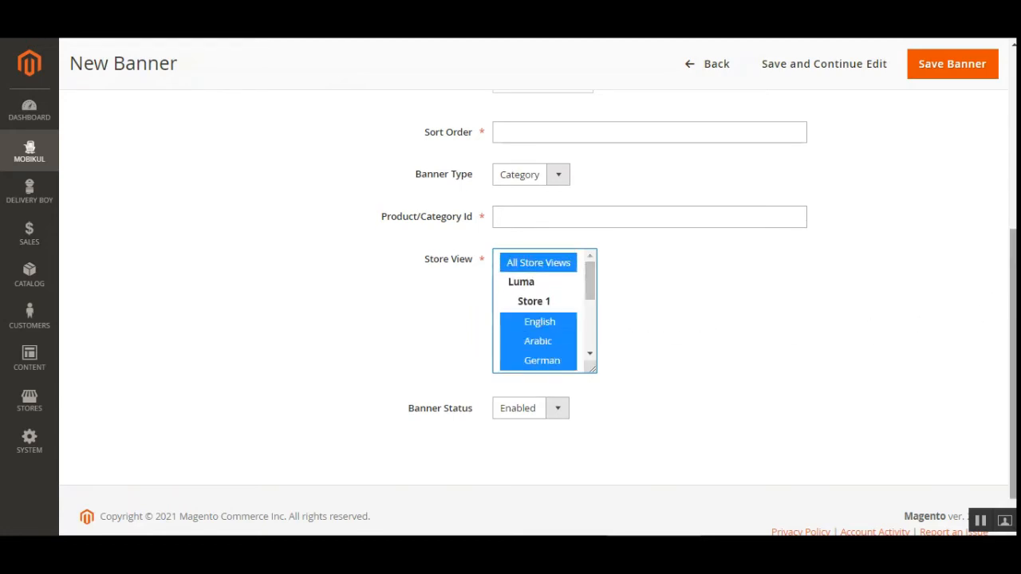
scroll(686, 367, "down", 1)
left_click(543, 370)
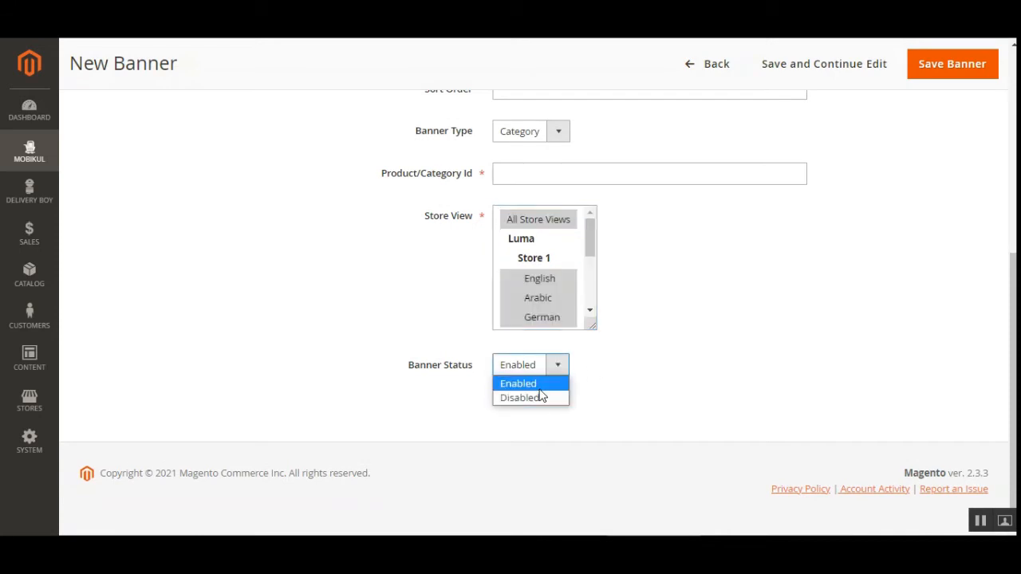
left_click(545, 384)
scroll(539, 311, "up", 5)
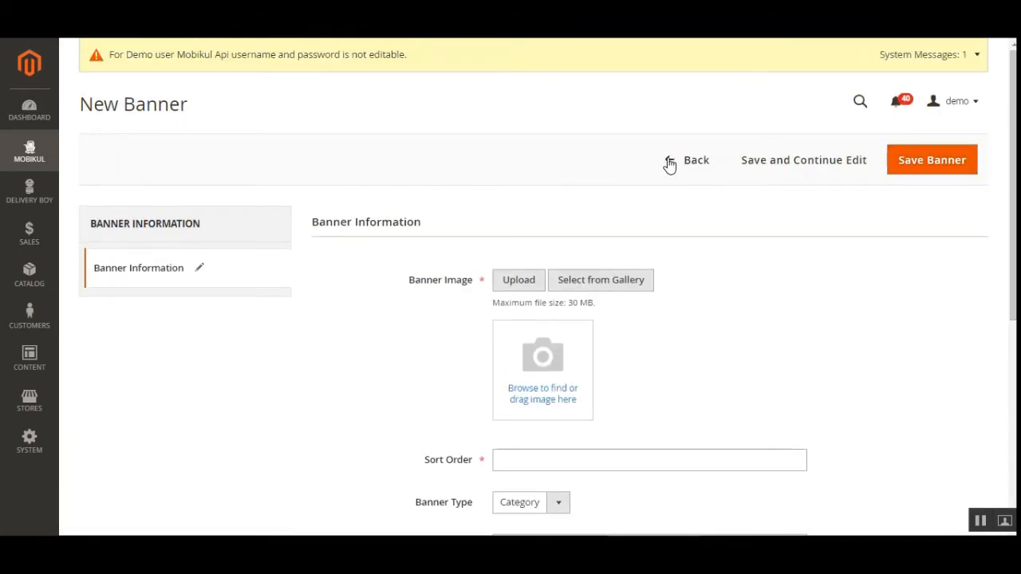
Leave the new banner form and open the banner with ID 1 for editing to view its settings.
left_click(669, 165)
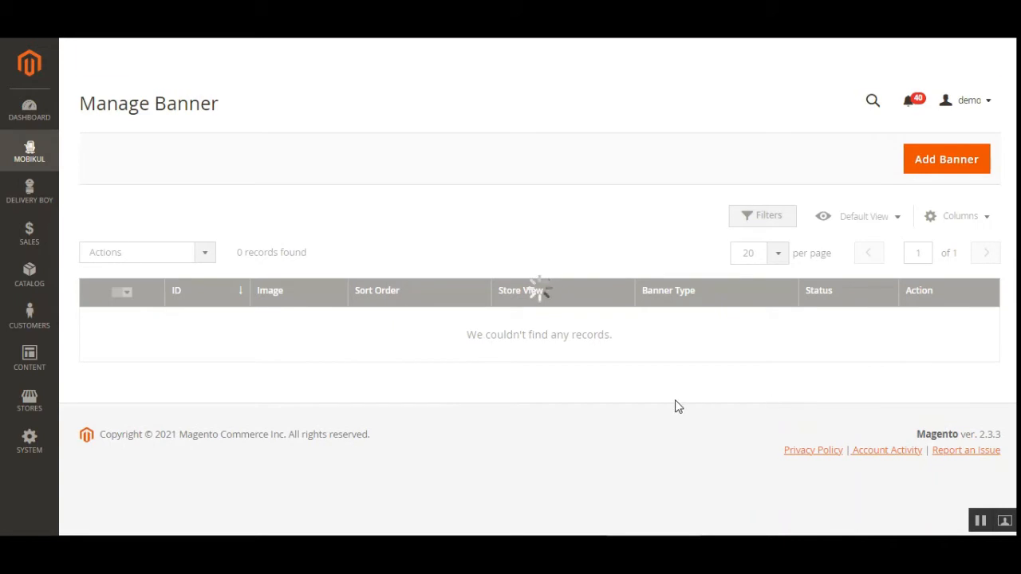
mouse_move(1013, 143)
left_mouse_down()
mouse_move(1014, 241)
mouse_move(1013, 159)
left_mouse_up()
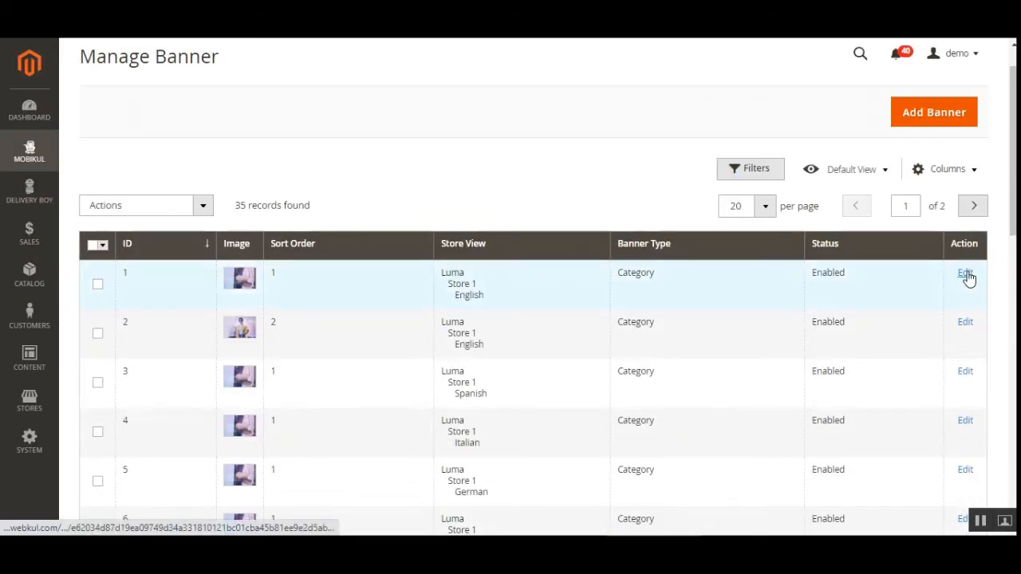
left_click(967, 276)
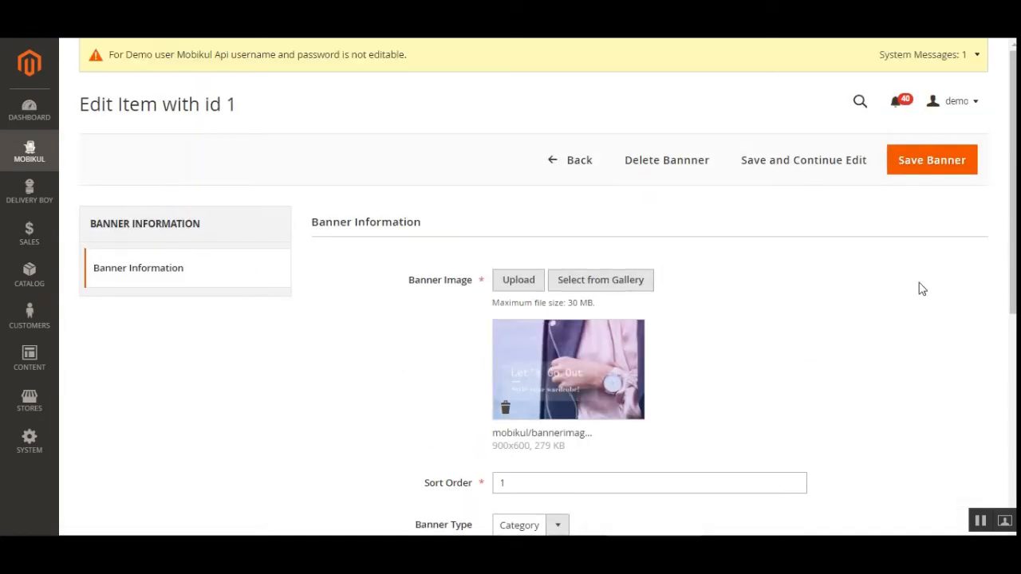
scroll(919, 287, "down", 4)
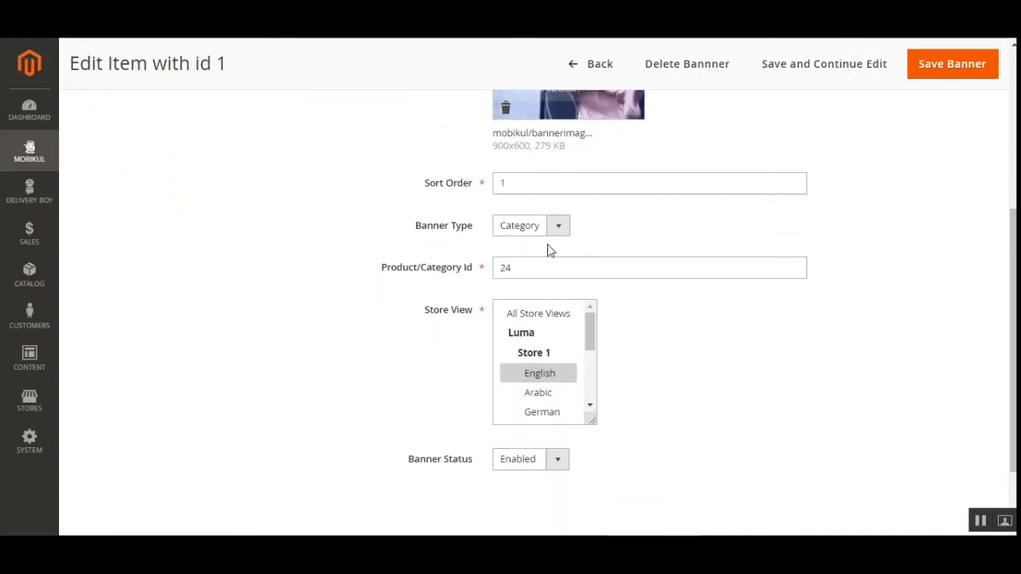
Review the banner's type and category ID, select English, Arabic and German as store views, and return to the banner list without saving.
left_click_drag(425, 226, 527, 250)
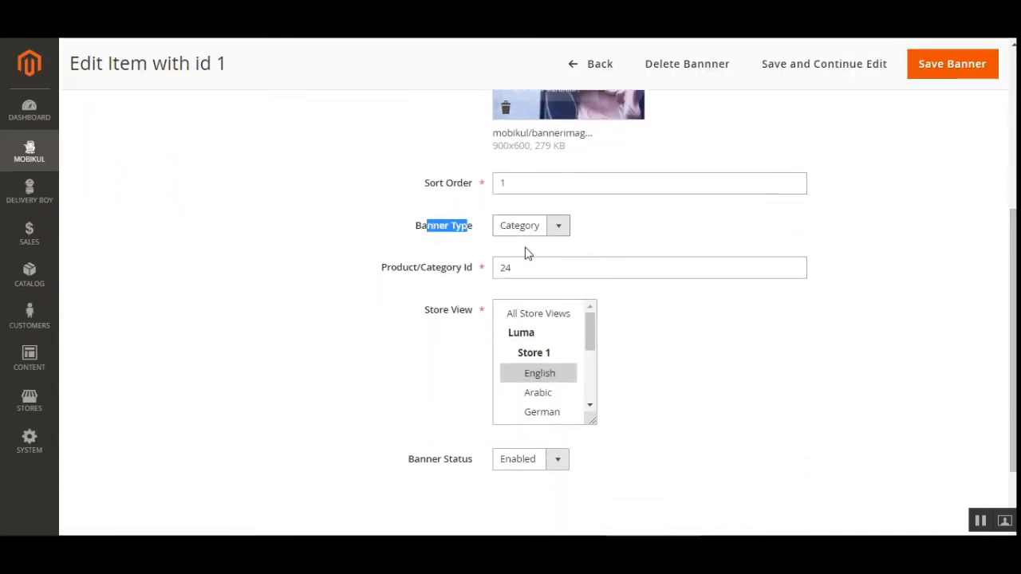
left_click(528, 272)
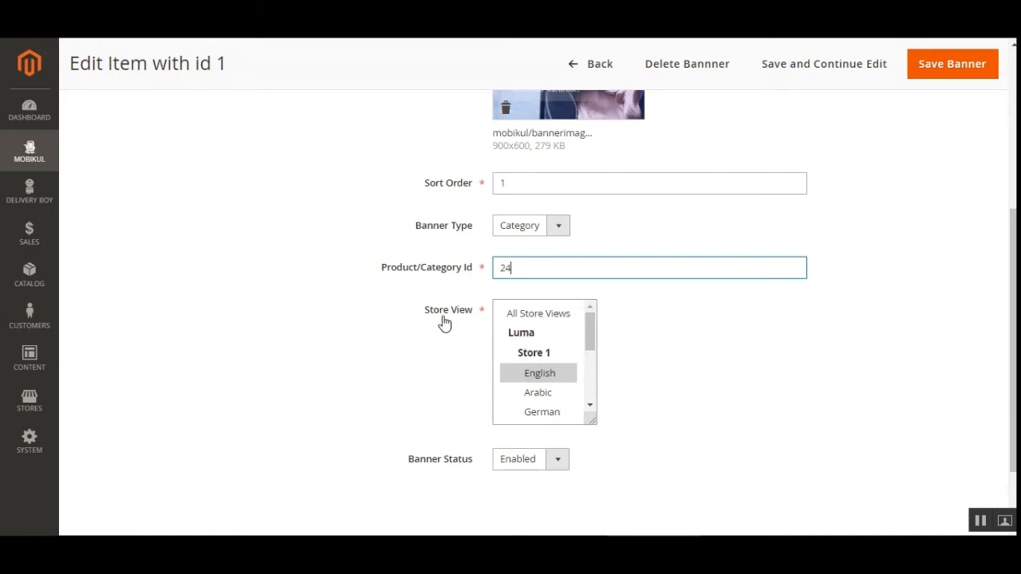
left_click_drag(431, 268, 462, 272)
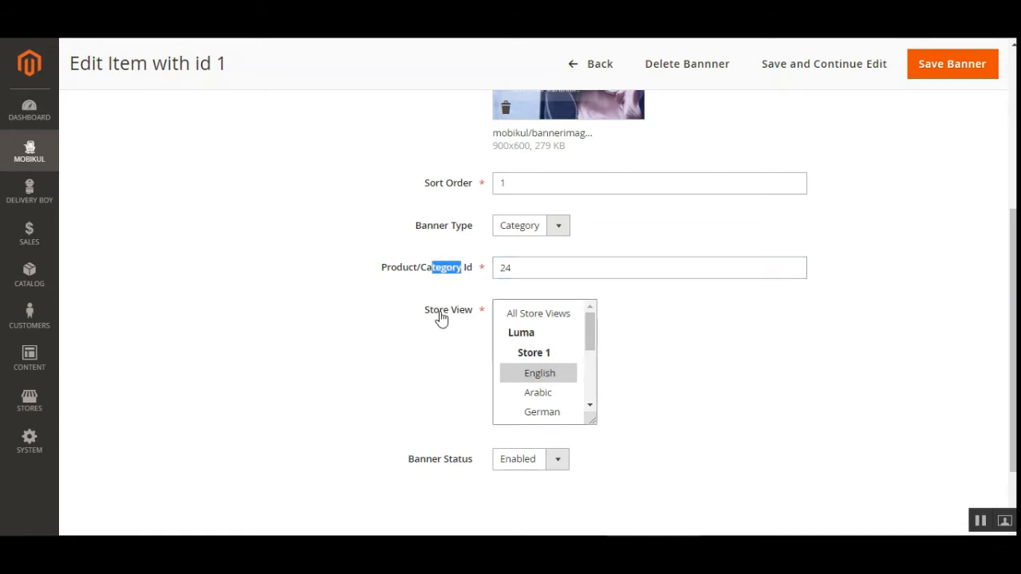
left_click_drag(583, 373, 531, 433)
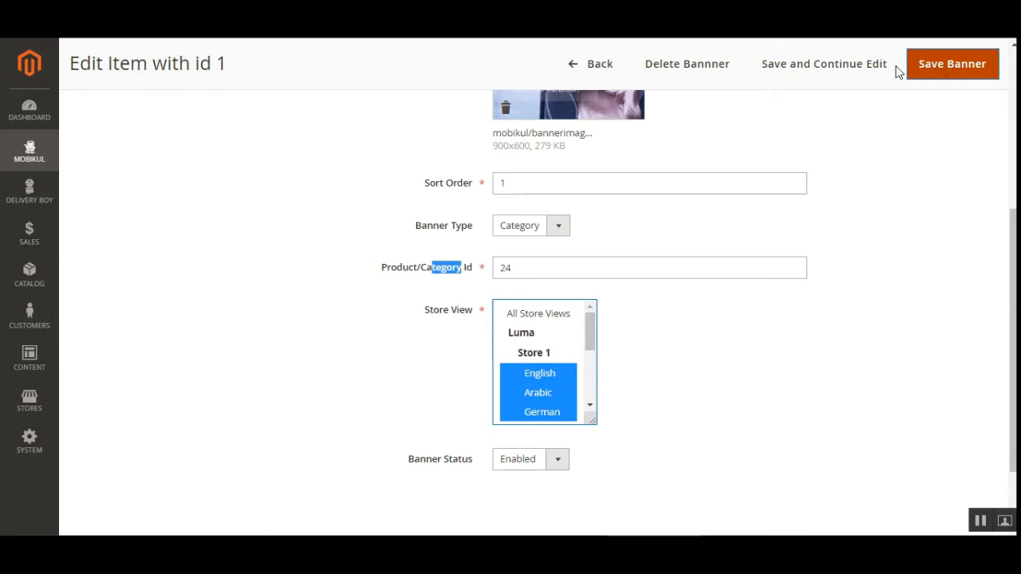
left_click(588, 68)
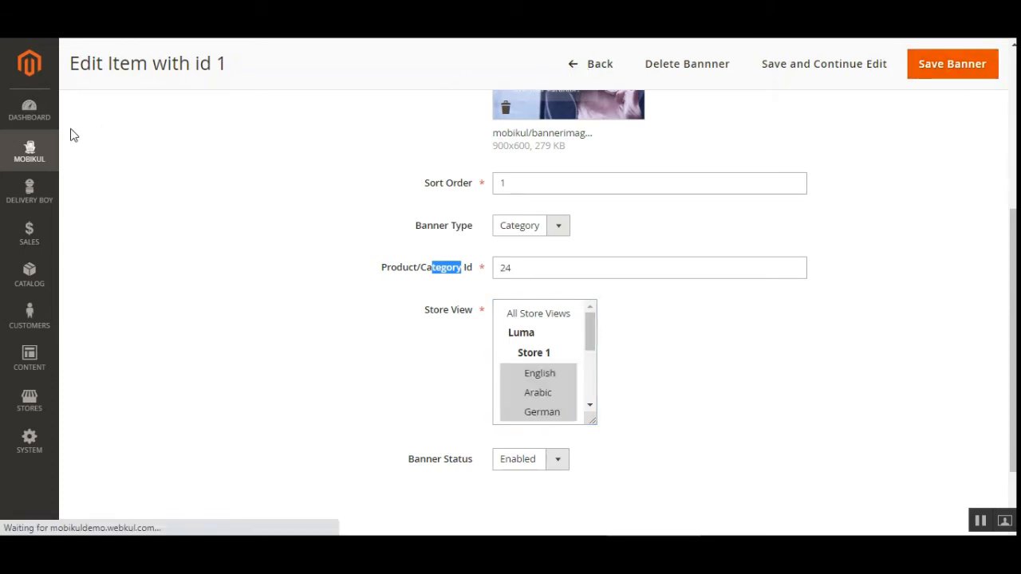
Open Manage Notifications and view the bulk actions available for the notifications.
left_click(40, 148)
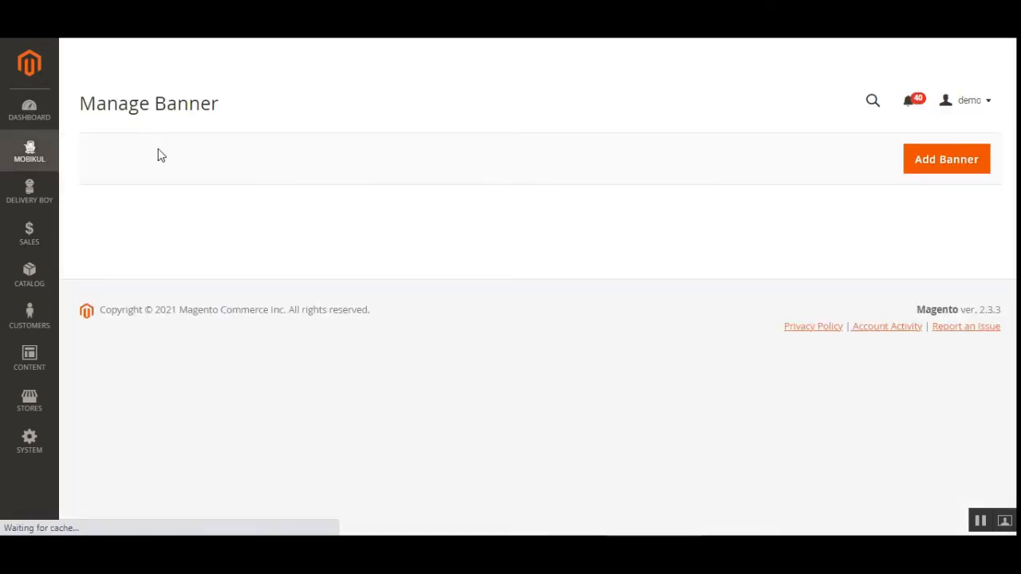
left_click(29, 150)
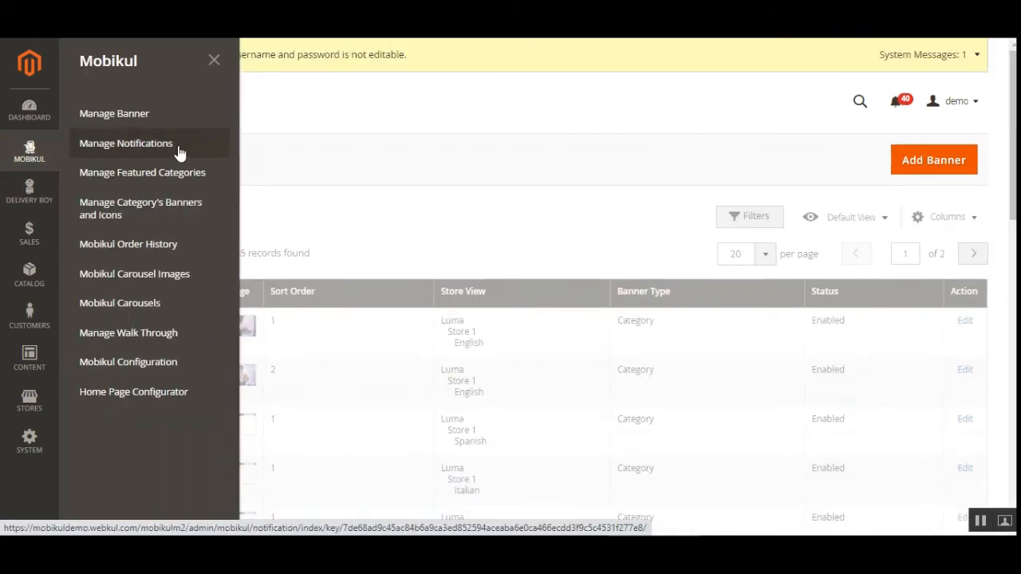
left_click(829, 16)
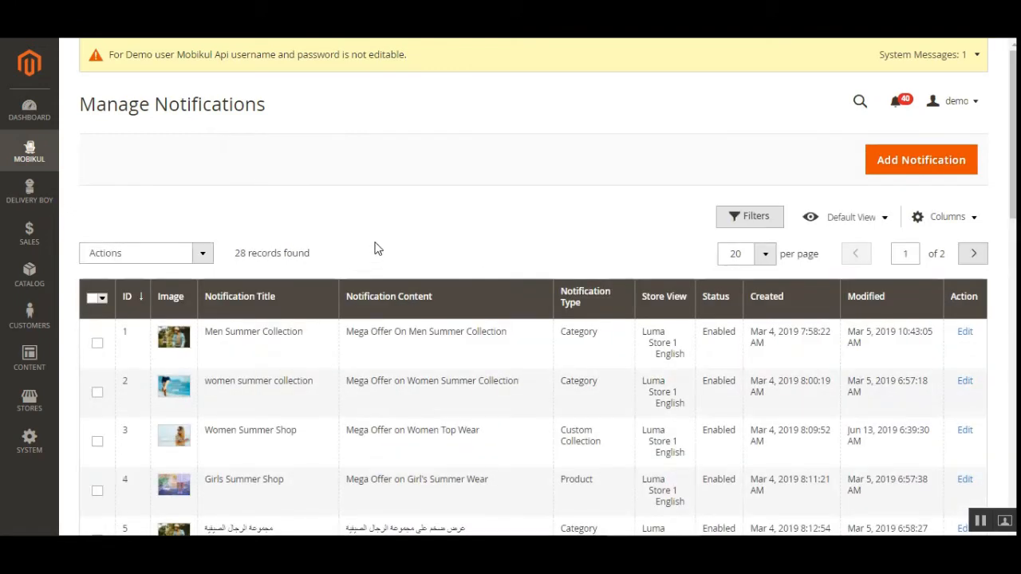
left_click(204, 254)
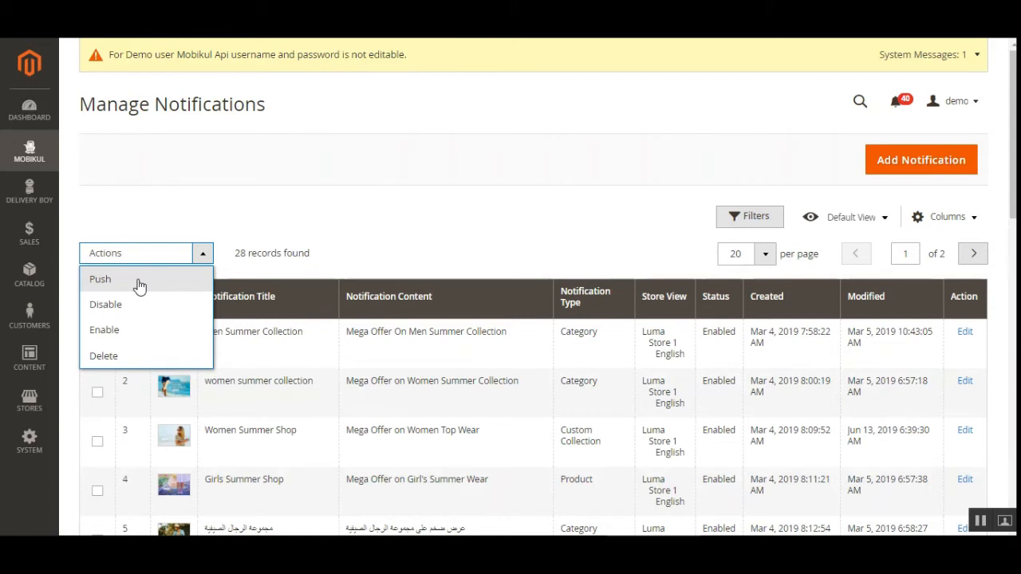
left_click(351, 257)
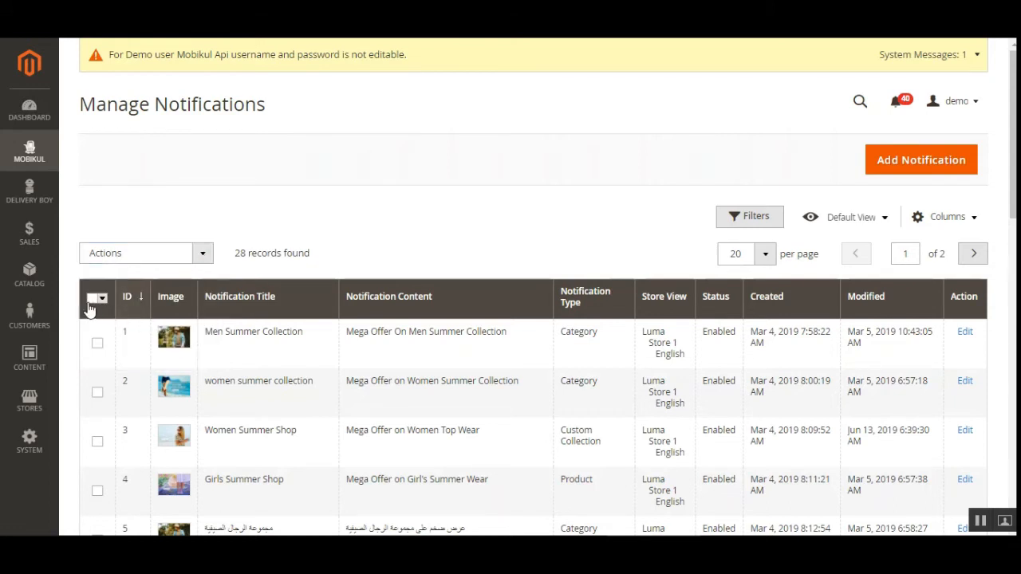
Select all 20 notifications on the page and send them as push notifications.
left_click(92, 298)
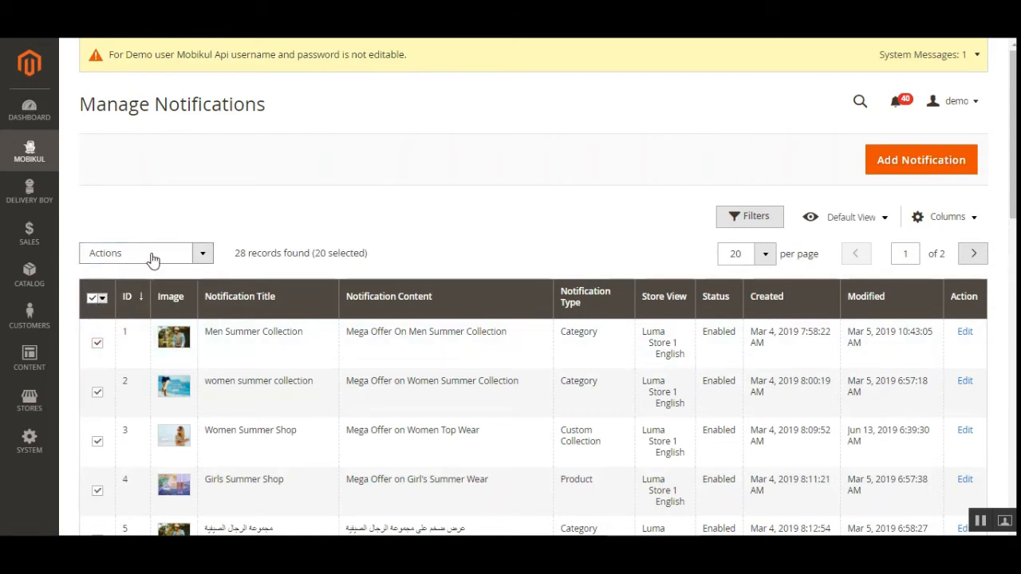
left_click(207, 262)
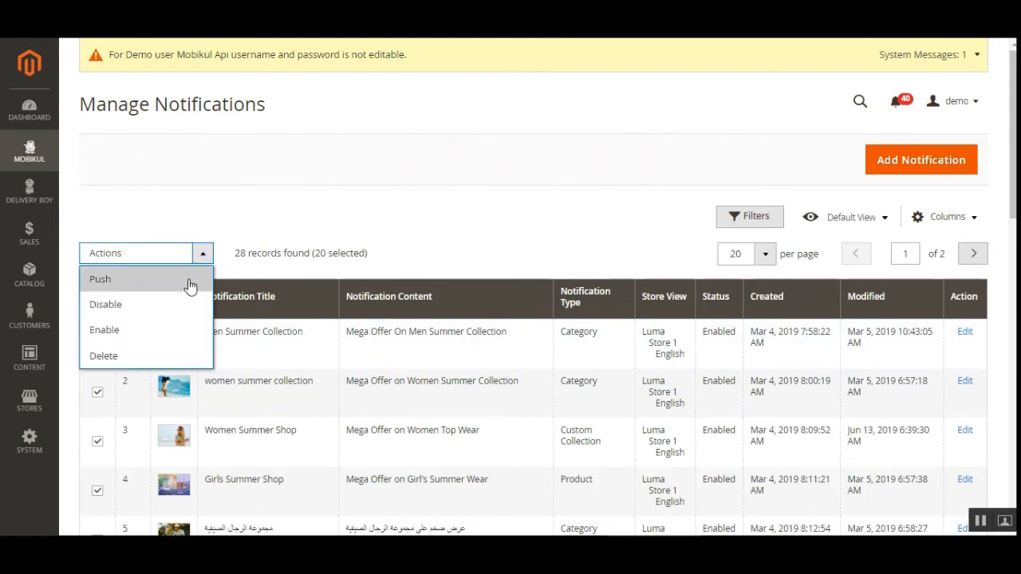
left_click(189, 285)
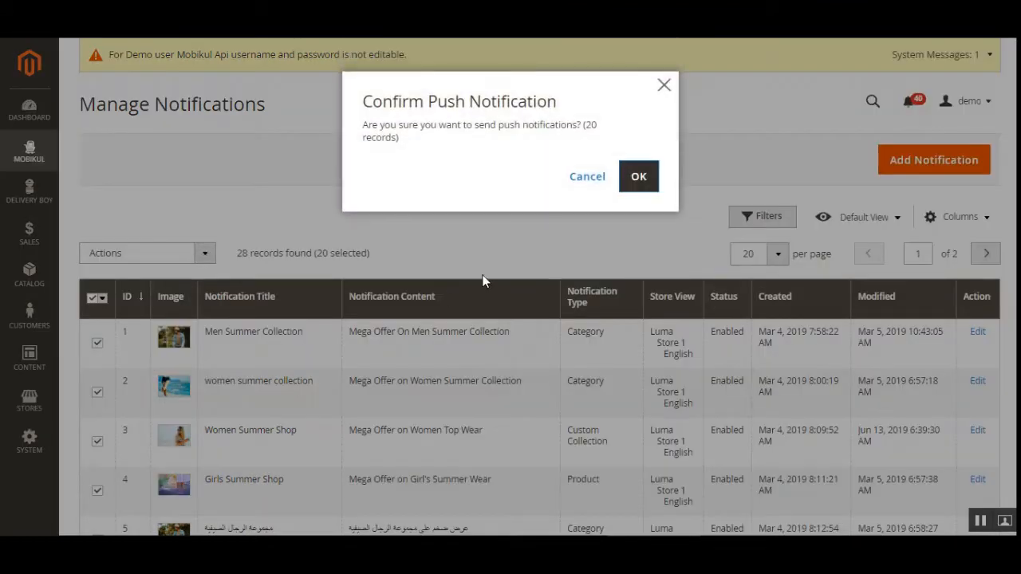
left_click(638, 177)
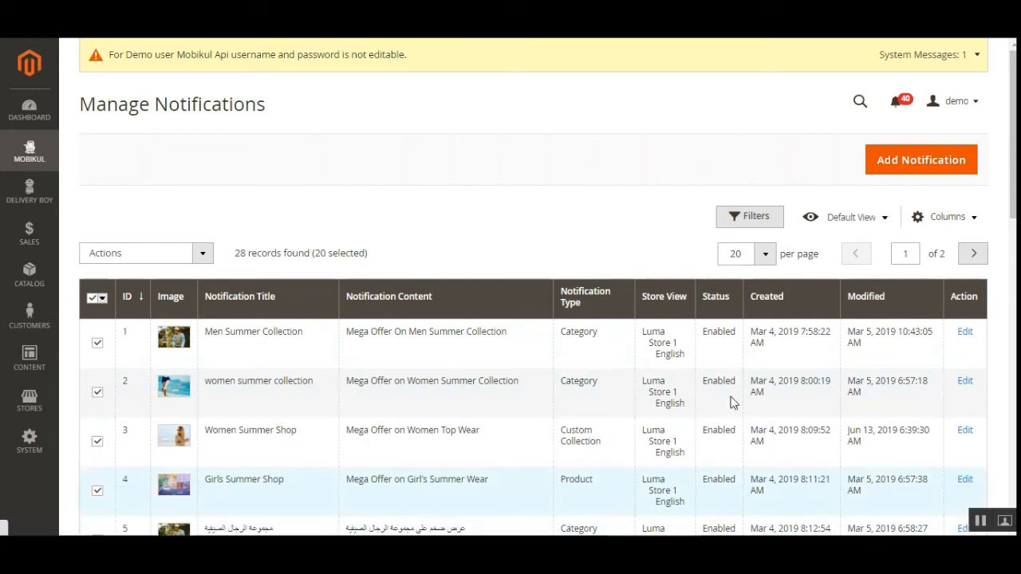
Start adding a new notification and place the cursor in its Notification Content field.
left_click(915, 161)
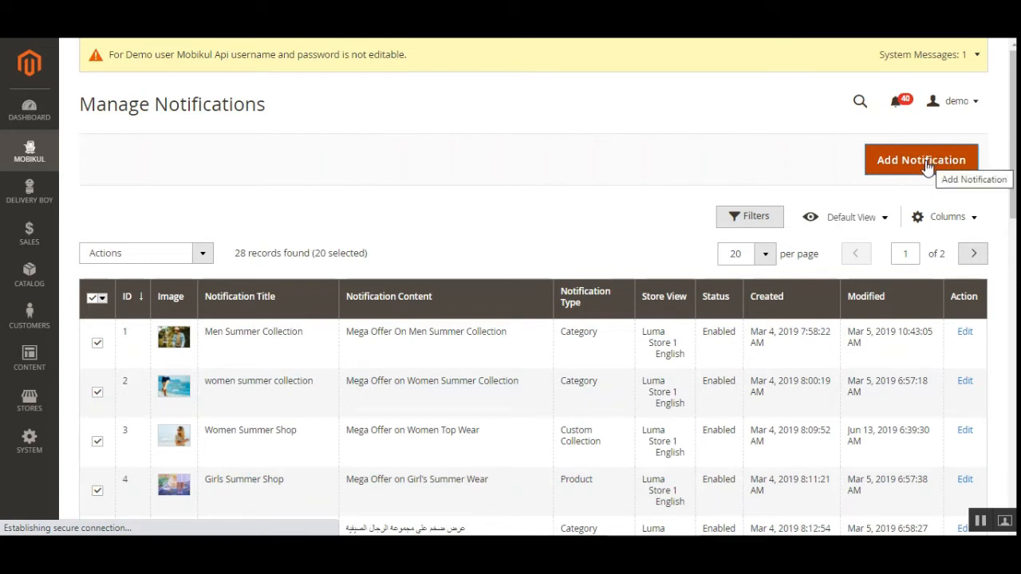
left_click(965, 335)
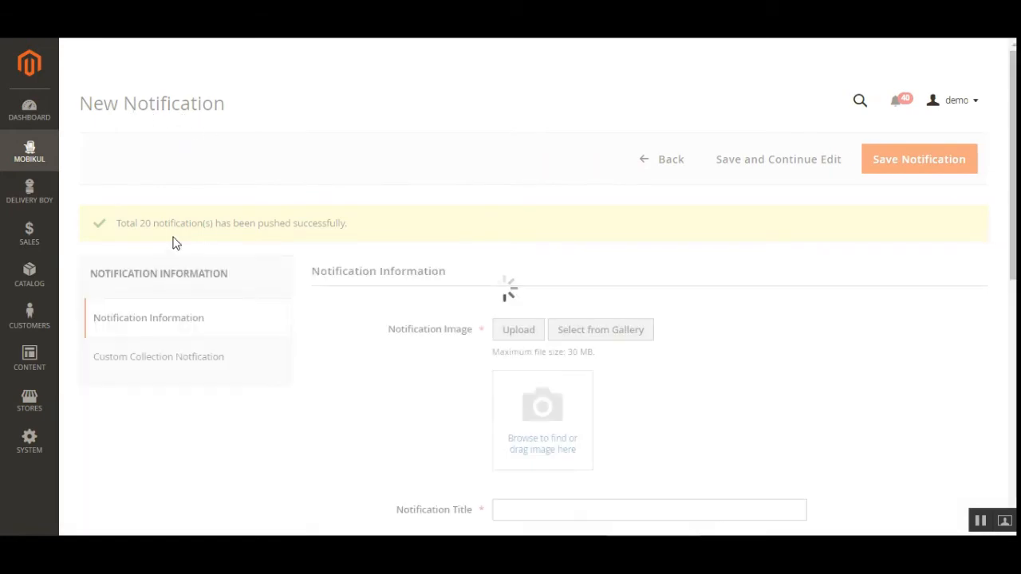
left_click_drag(152, 228, 347, 225)
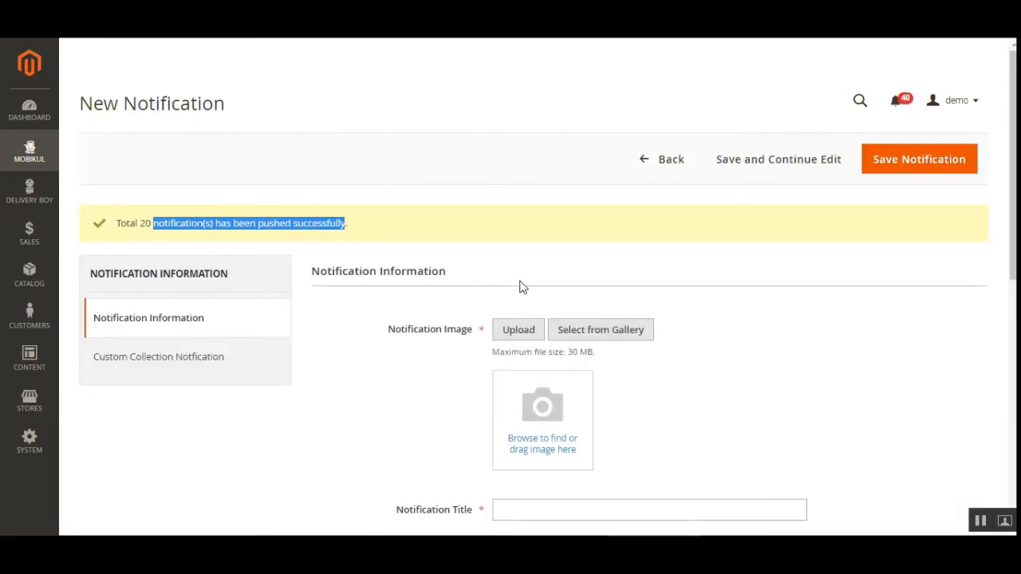
scroll(461, 257, "down", 2)
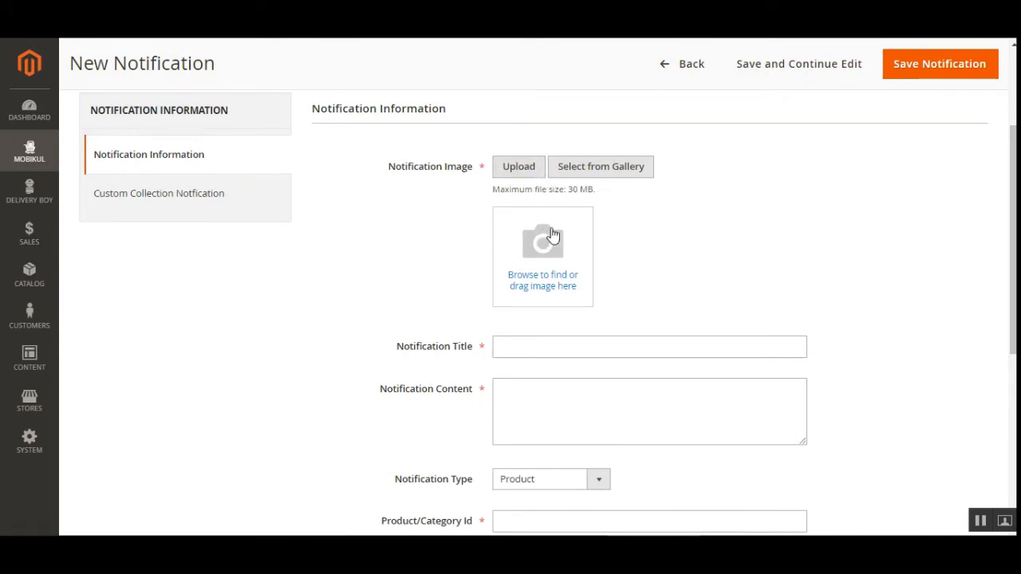
scroll(877, 319, "down", 2)
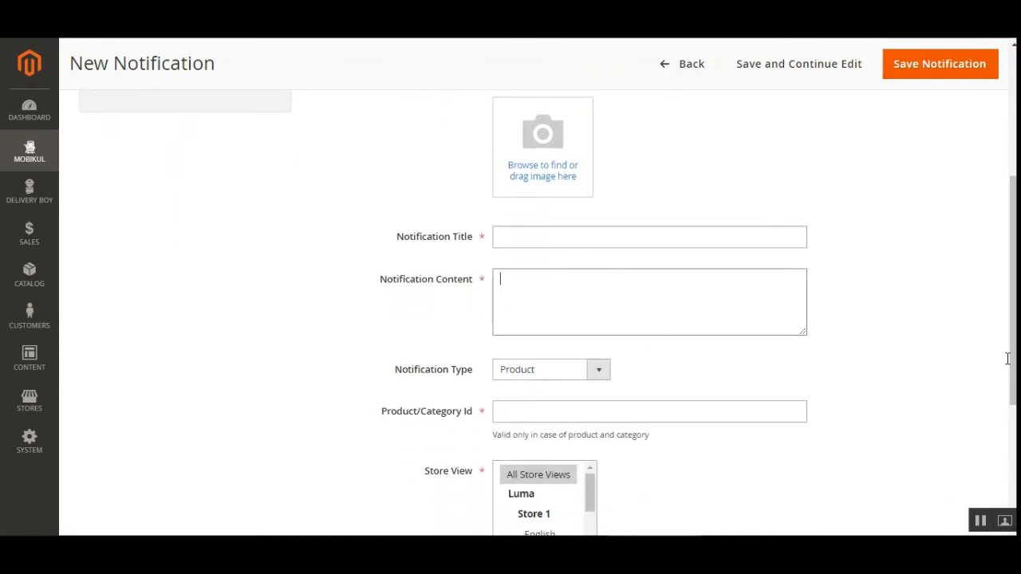
Try Others and Custom Collection as the Notification Type, and set it back to Product.
scroll(930, 369, "down", 2)
left_click(562, 244)
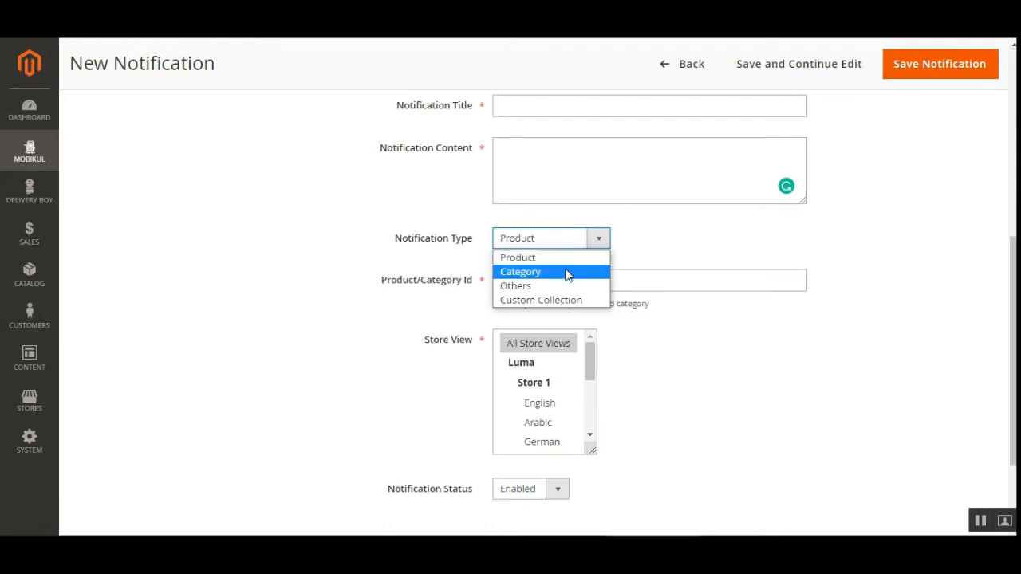
left_click(564, 287)
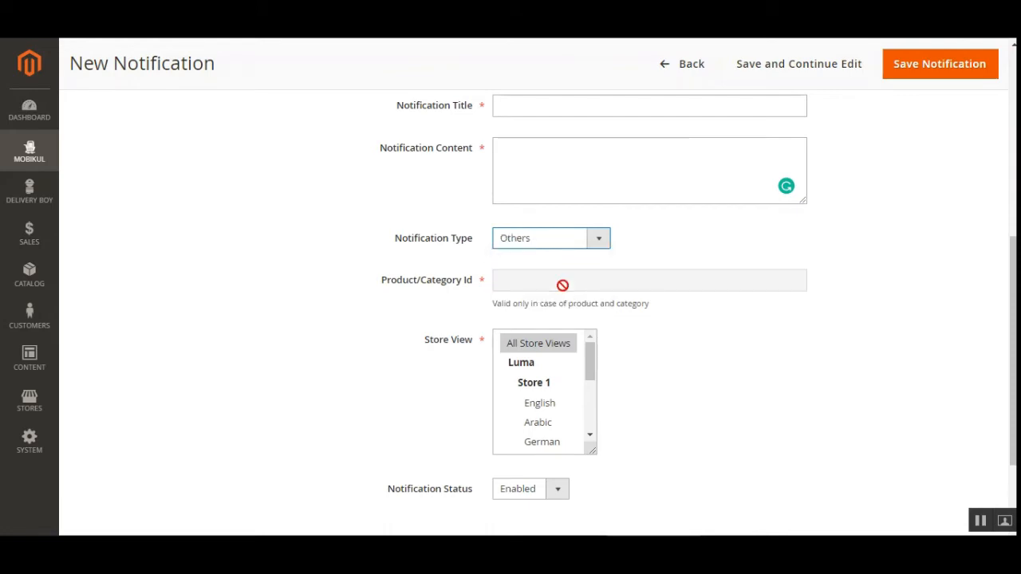
left_click(592, 241)
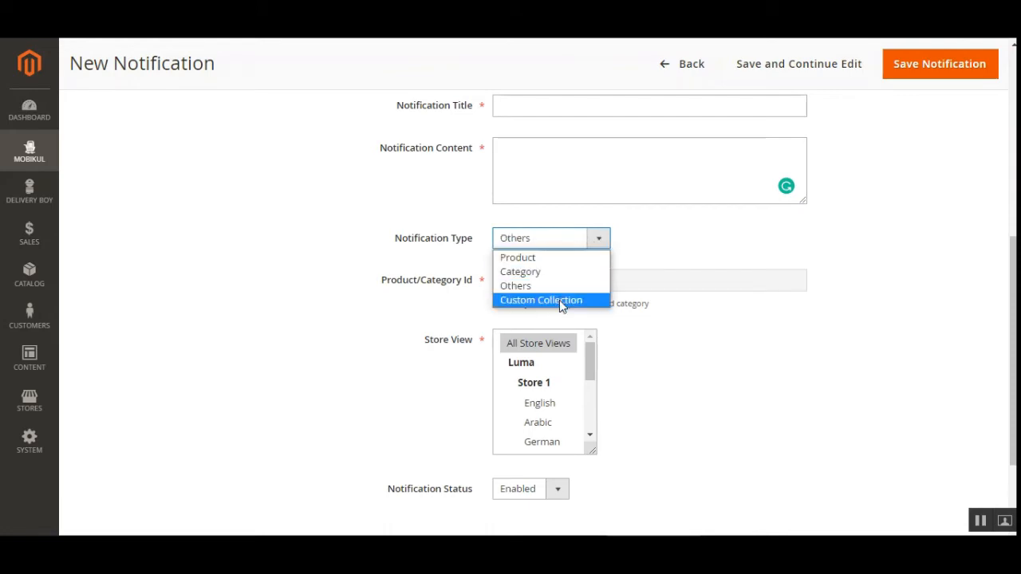
left_click(560, 300)
left_click(566, 241)
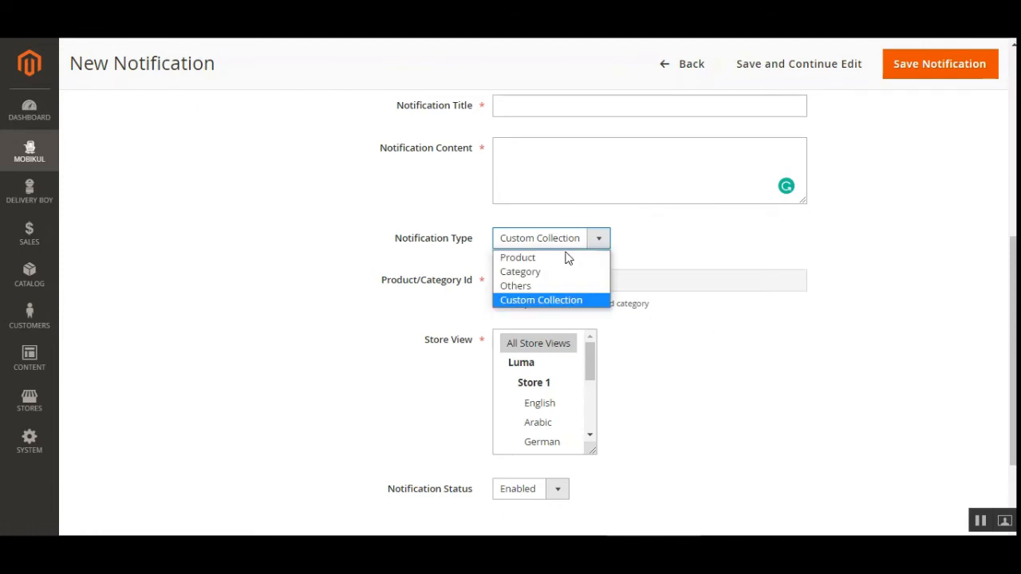
left_click(567, 257)
Enter the Product/Category Id field and view the Notification Type choices, keeping Product.
scroll(912, 359, "down", 2)
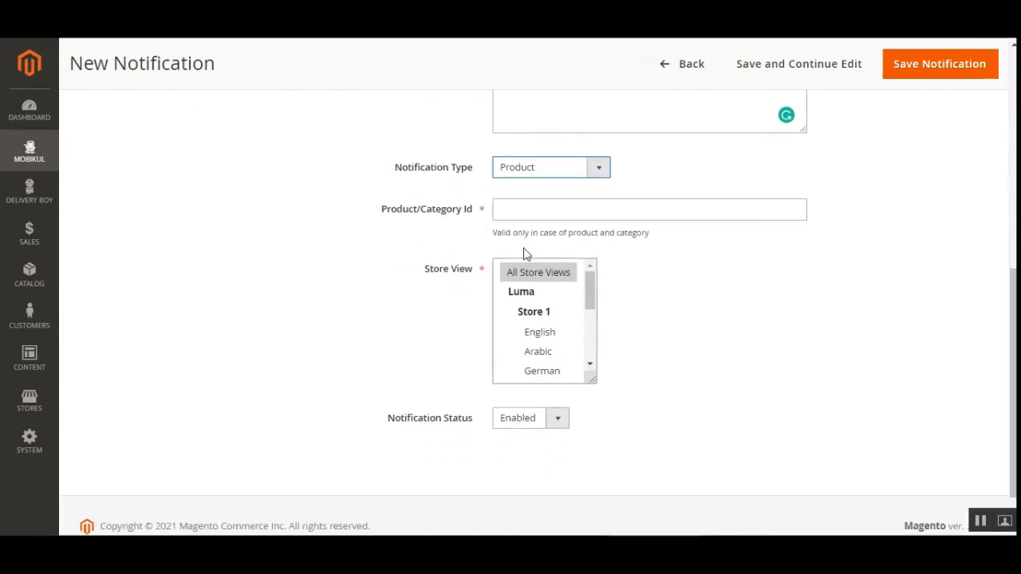
left_click(516, 208)
left_click_drag(396, 210, 463, 211)
left_click(523, 211)
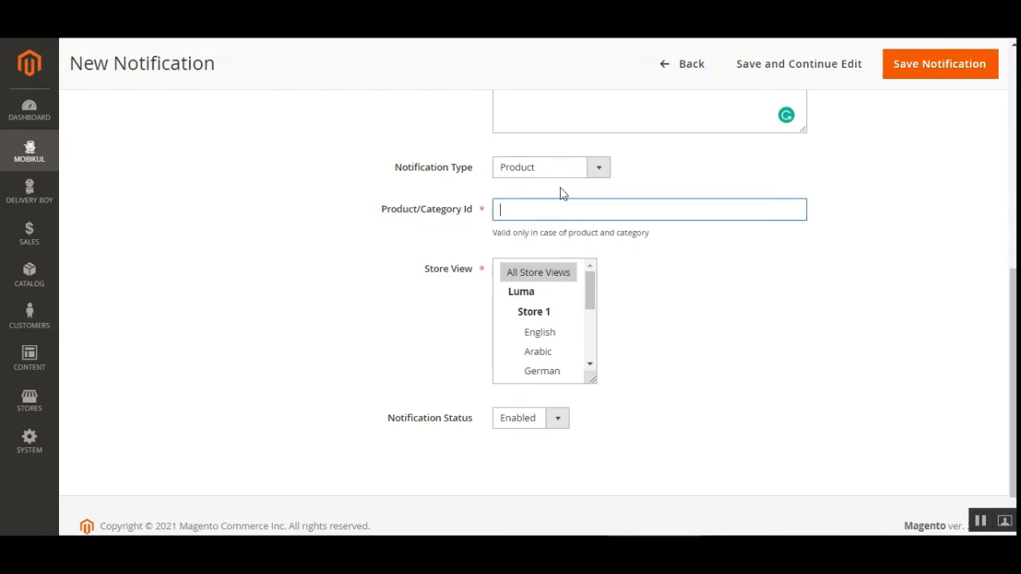
left_click(554, 168)
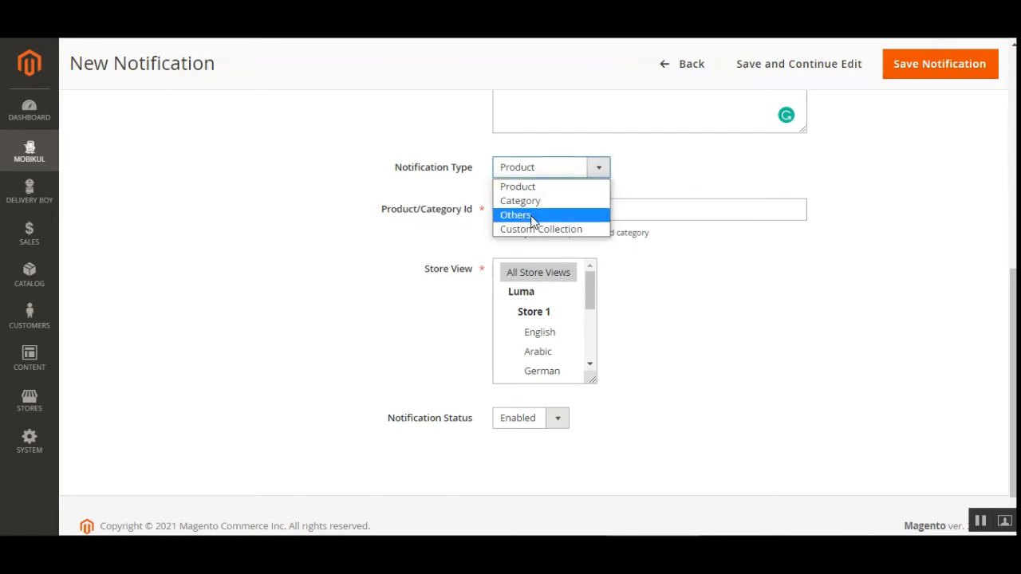
left_click(687, 257)
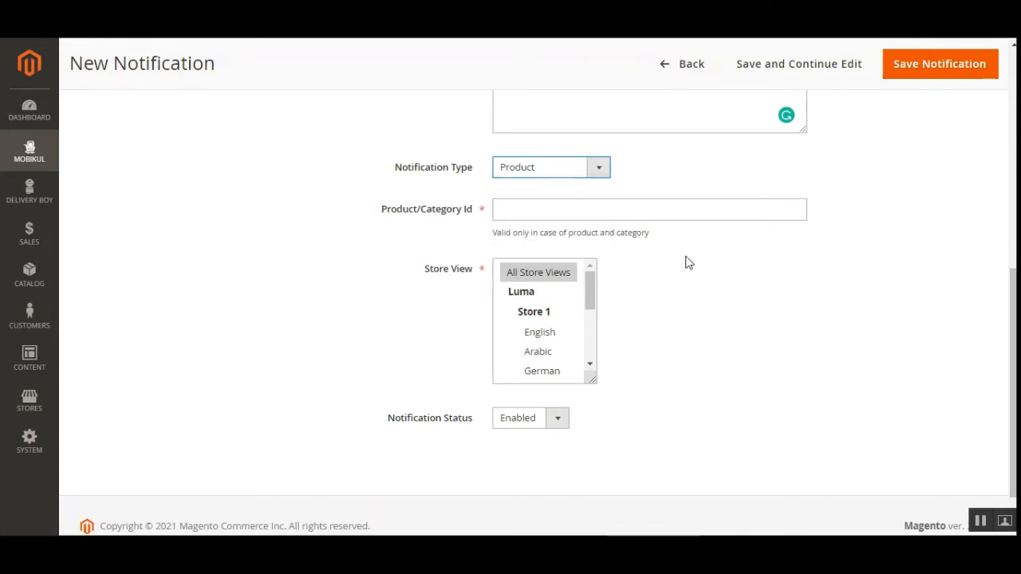
Select English and Arabic alongside All Store Views for the new notification.
left_click(540, 332, "ctrl")
left_click(538, 351, "ctrl")
scroll(747, 397, "up", 3)
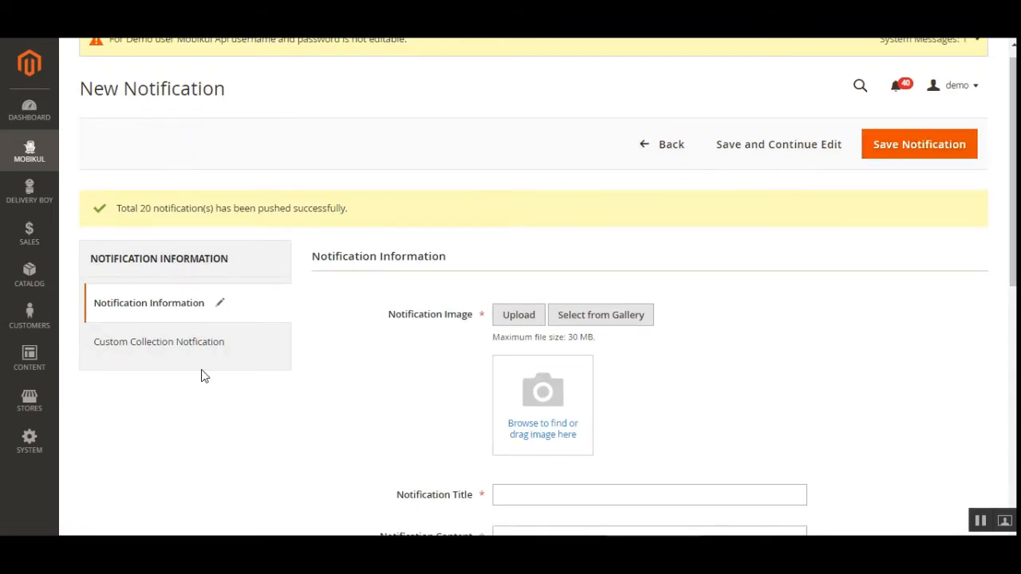
Check the Custom Collection choice among the notification types while keeping Product selected.
scroll(630, 367, "down", 3)
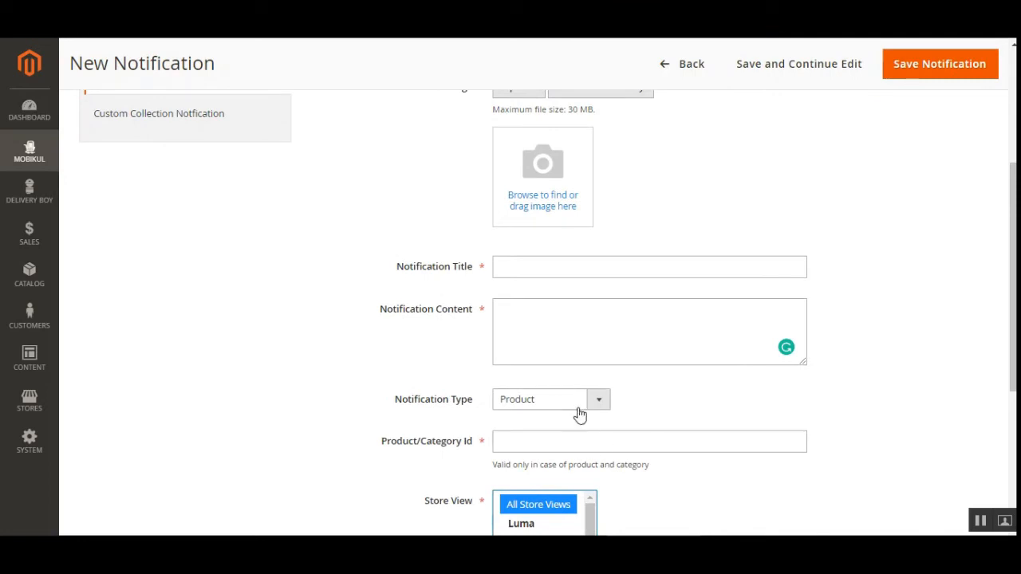
left_click(580, 413)
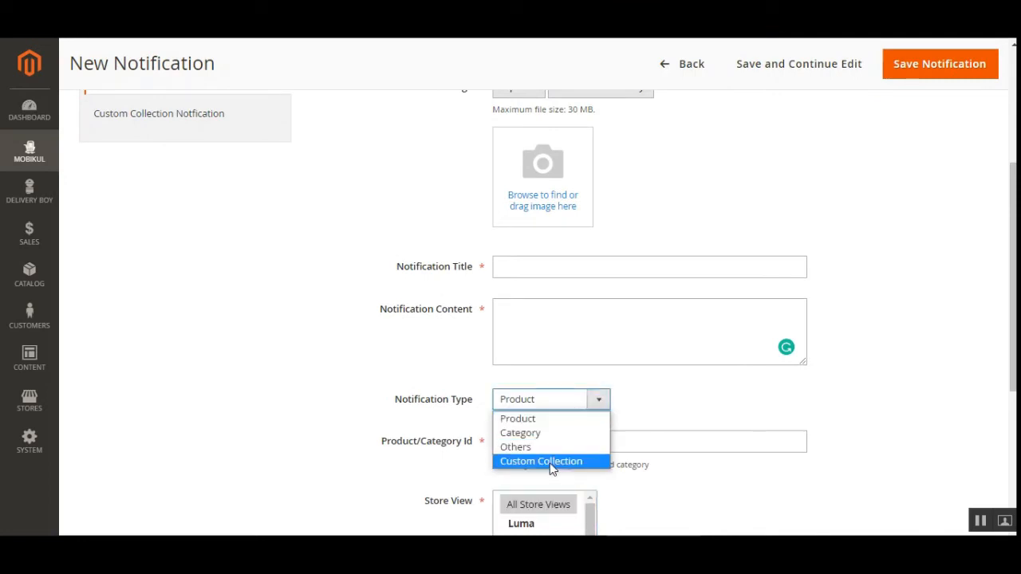
left_click(543, 419)
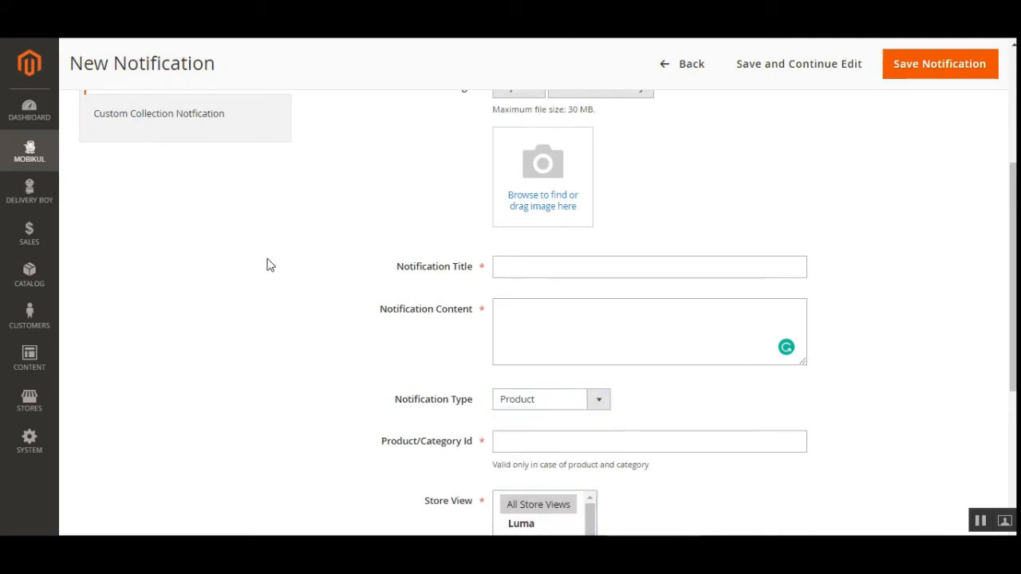
View the rule choices for creating a product collection in the new notification's Custom Collection section without choosing one.
scroll(223, 346, "up", 2)
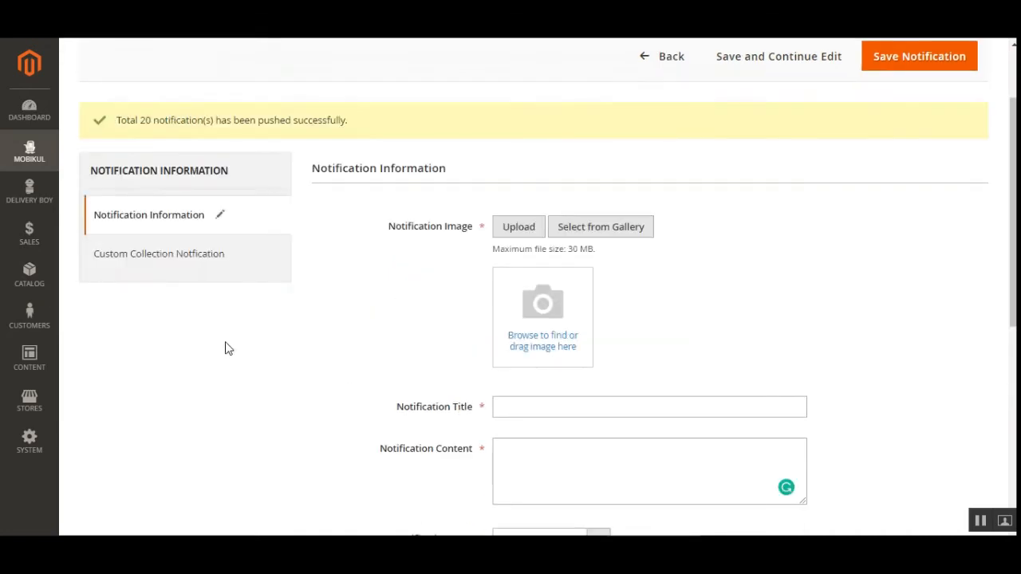
left_click(168, 267)
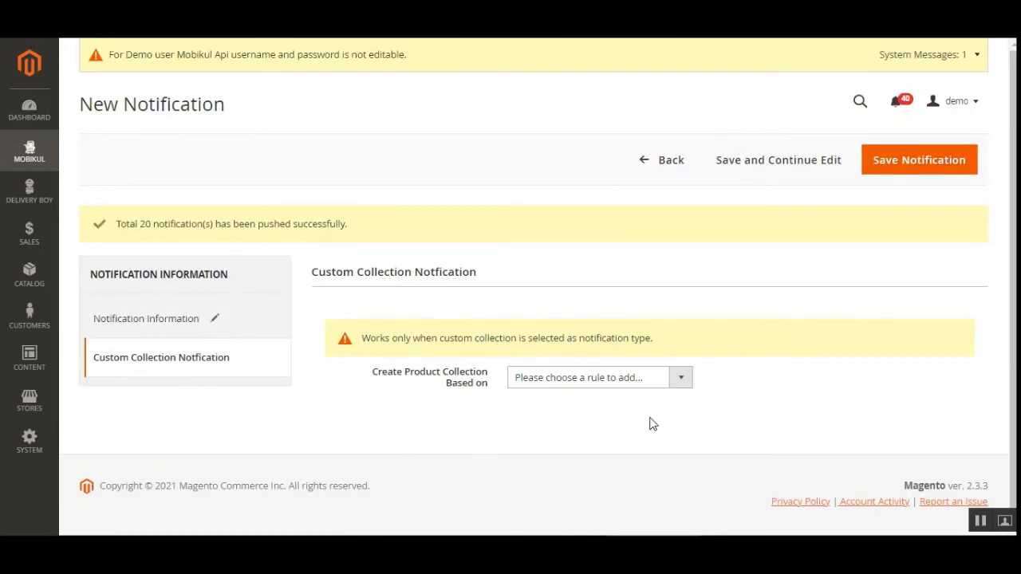
left_click(680, 386)
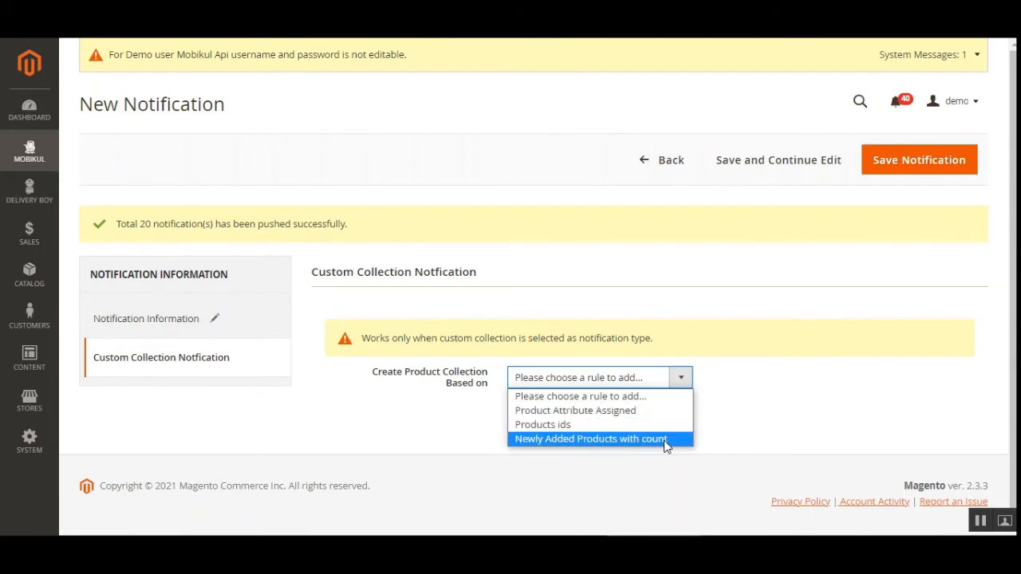
left_click(756, 445)
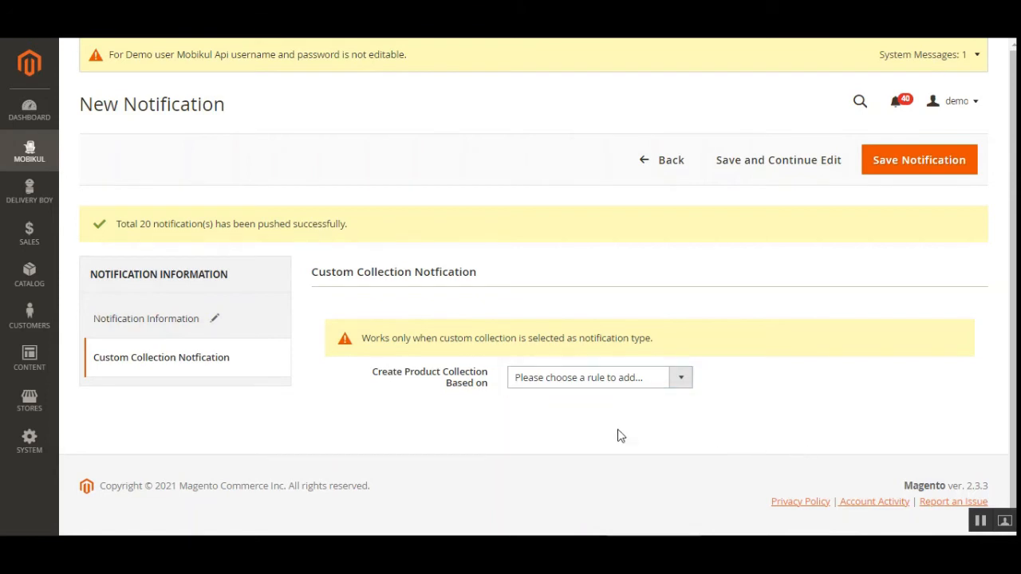
Open Mobikul's Manage Featured Categories page and review its records and the available bulk actions.
left_click(29, 151)
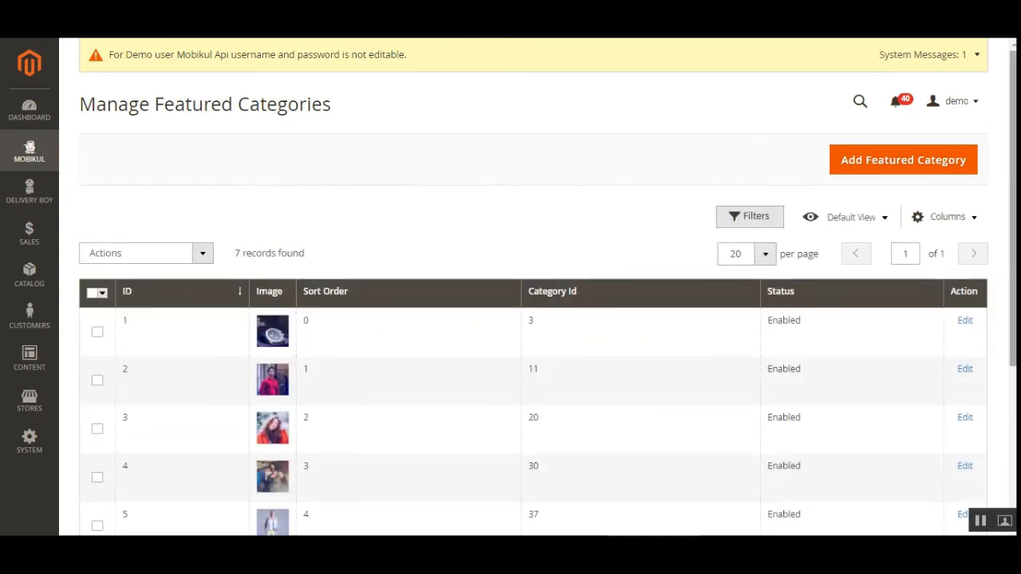
scroll(375, 281, "down", 2)
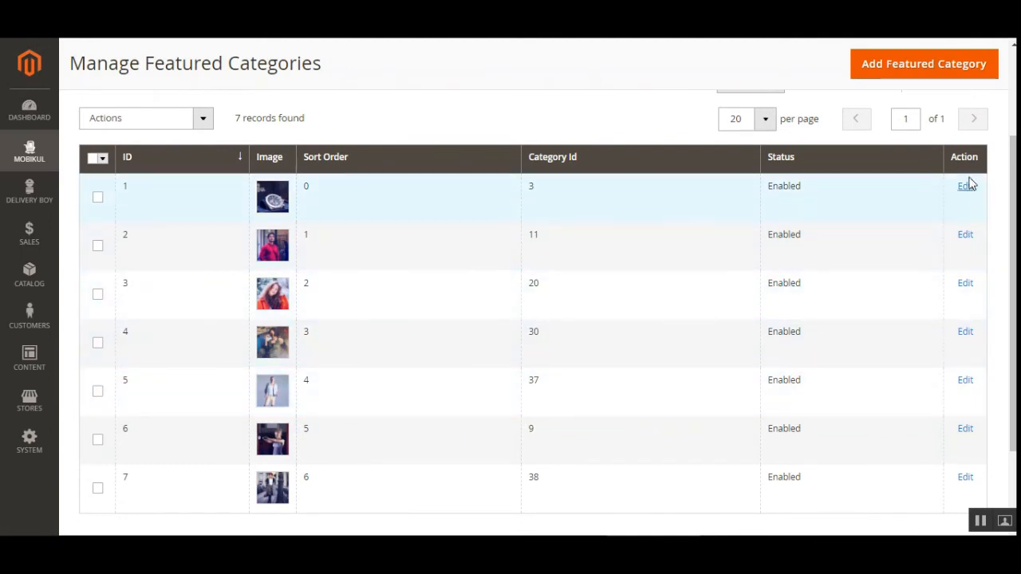
scroll(969, 193, "up", 3)
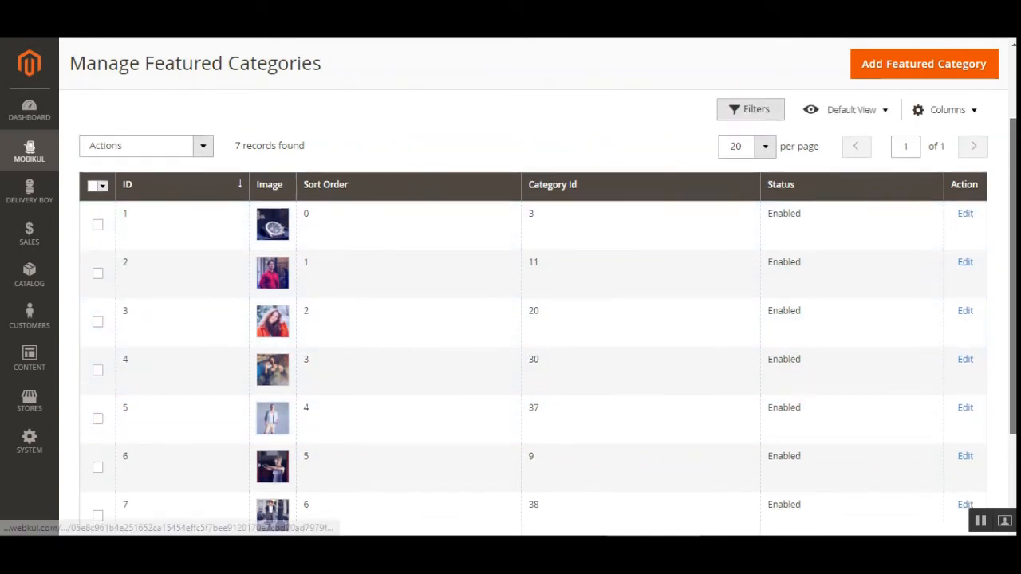
left_click(191, 225)
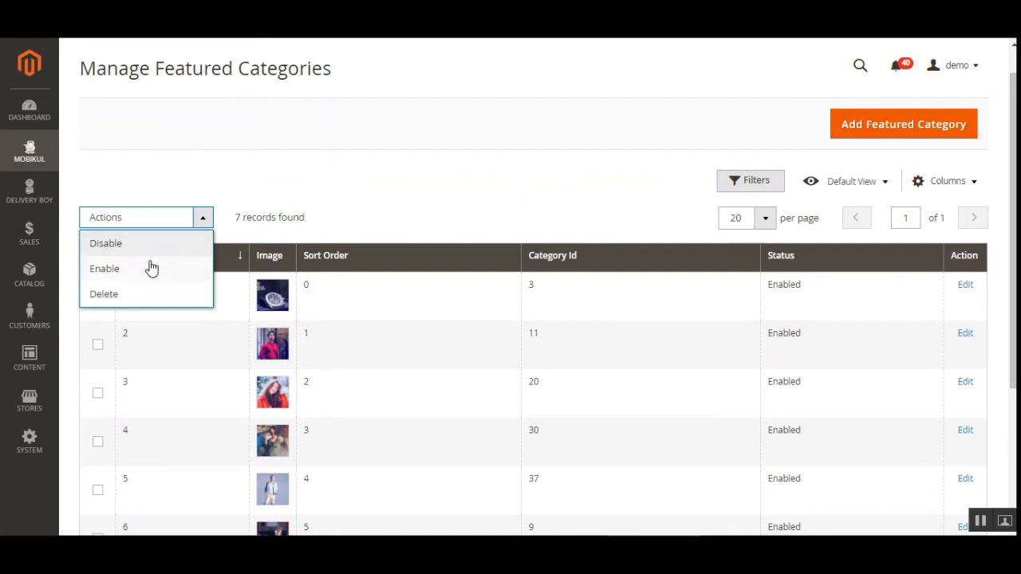
left_click(240, 276)
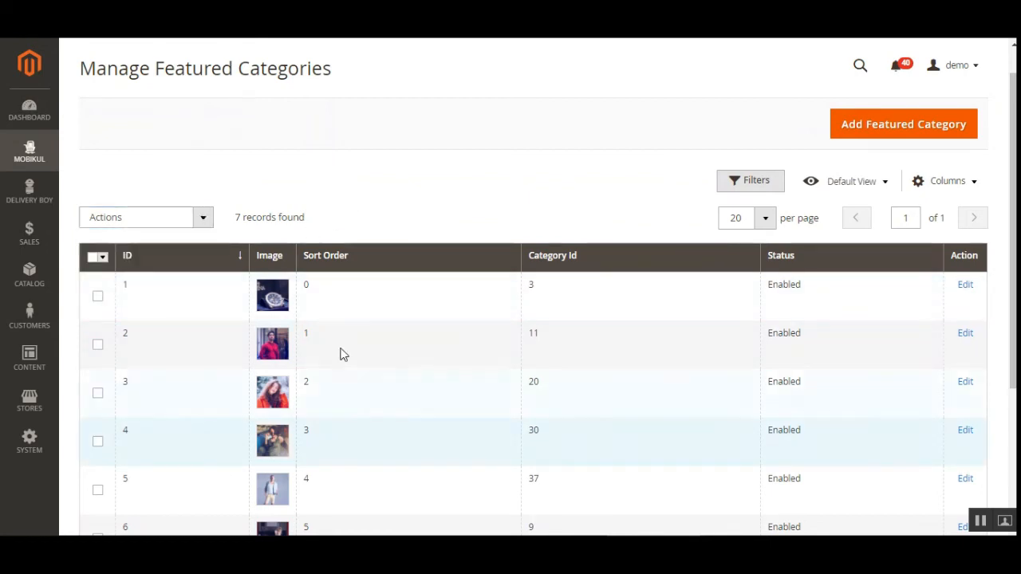
Start a new featured category, enter the empty Sort Order field, and select a Store 1 view instead of All Store Views.
left_click(896, 133)
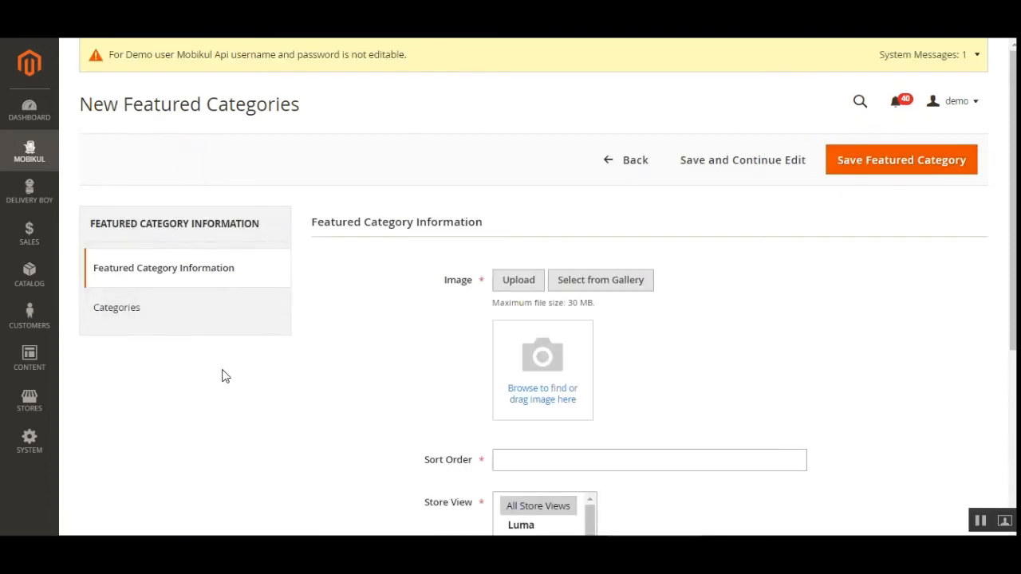
scroll(558, 343, "down", 2)
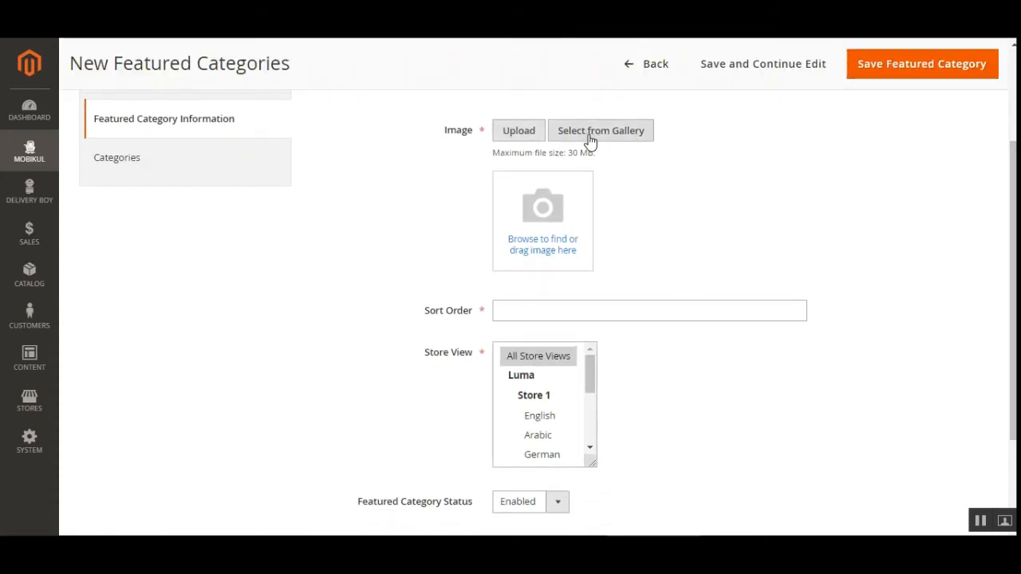
left_click(540, 309)
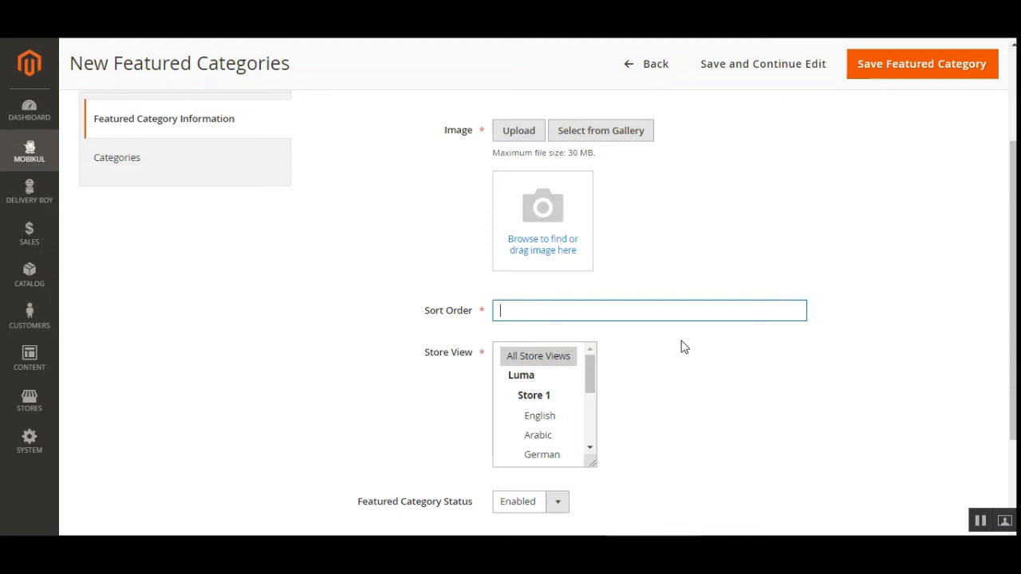
left_click(556, 425)
left_click_drag(1013, 362, 1012, 335)
Examine the Root category tree for the new featured category, and return to the featured categories list without saving.
left_click(137, 214)
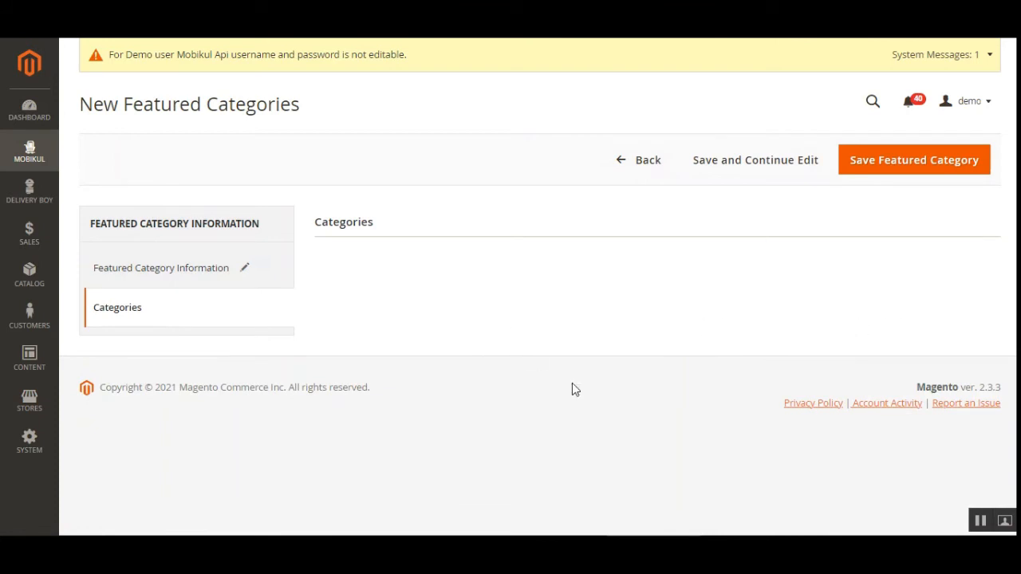
left_click(191, 278)
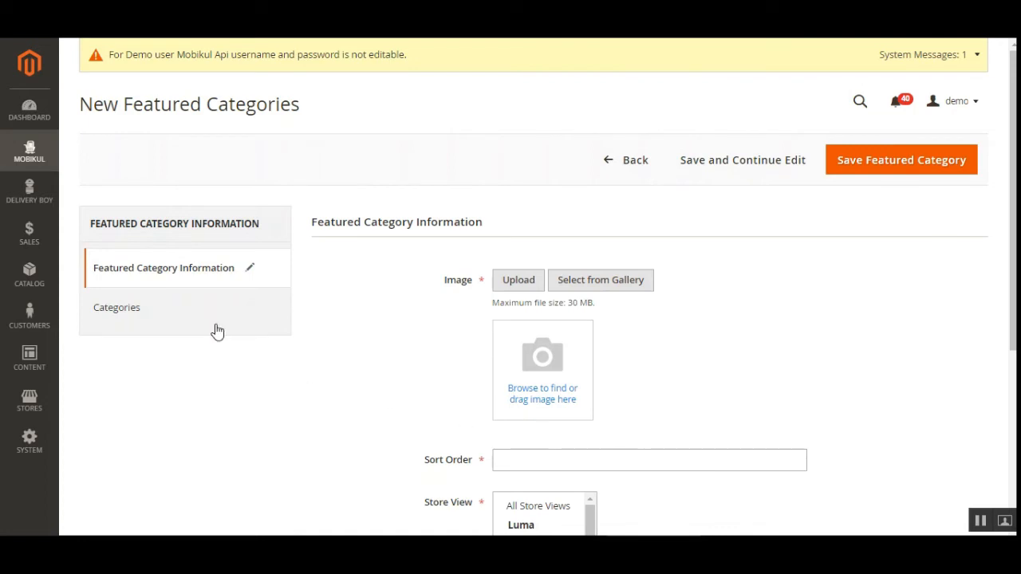
left_click(175, 307)
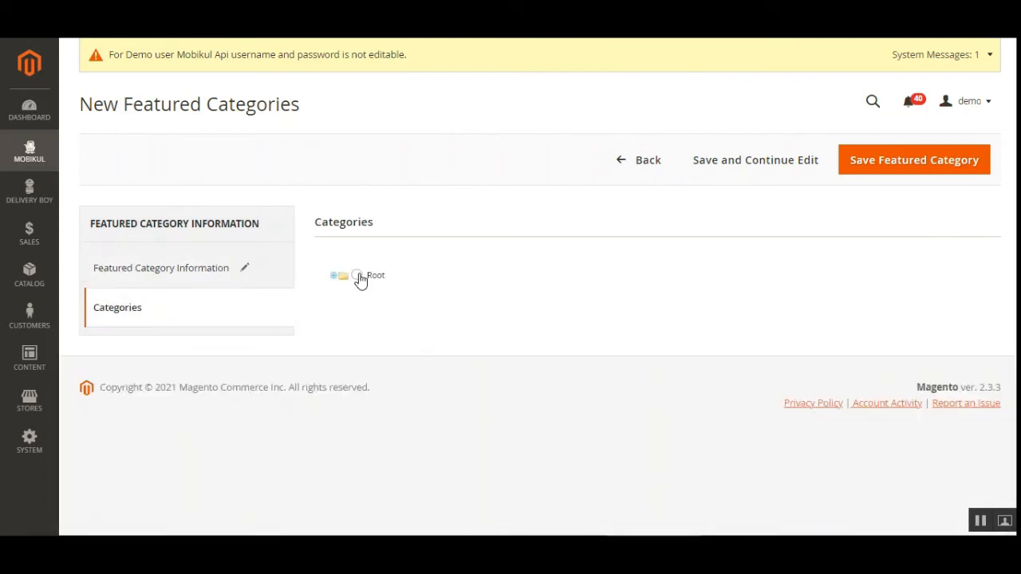
left_click(332, 276)
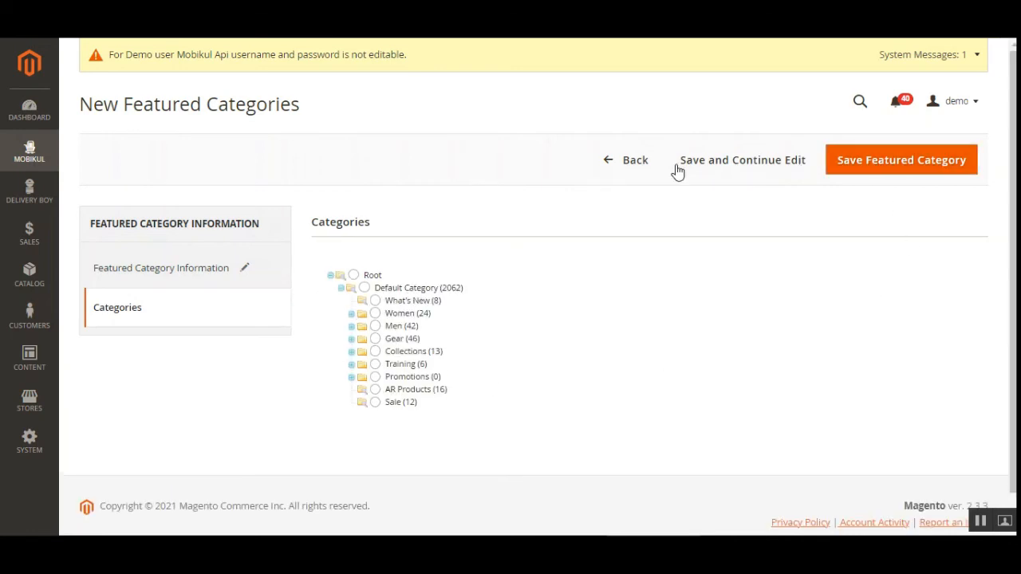
left_click(609, 163)
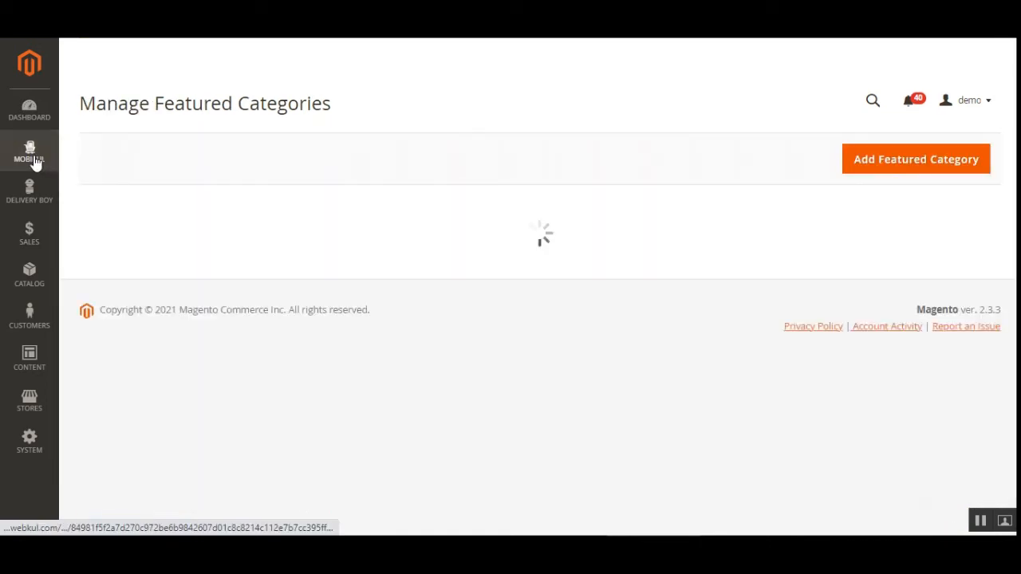
Open Mobikul's Manage Category's Banners and Icons page and check which bulk actions it offers.
left_click(32, 157)
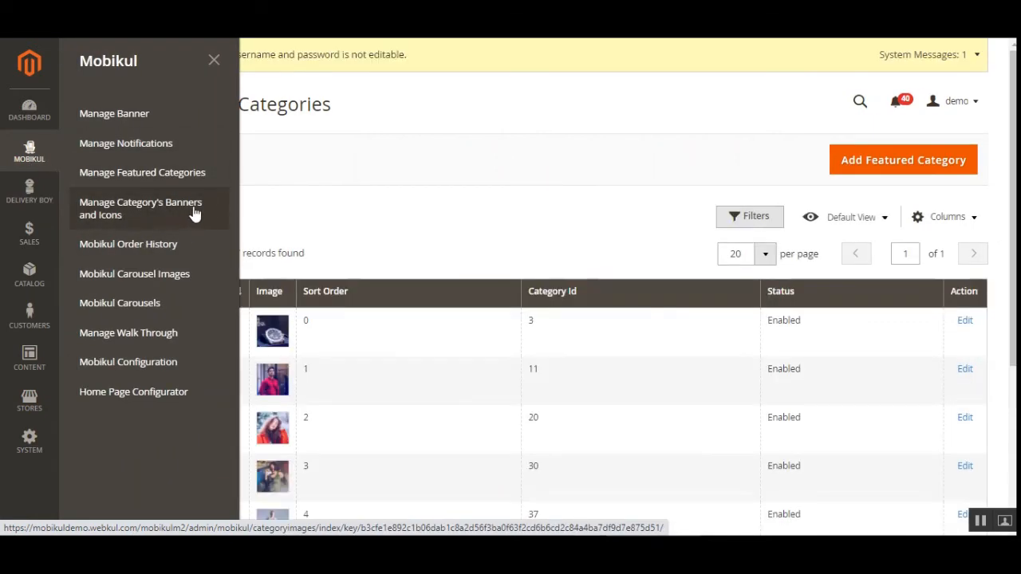
left_click(184, 214)
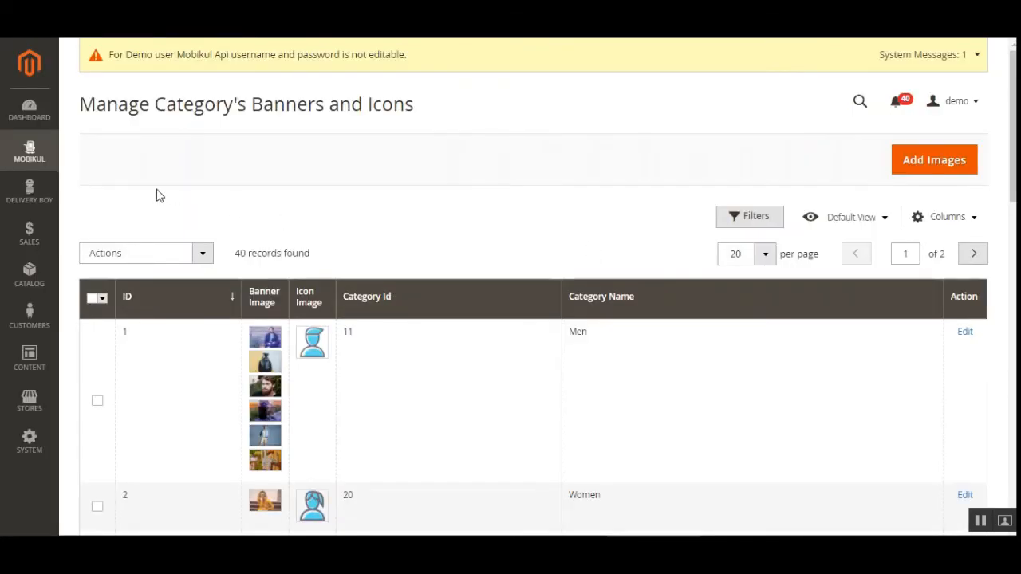
left_click(24, 163)
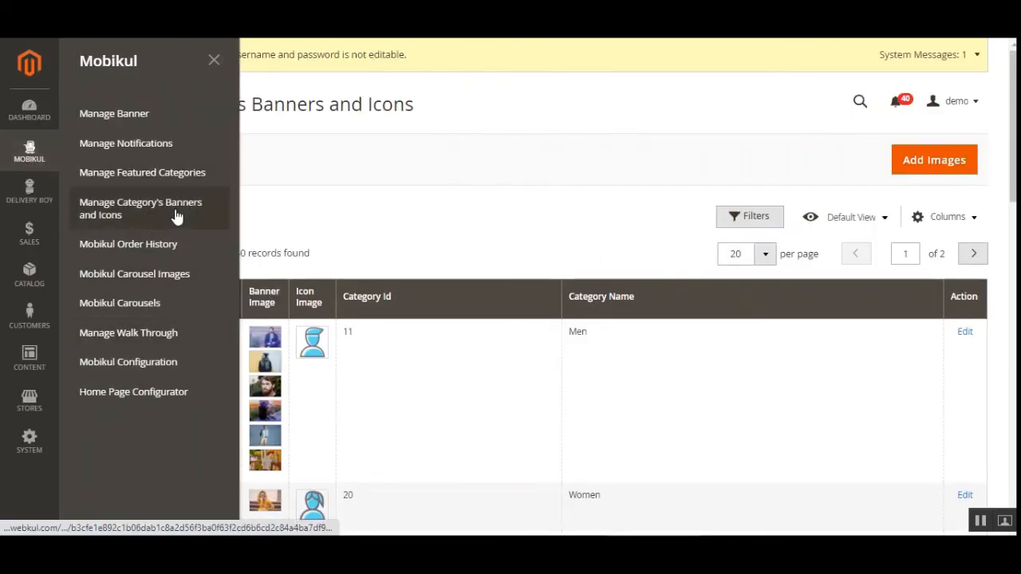
left_click(410, 189)
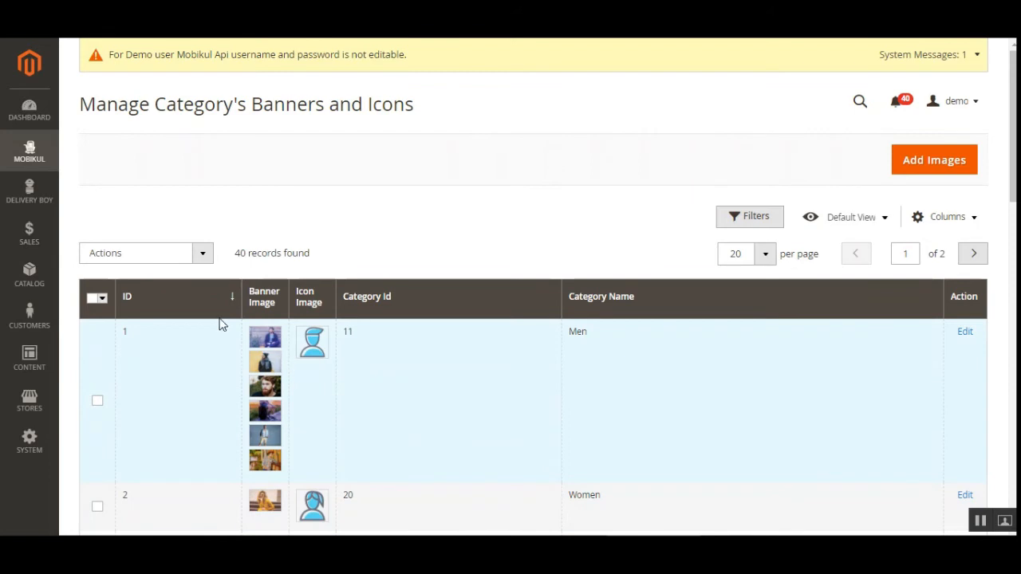
left_click(210, 256)
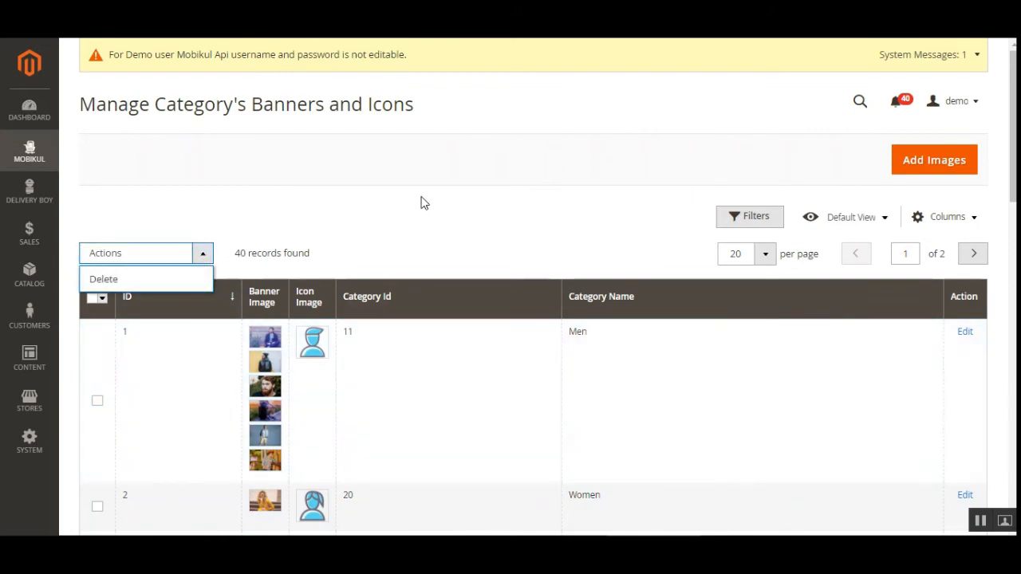
left_click(422, 205)
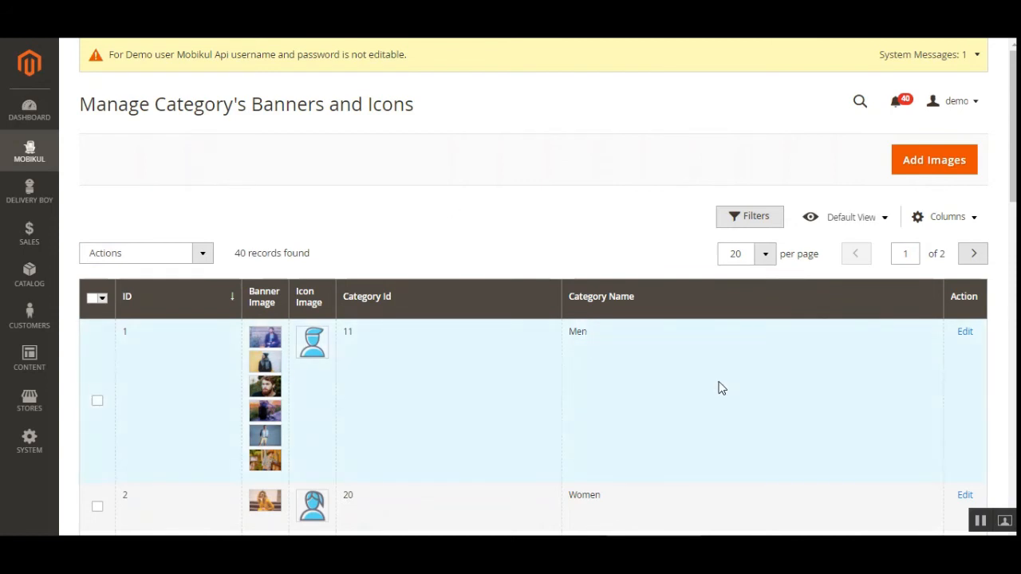
Open the Men category's image entry for editing and review its icon, store view, category assignment and banner images.
left_click(964, 338)
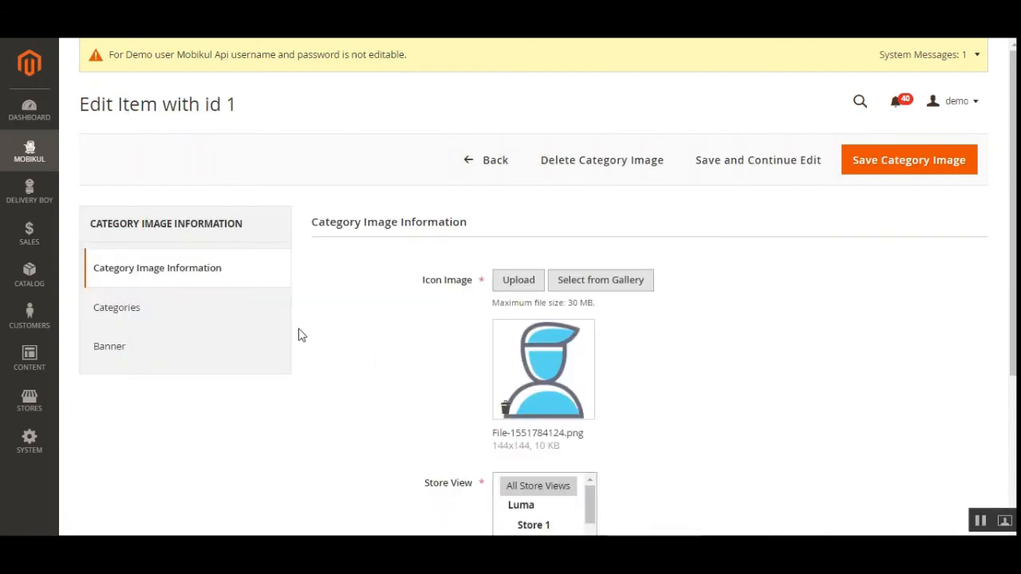
scroll(636, 320, "down", 2)
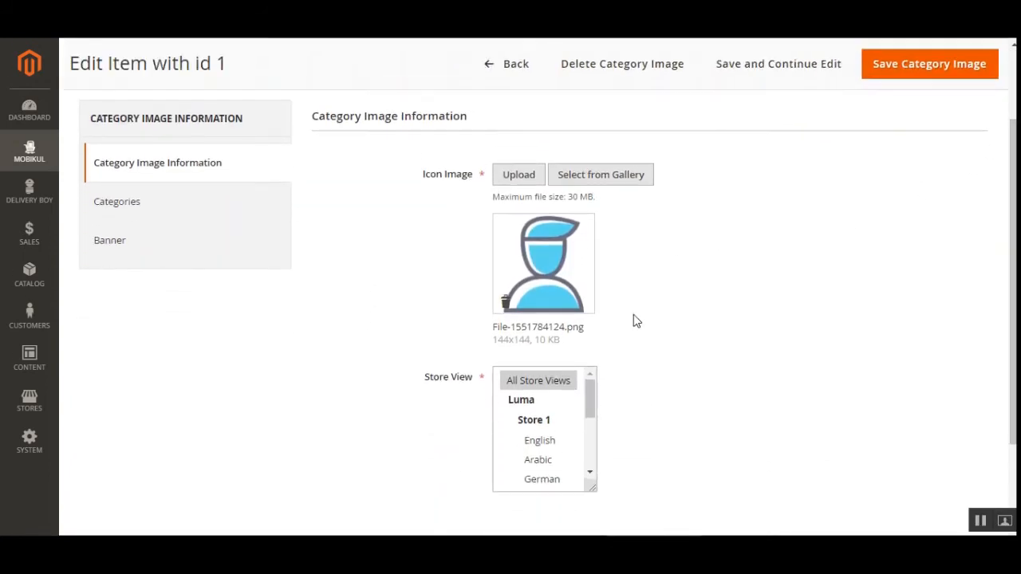
mouse_move(1012, 319)
left_mouse_down()
mouse_move(1012, 383)
mouse_move(1012, 313)
left_mouse_up()
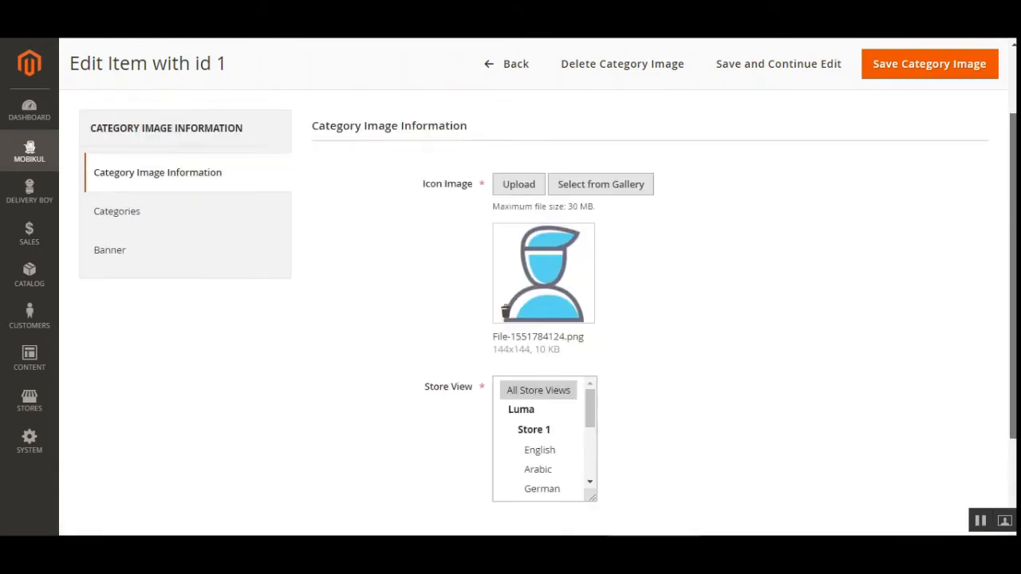
left_click(157, 274)
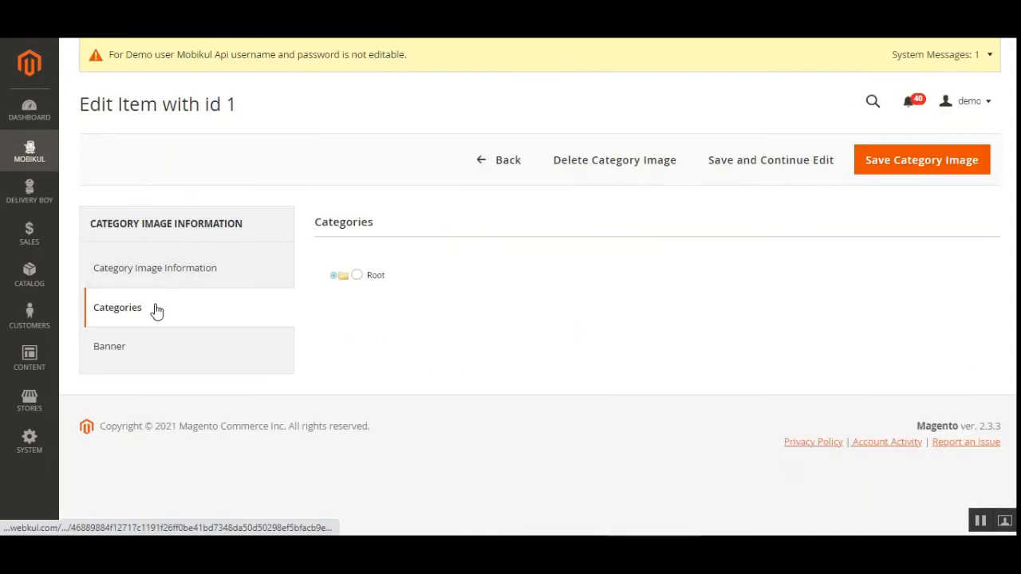
left_click(334, 276)
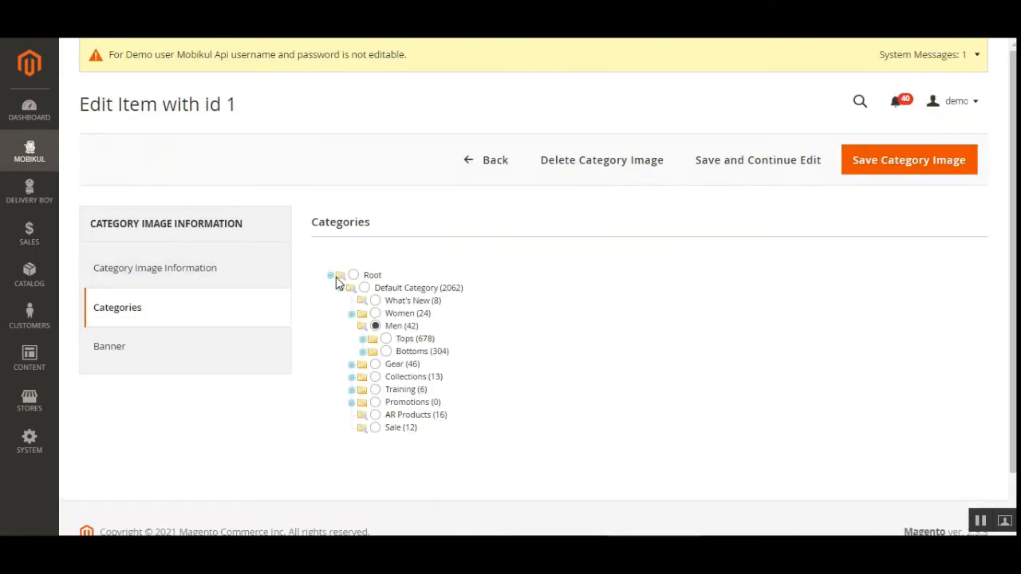
left_click(132, 353)
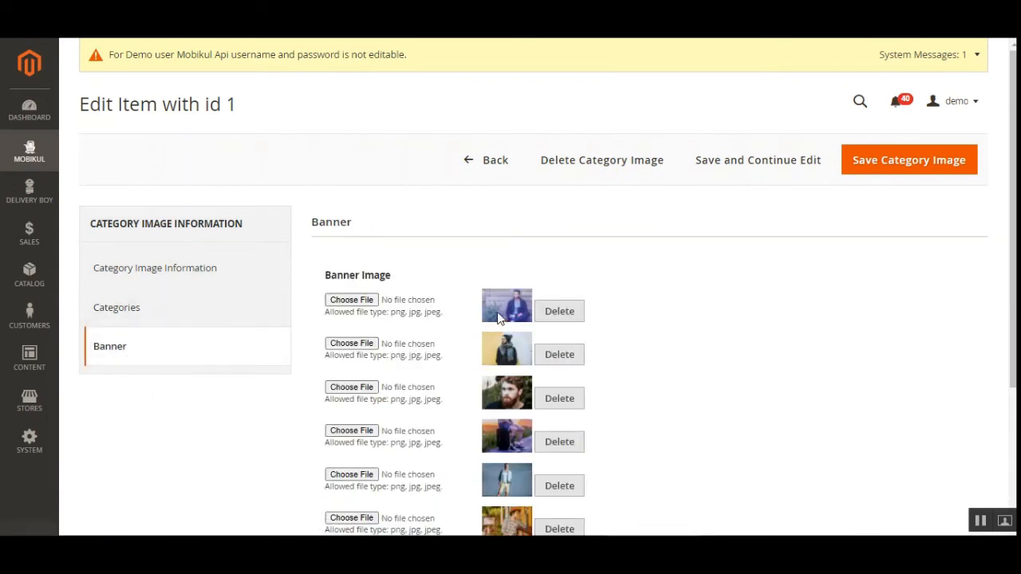
Go through the Men entry's Categories and Category Image Information sections again, and return to its banner images.
left_click(158, 314)
left_click(185, 275)
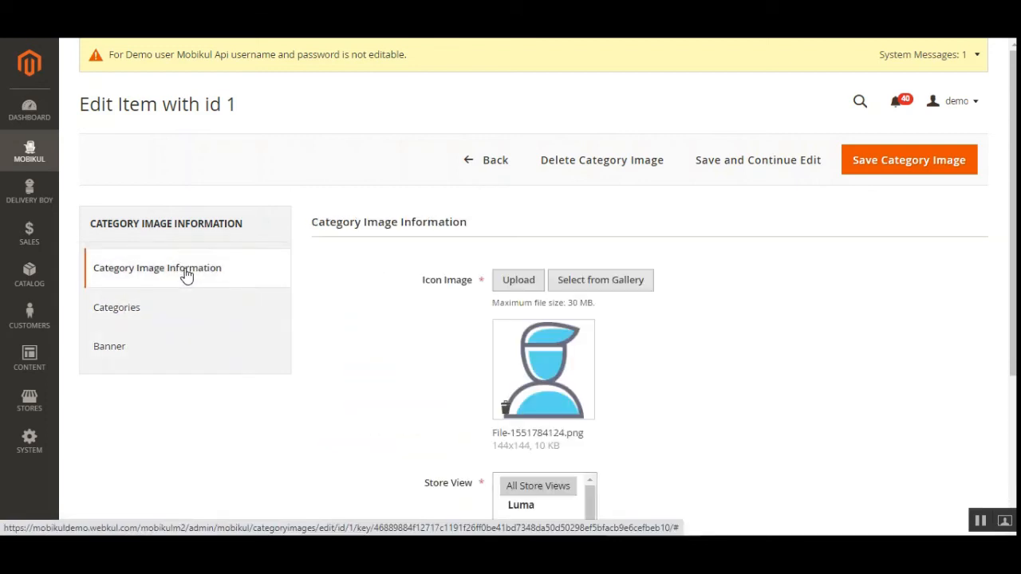
left_click(152, 321)
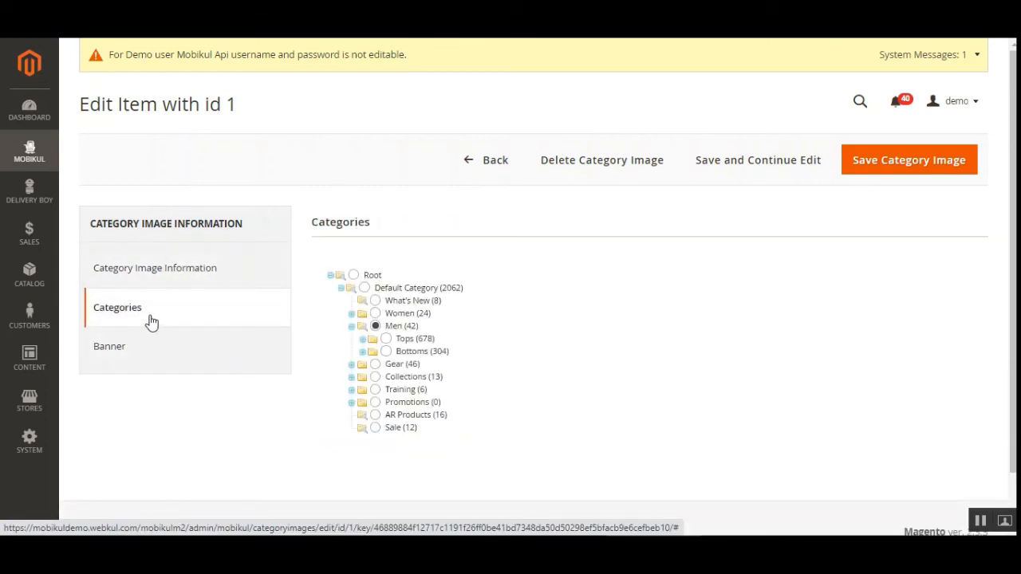
left_click(128, 355)
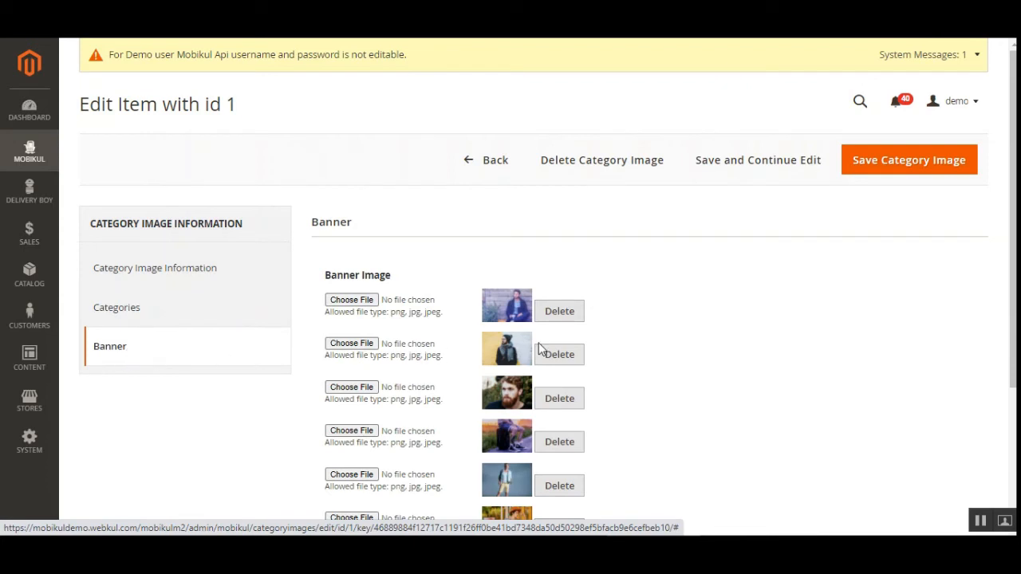
Add an empty banner image row to the Men entry, and delete that row and the last existing banner image.
scroll(1007, 252, "down", 3)
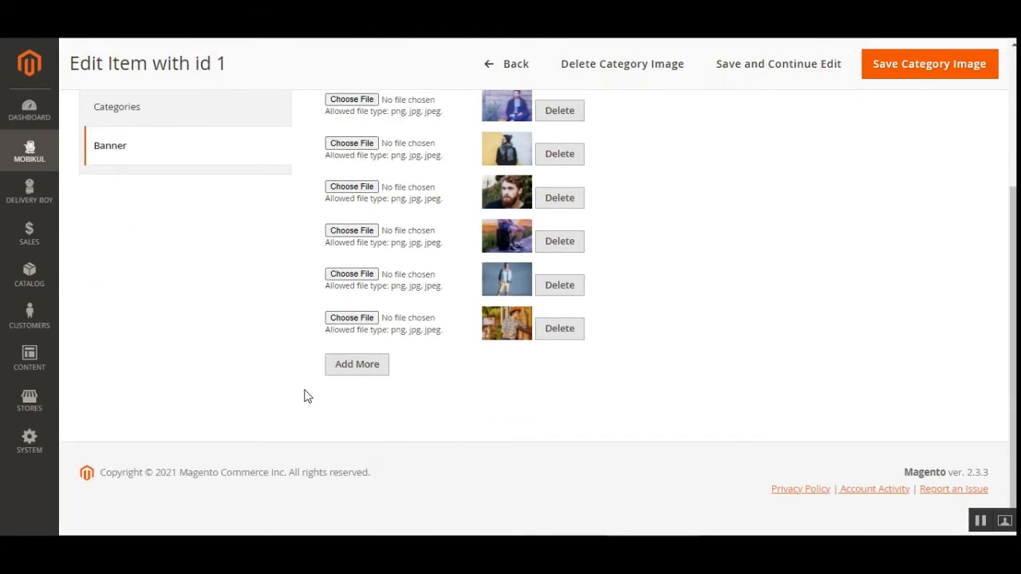
left_click(359, 367)
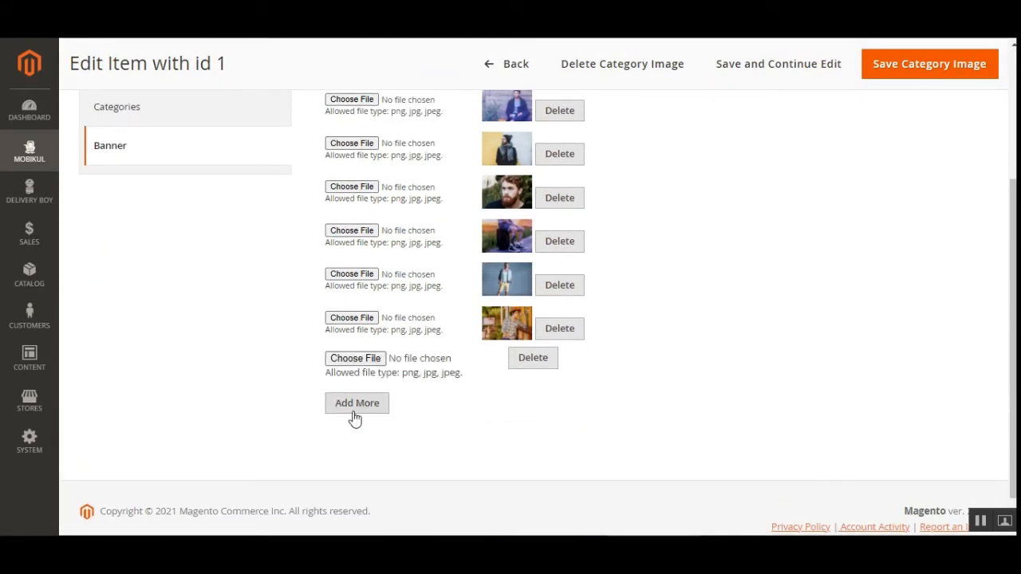
left_click(539, 365)
left_click(571, 334)
scroll(570, 389, "up", 2)
scroll(581, 402, "down", 1)
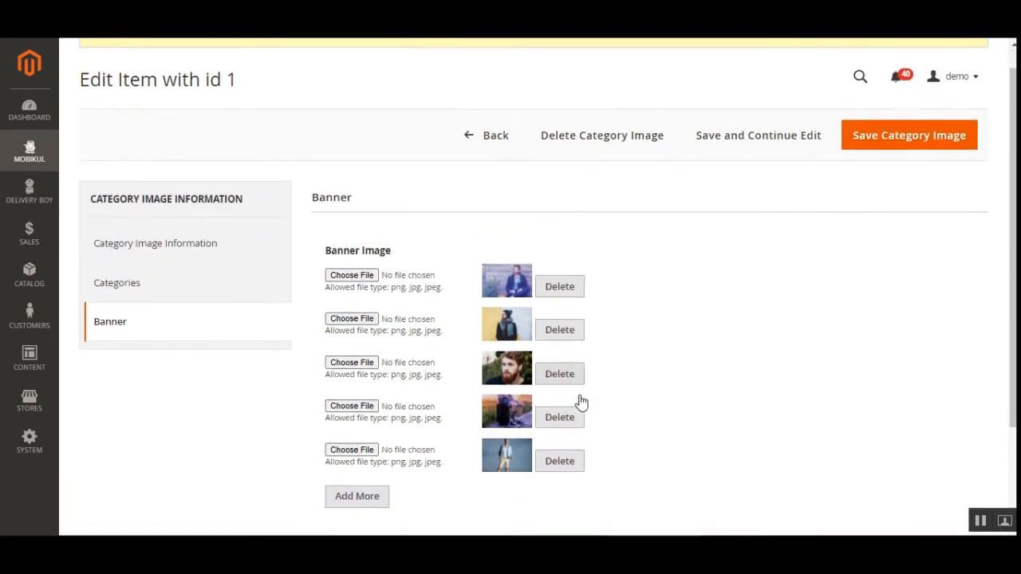
Open the Mobikul Order History page and look through its list of orders.
left_click(32, 150)
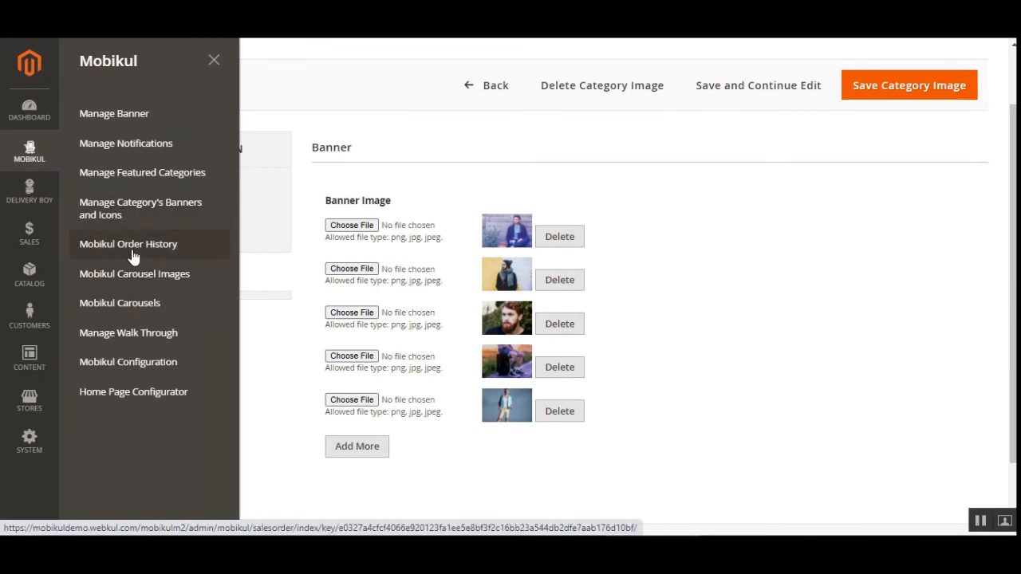
left_click(172, 255)
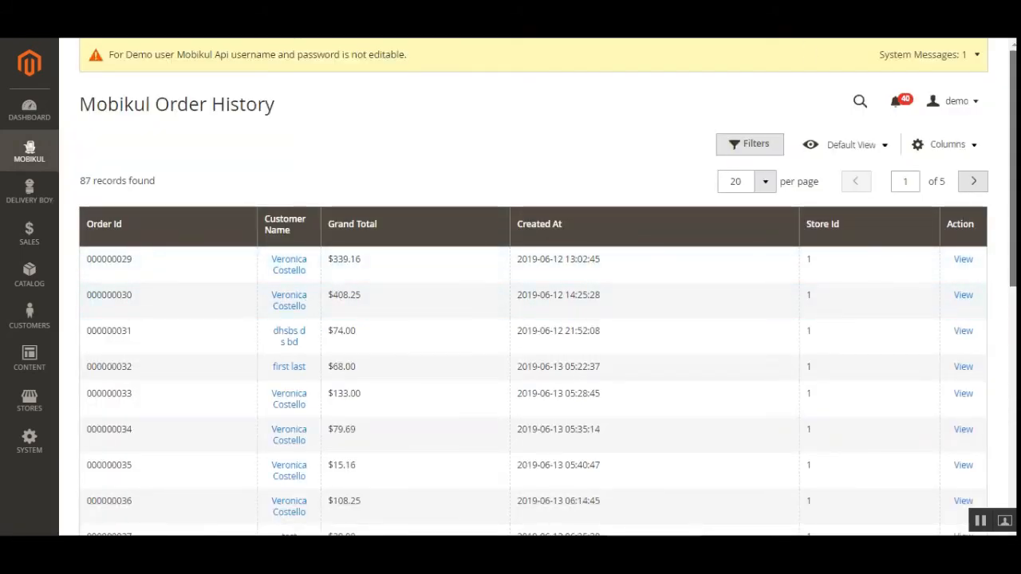
left_click_drag(1014, 166, 1014, 329)
scroll(298, 209, "up", 5)
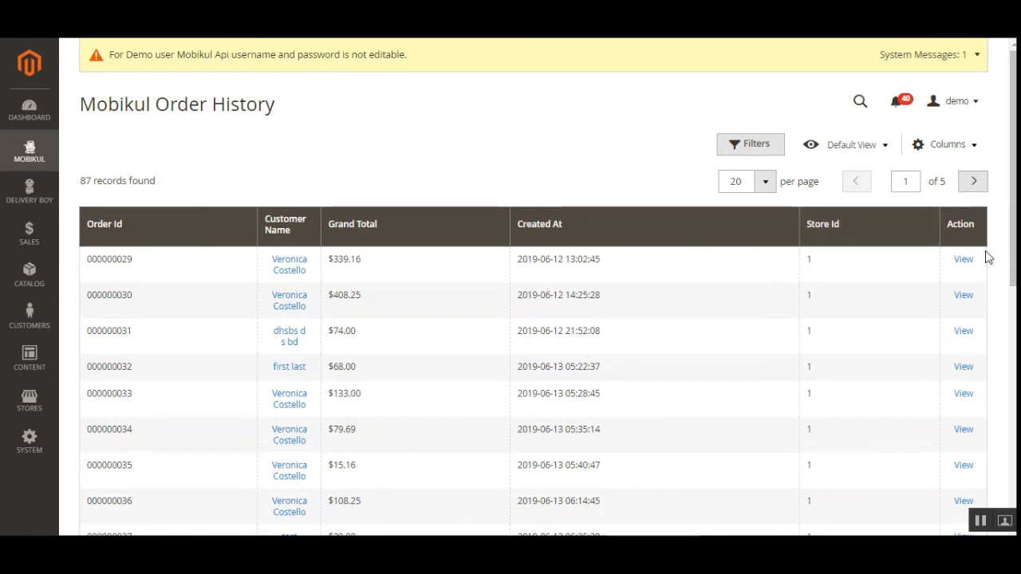
View the first order in the history and review its account information, ordered items and order totals.
left_click(964, 263)
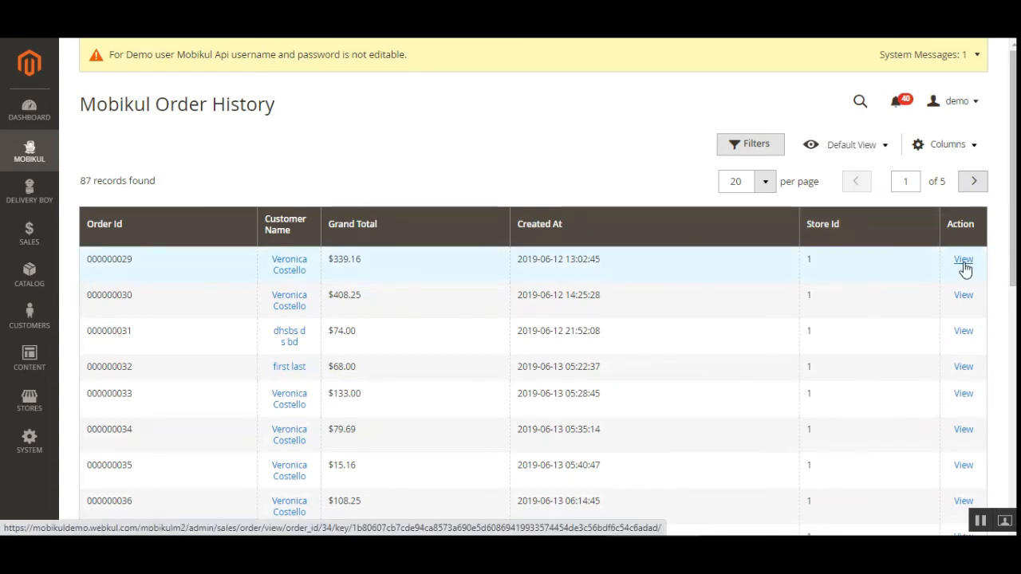
left_click(965, 265)
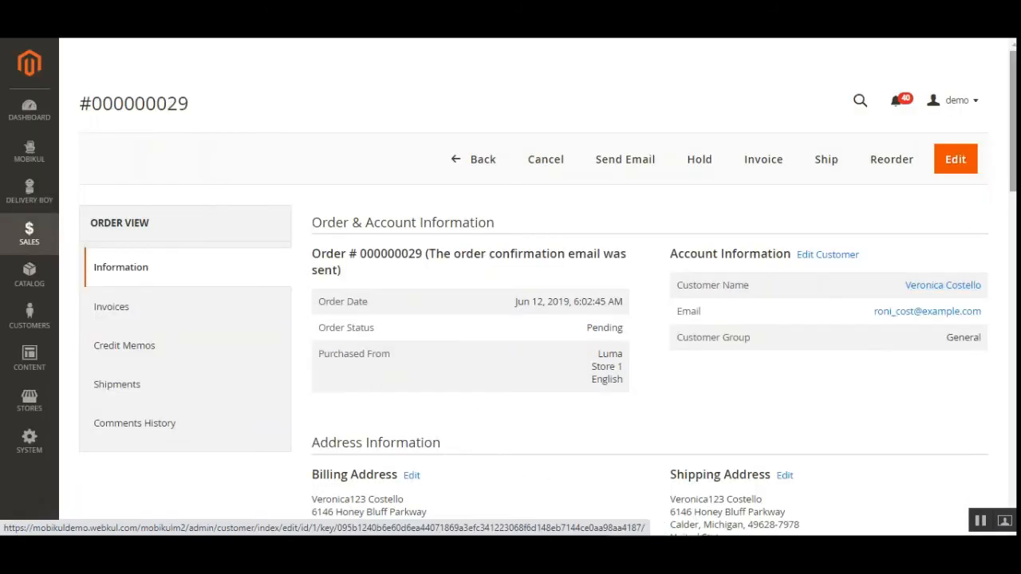
scroll(941, 287, "down", 8)
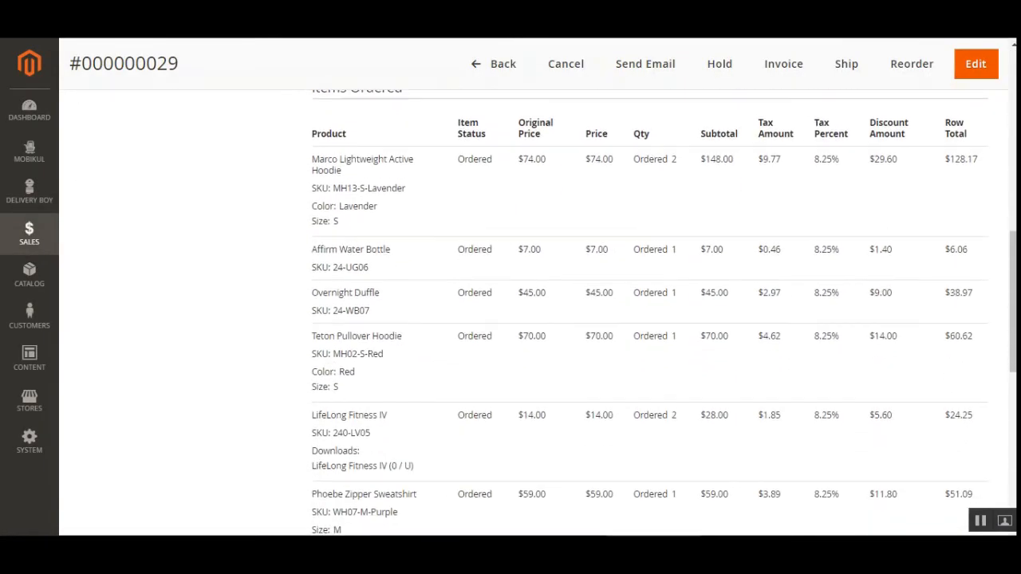
scroll(650, 312, "down", 5)
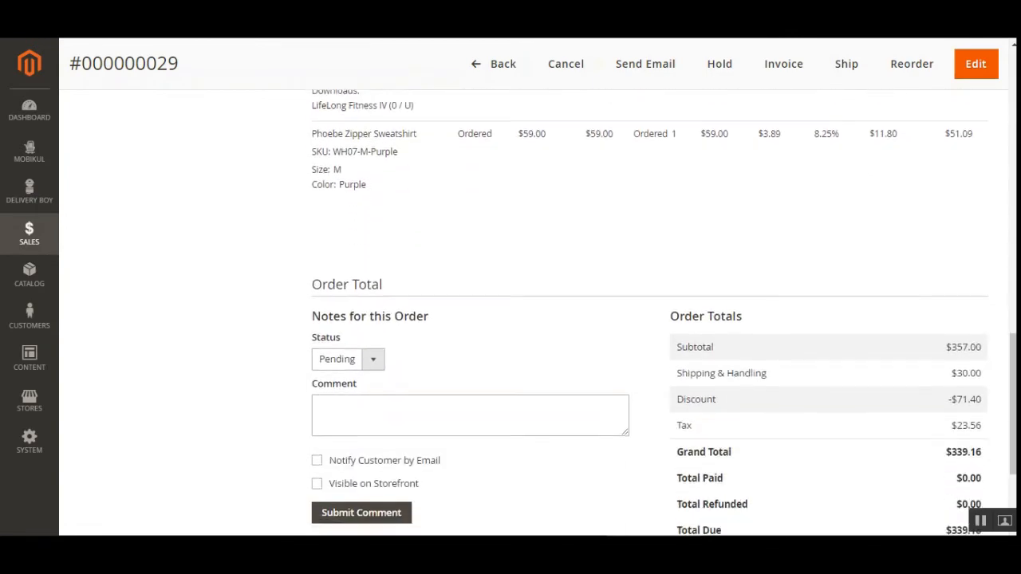
scroll(649, 312, "up", 10)
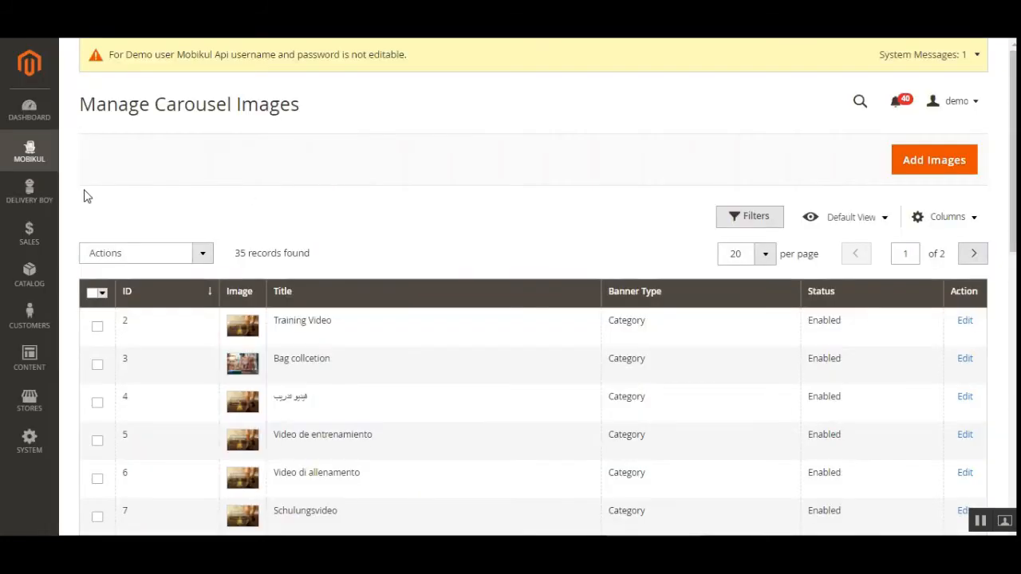
Check which bulk actions the Manage Carousel Images page offers.
left_click(32, 155)
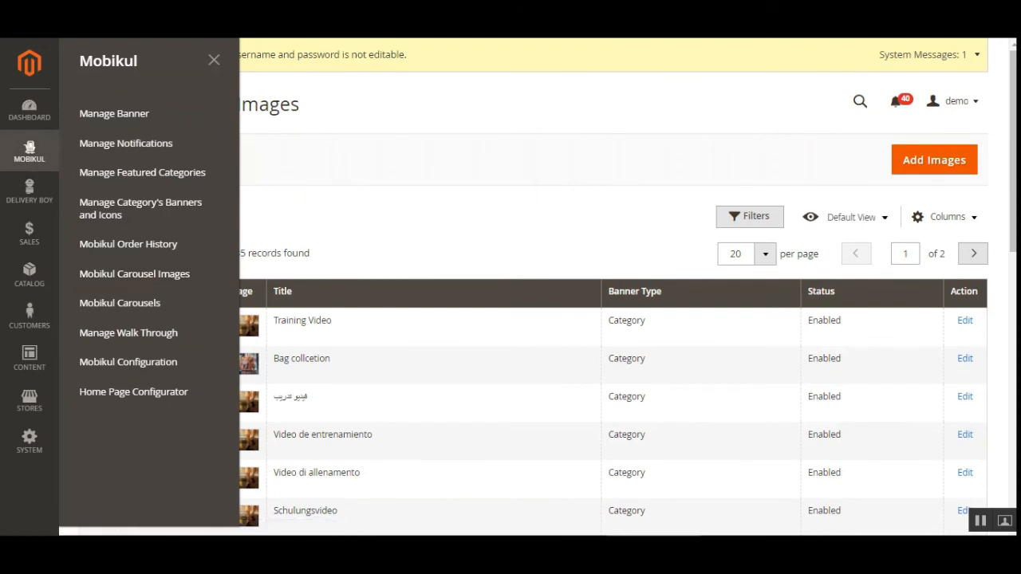
left_click(424, 219)
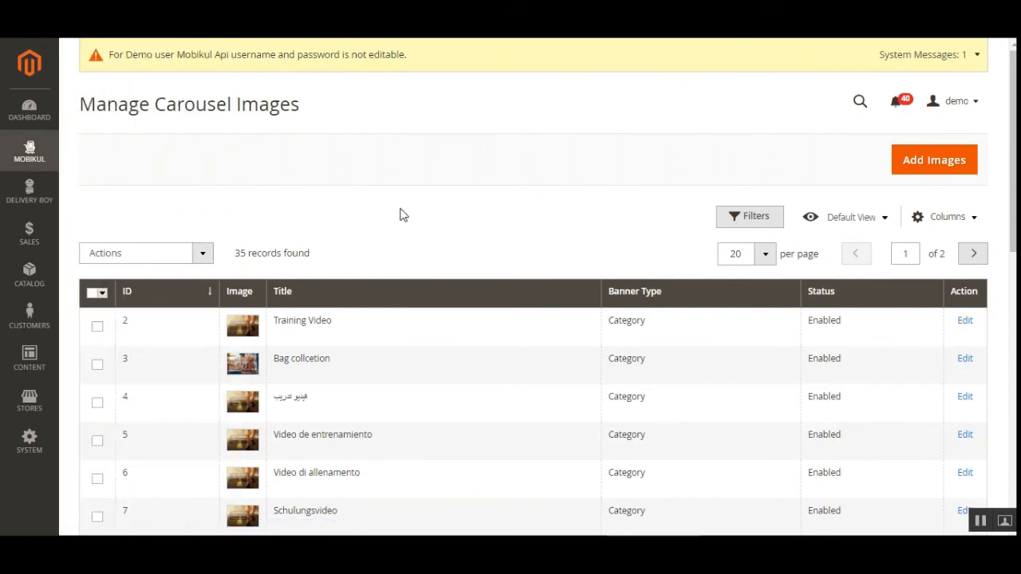
left_click(204, 256)
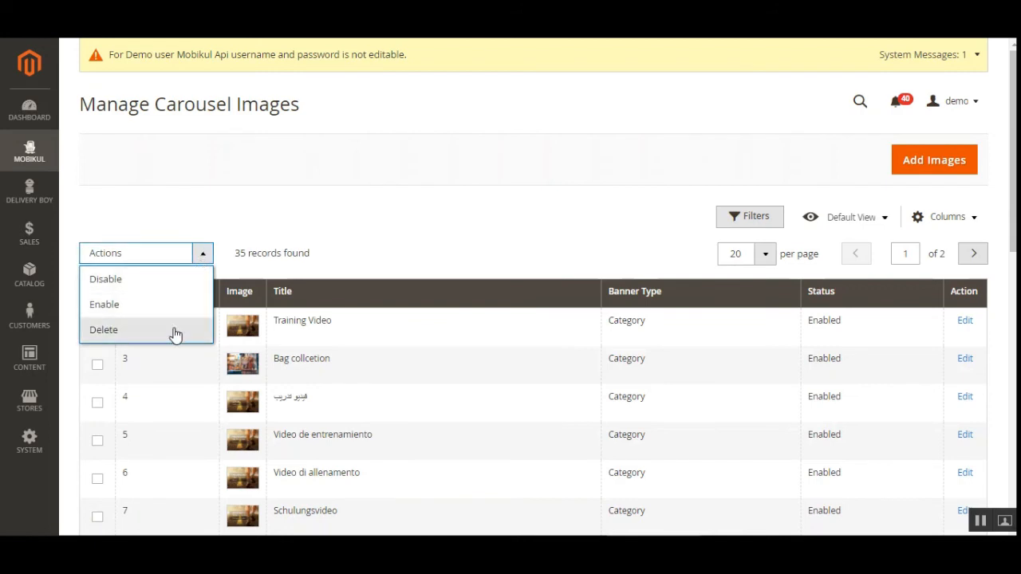
left_click(401, 246)
Try selecting the Training Video image alone, check the mass selection options, and select all carousel images on the page.
left_click(97, 328)
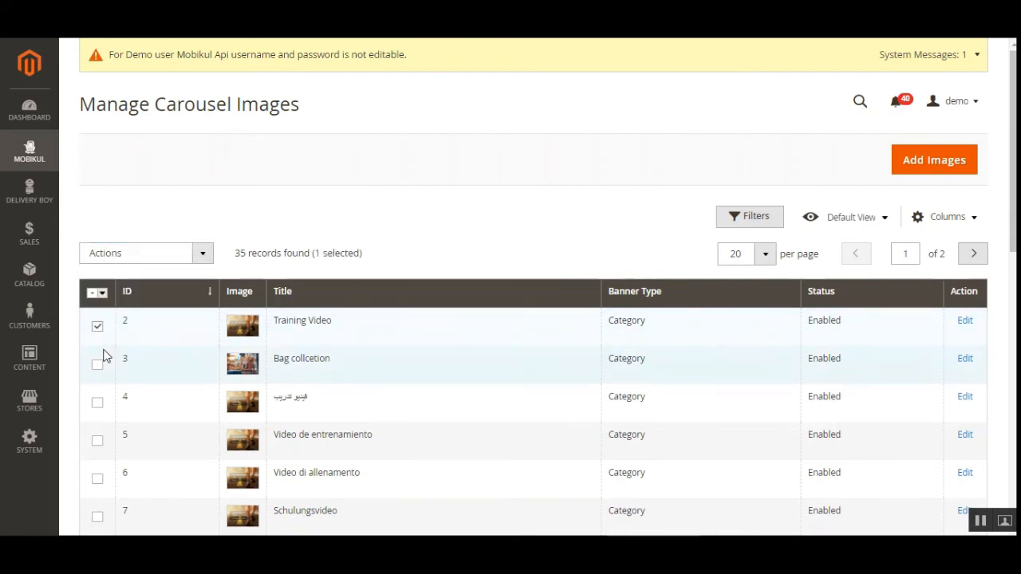
left_click(97, 326)
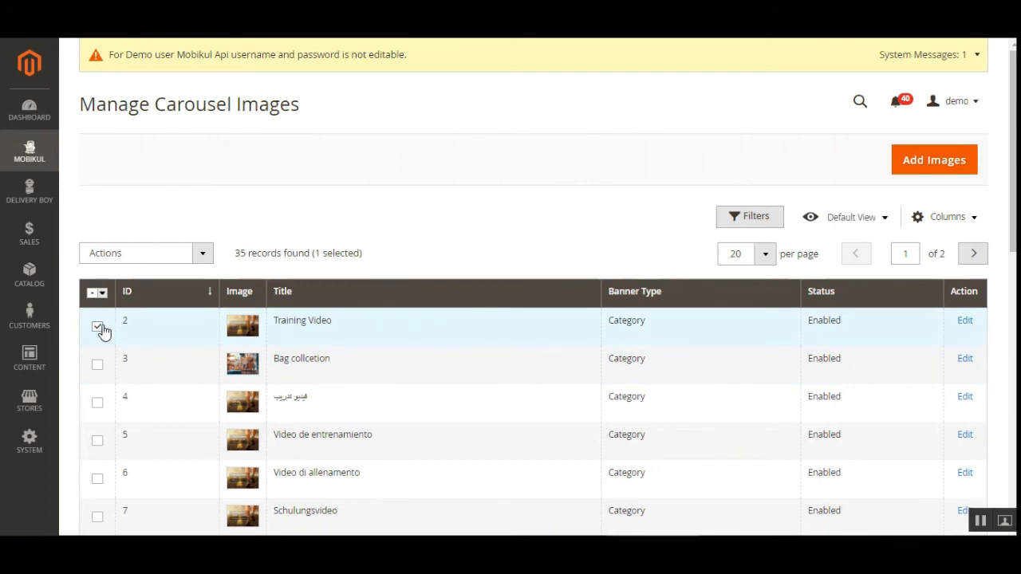
left_click(93, 292)
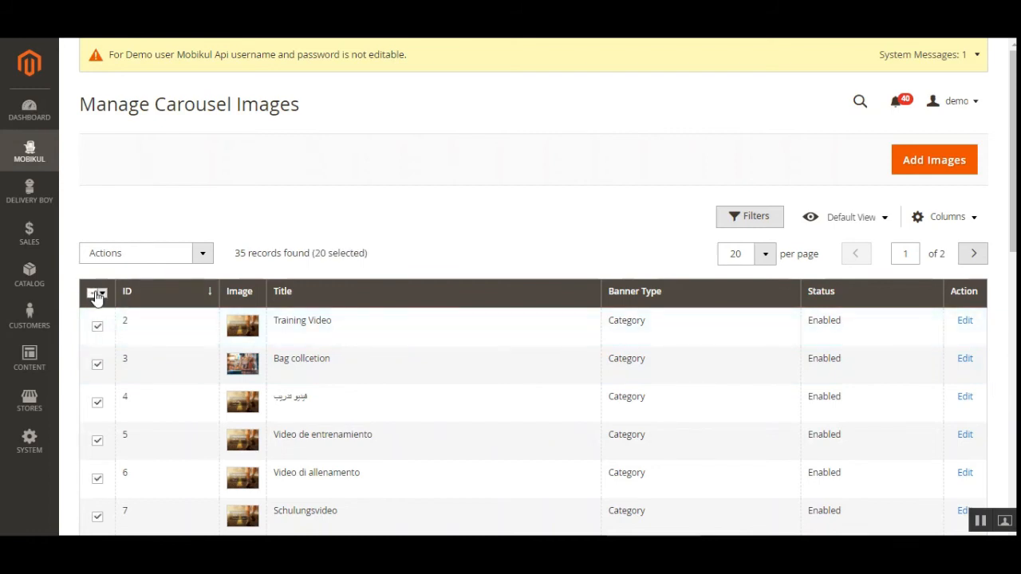
left_click(93, 292)
left_click(102, 293)
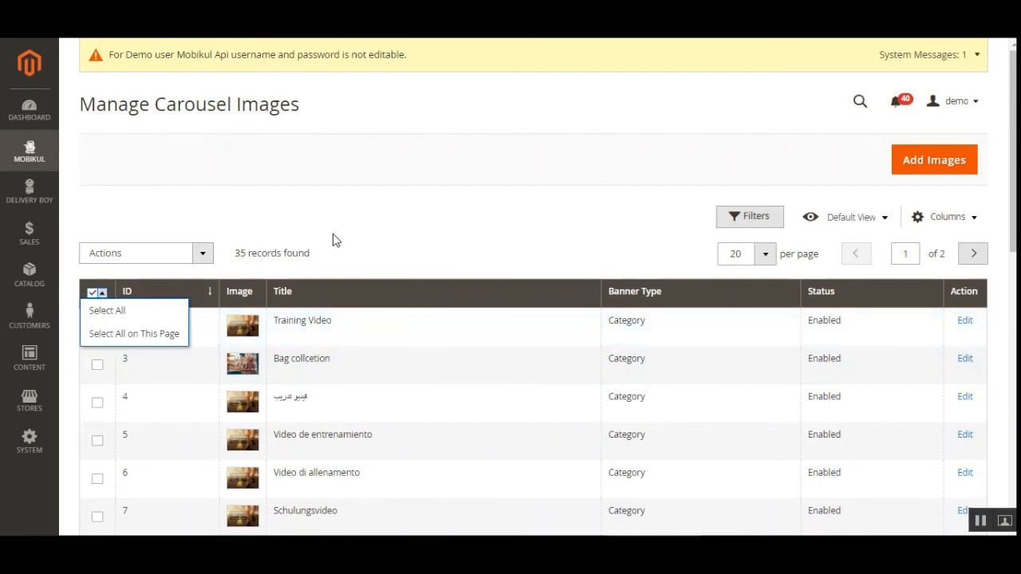
left_click(92, 292)
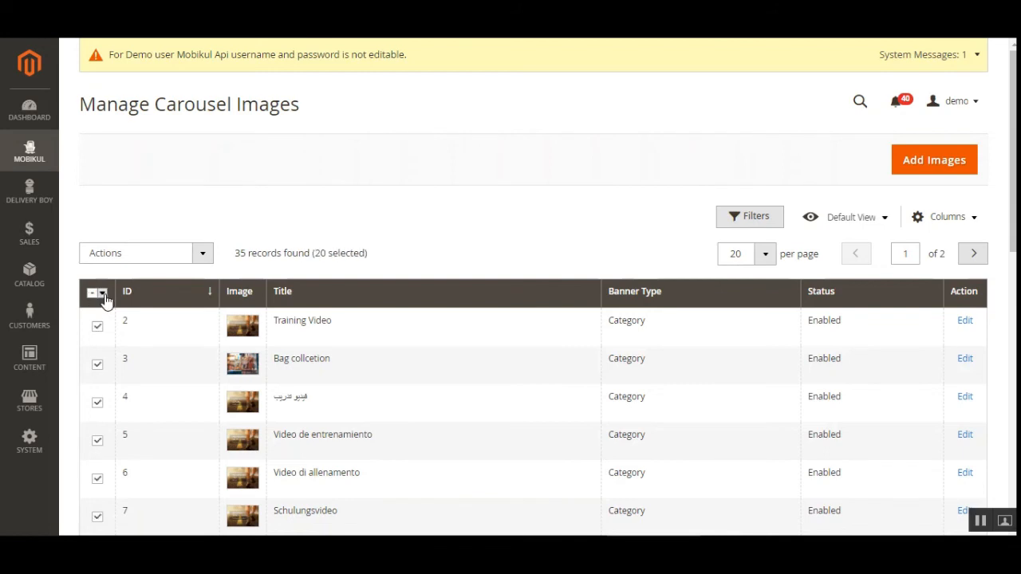
Check the bulk actions for the selected carousel images and the filter fields of the list.
left_click(151, 255)
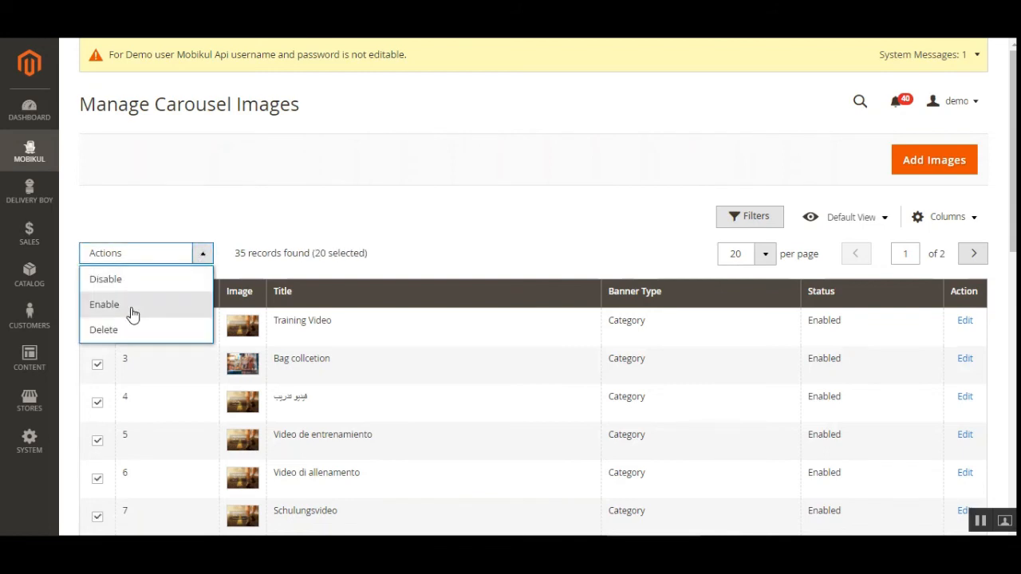
left_click(516, 253)
left_click(749, 218)
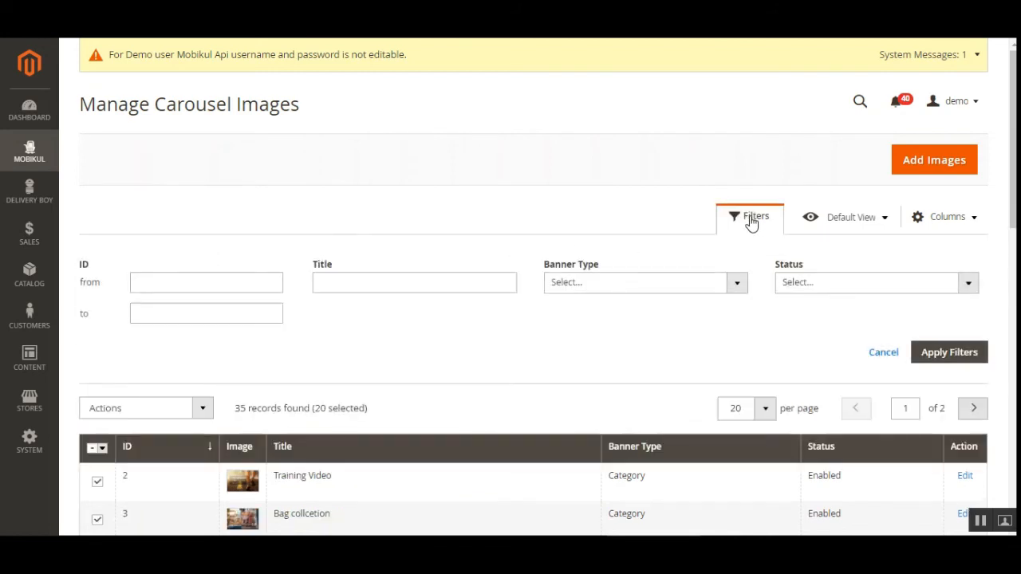
left_click(750, 220)
Open a new carousel image form and review its image type, Product/Category Id and status options.
left_click(936, 169)
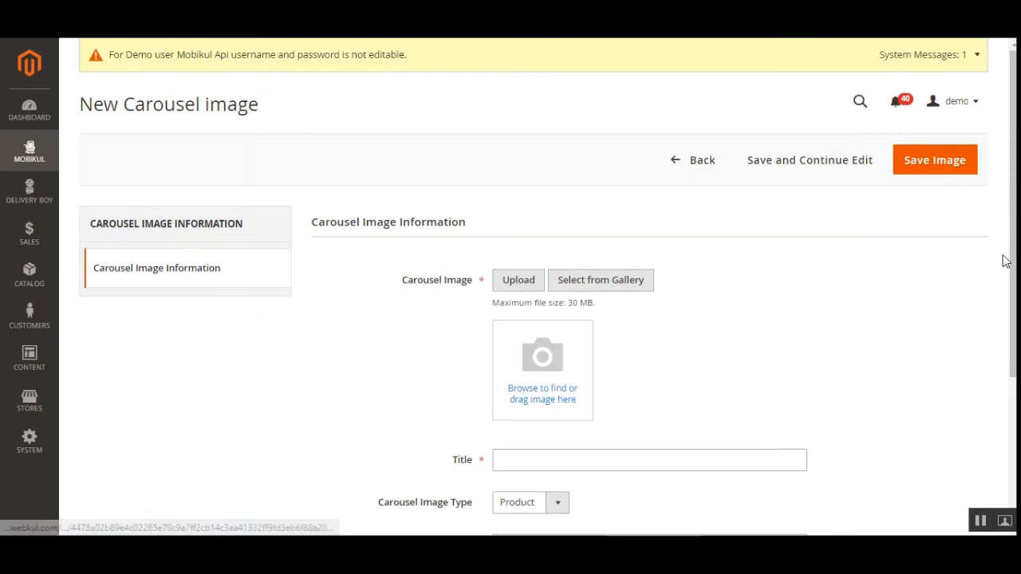
left_click_drag(1013, 259, 1012, 374)
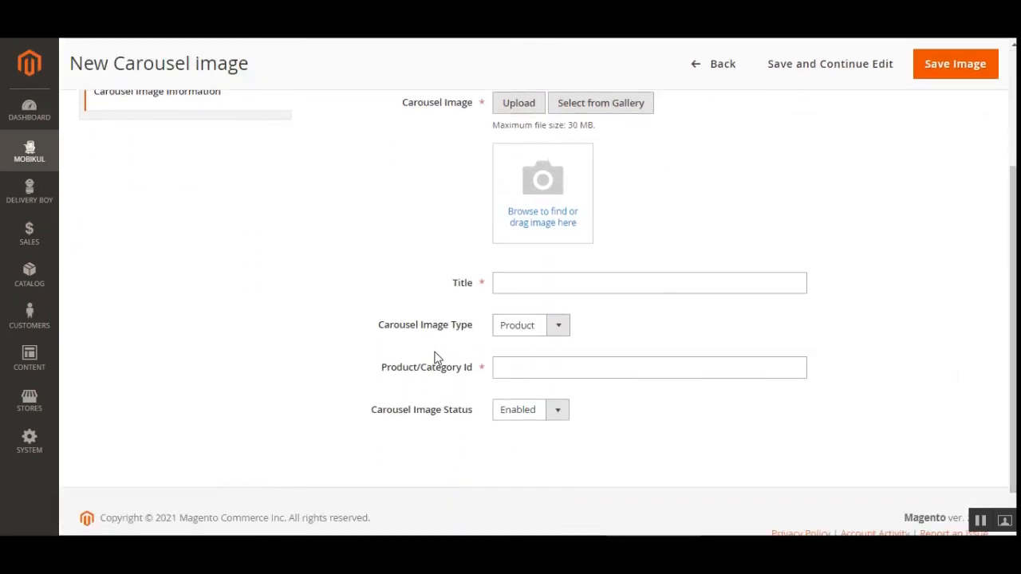
left_click(548, 335)
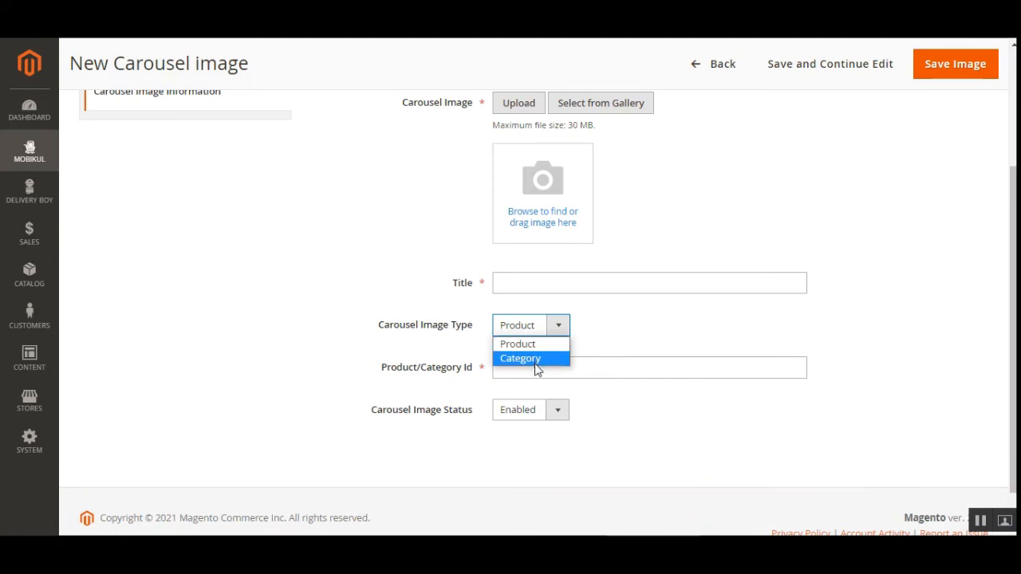
left_click(397, 386)
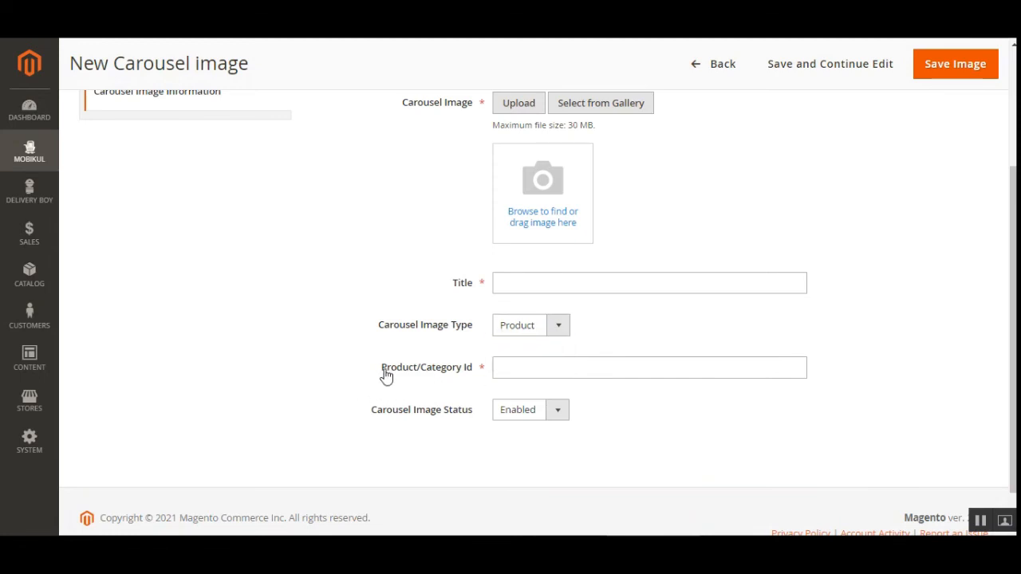
left_click_drag(386, 375, 470, 397)
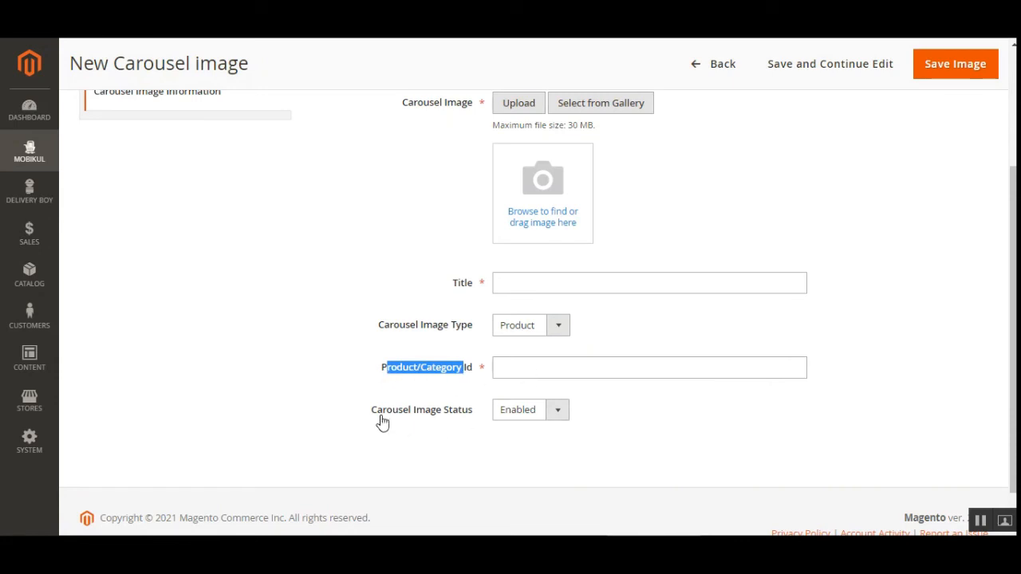
left_click_drag(382, 423, 484, 447)
left_click(536, 422)
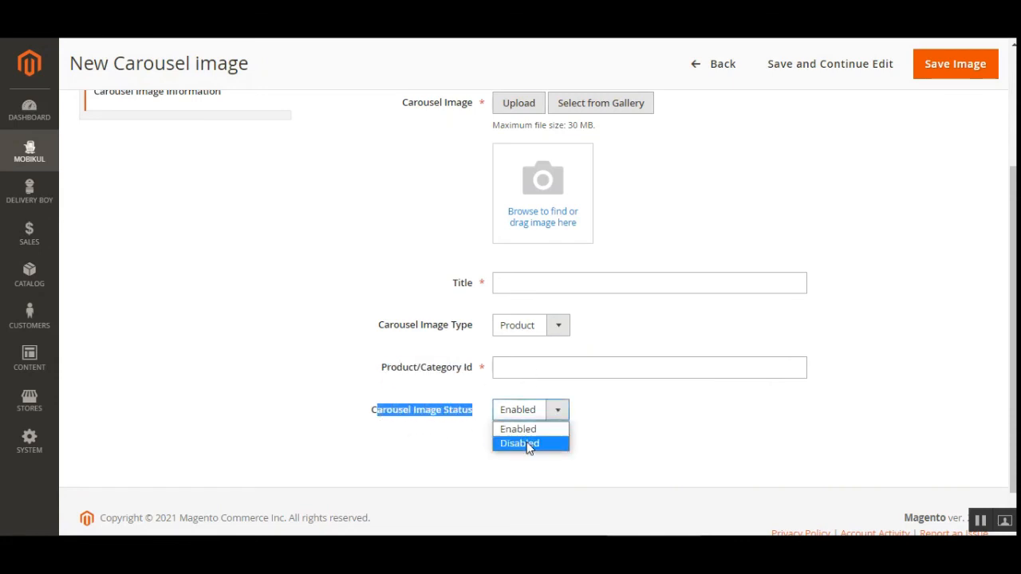
left_click(523, 427)
scroll(539, 319, "up", 3)
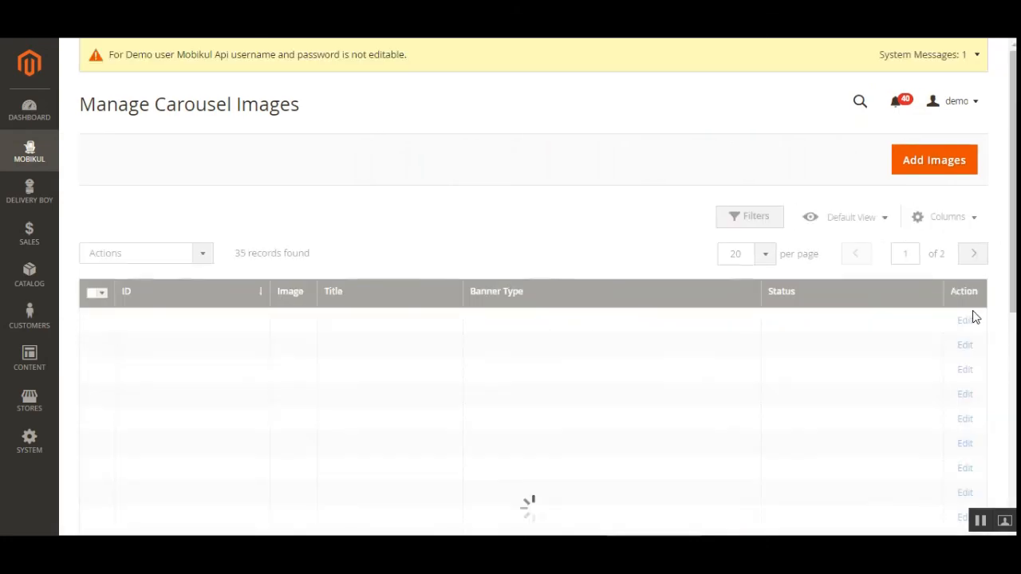
Open the Training Video carousel image for editing and review its image, title, type, category ID and status.
left_click(965, 323)
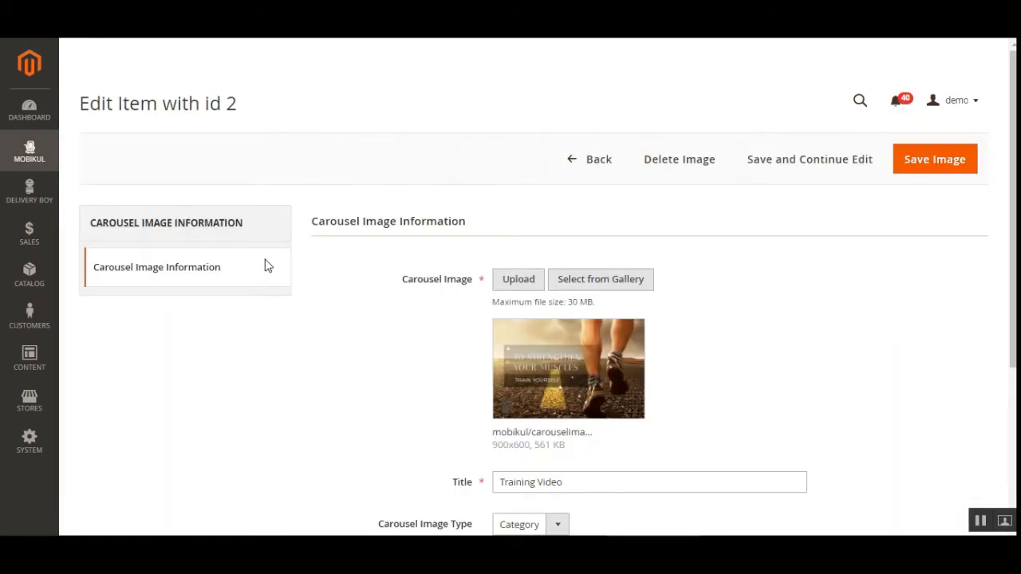
scroll(875, 394, "down", 5)
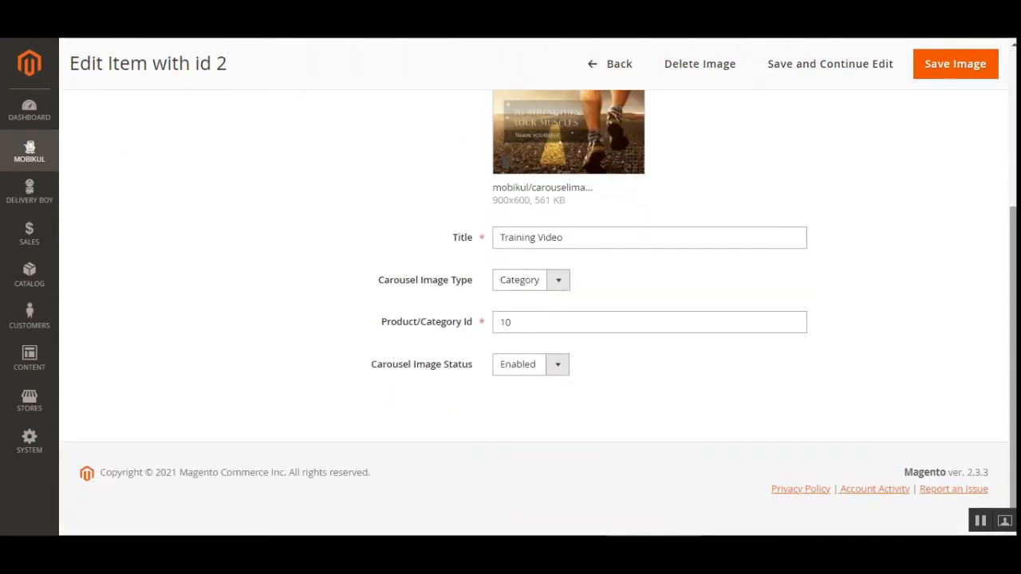
scroll(556, 391, "up", 2)
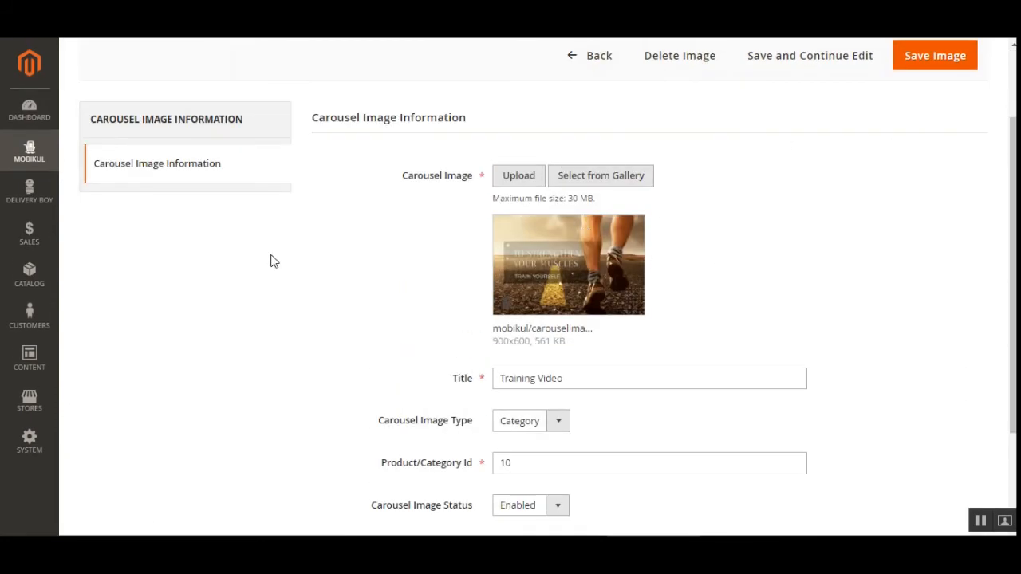
Open the Mobikul Carousels page and check which bulk actions it offers.
left_click(30, 165)
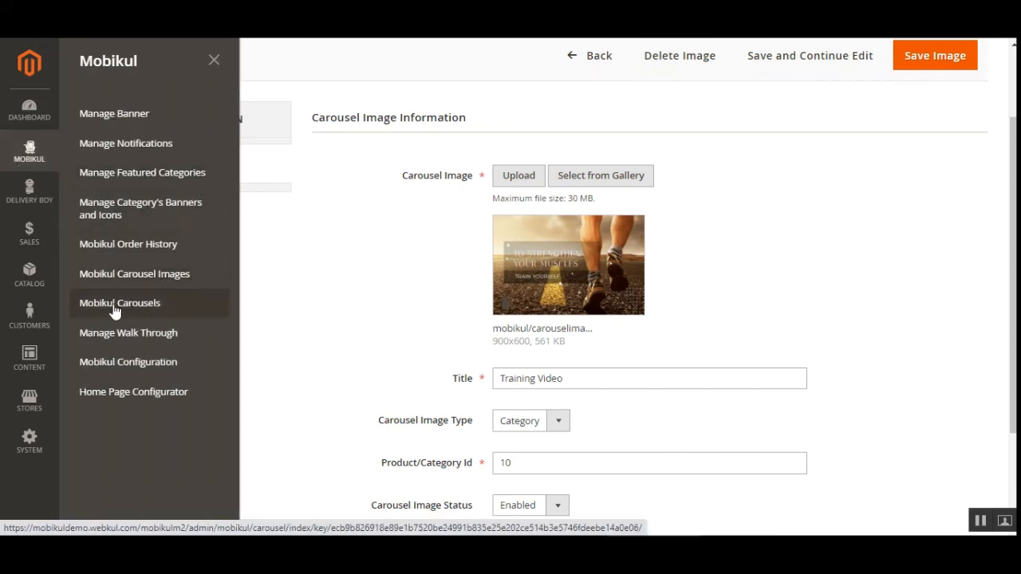
left_click(163, 308)
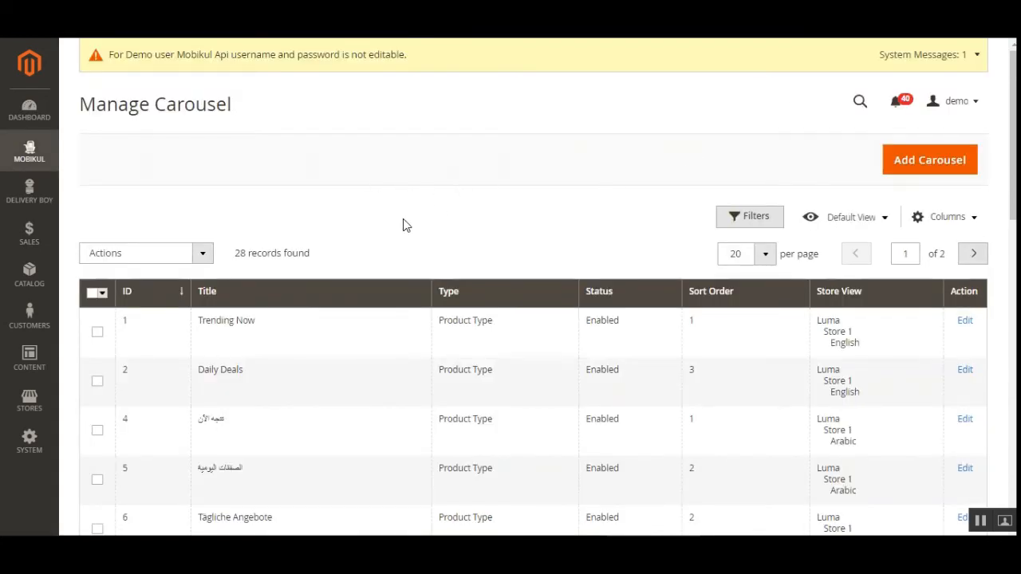
left_click(204, 254)
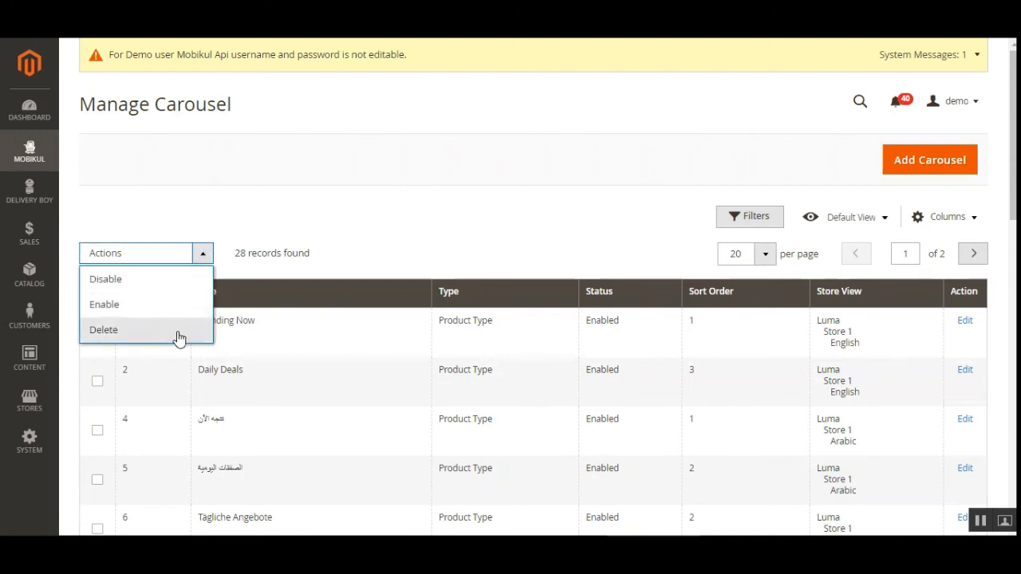
left_click(453, 252)
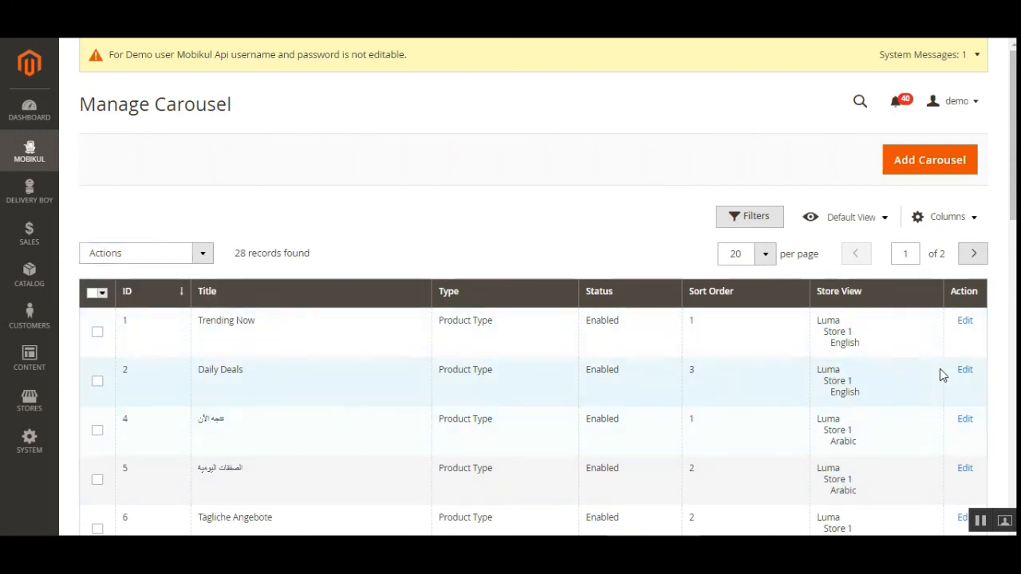
Open the Trending Now carousel for editing and review its title, carousel type, background, sort order, store view and status options.
left_click(966, 322)
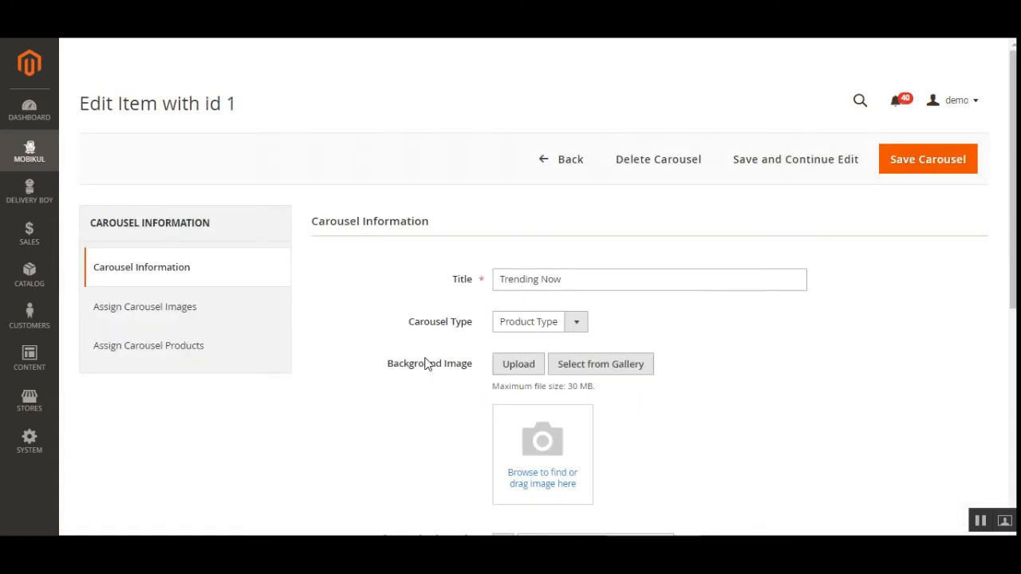
scroll(527, 354, "down", 1)
scroll(997, 296, "down", 1)
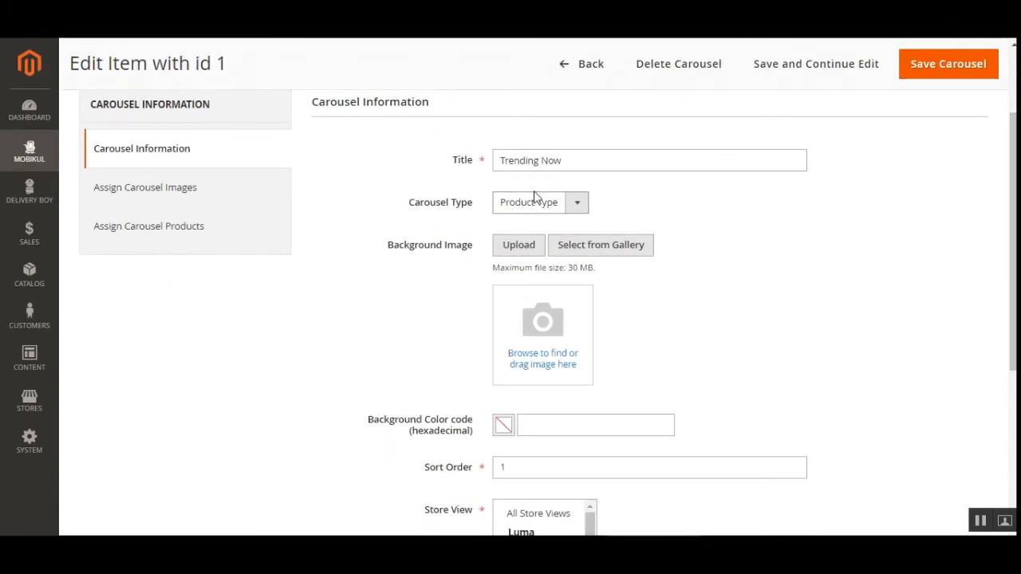
left_click(572, 157)
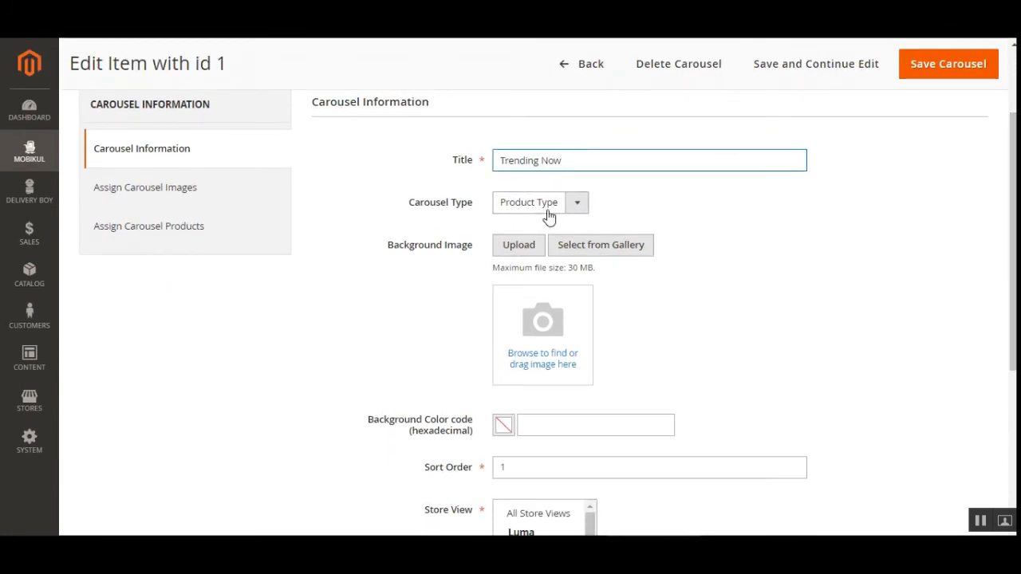
left_click(578, 205)
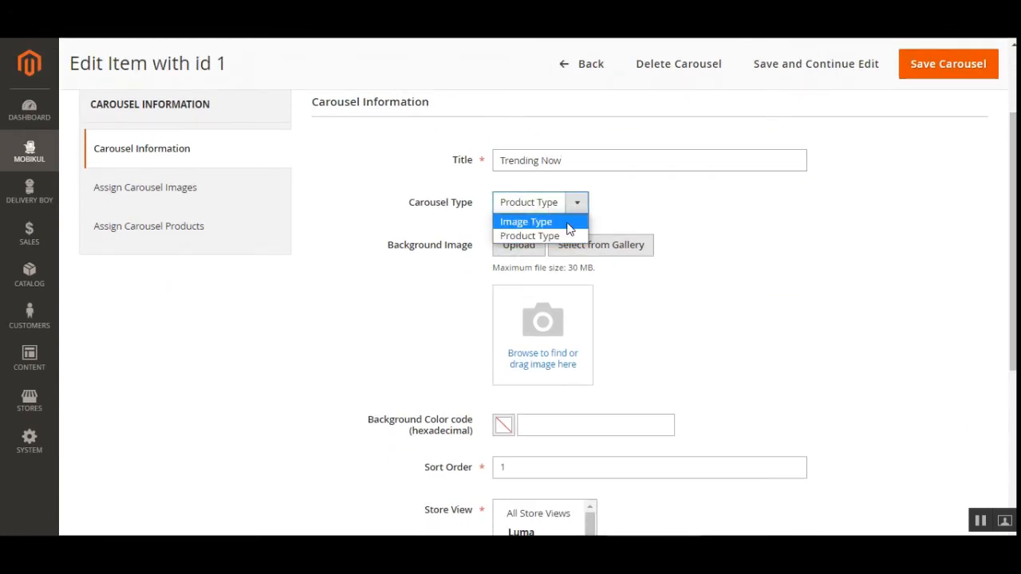
left_click(568, 237)
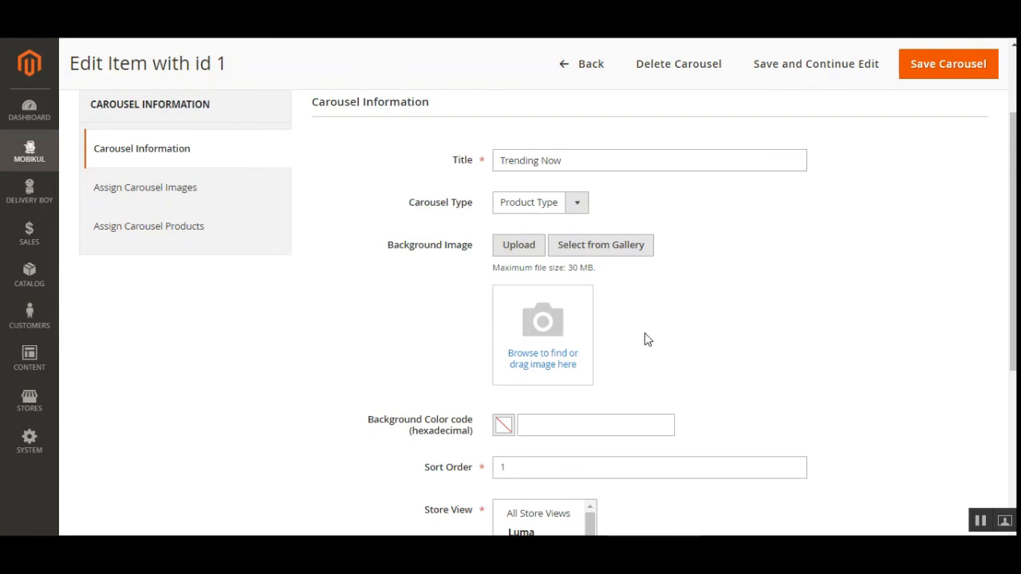
left_click_drag(1011, 244, 997, 323)
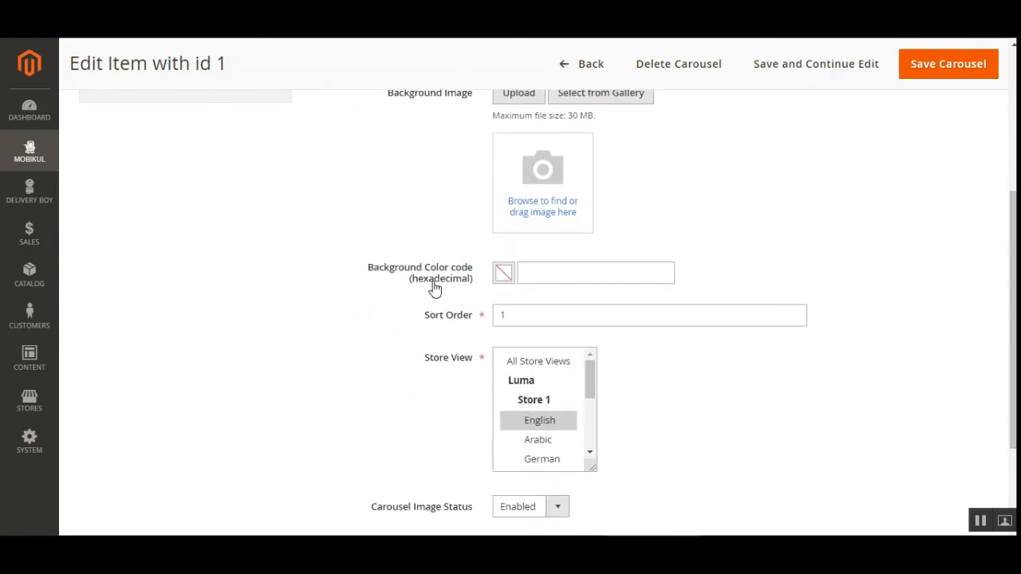
left_click(574, 279)
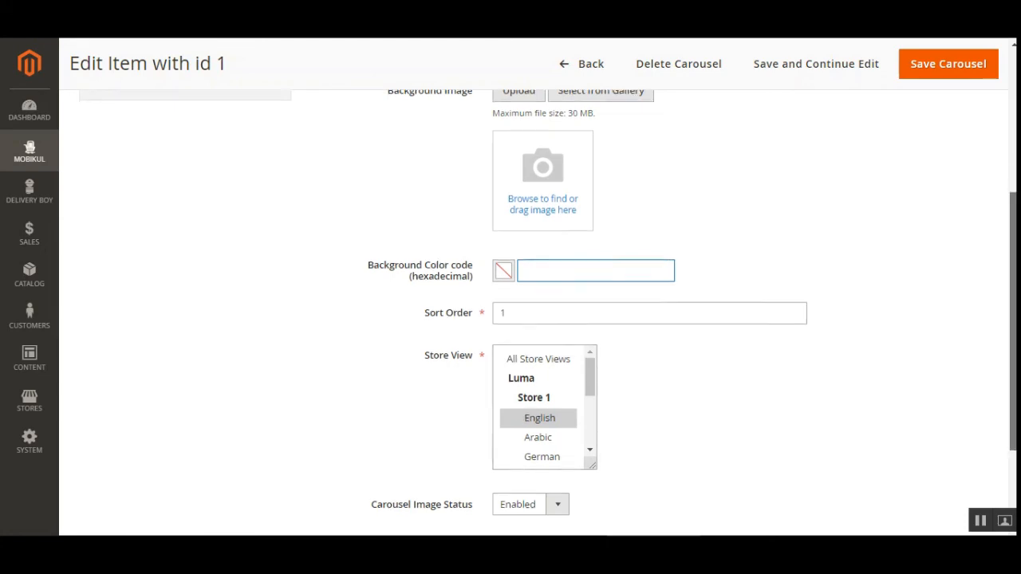
scroll(863, 407, "down", 3)
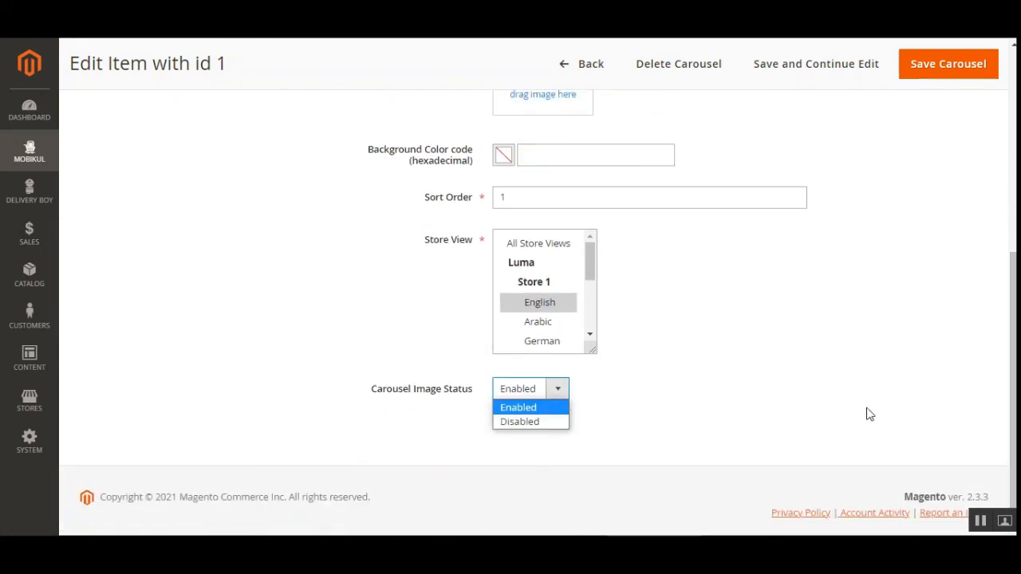
In the carousel's image assignment list, select the Training Video and Bag collcetion images and the image with ID 4.
left_click_drag(1013, 415, 1006, 231)
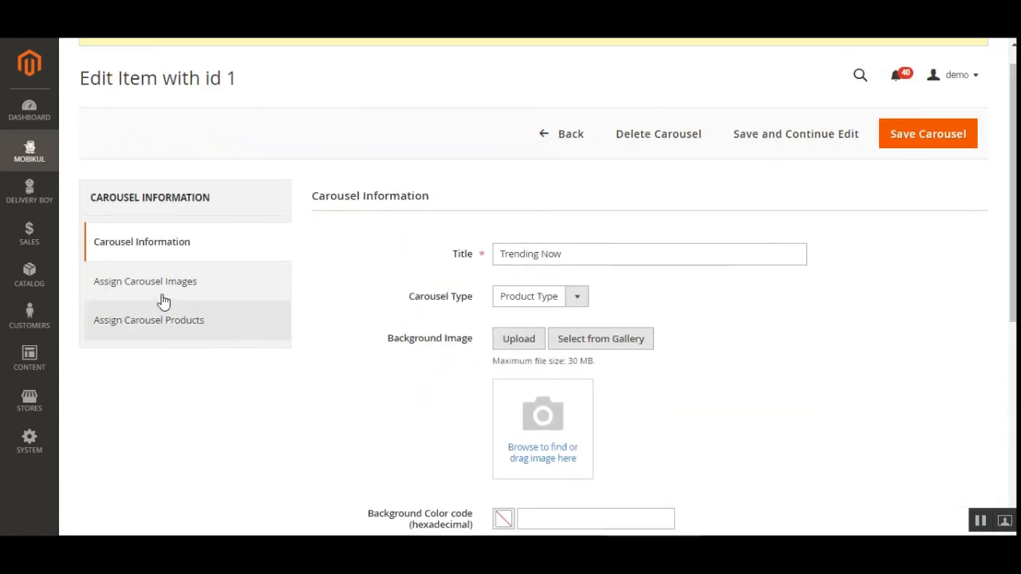
left_click(133, 289)
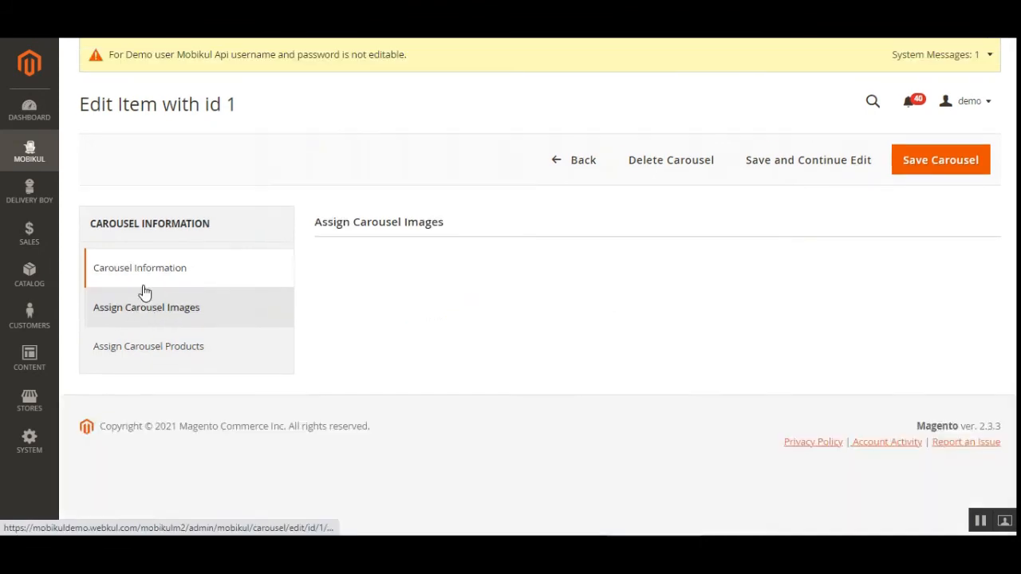
left_click_drag(1012, 160, 1013, 217)
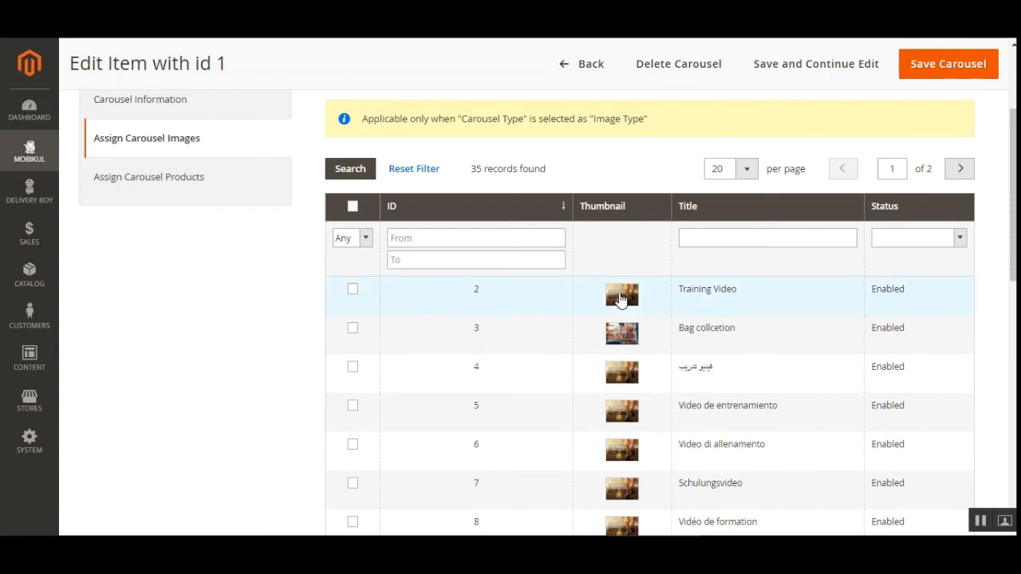
left_click(352, 289)
left_click(352, 328)
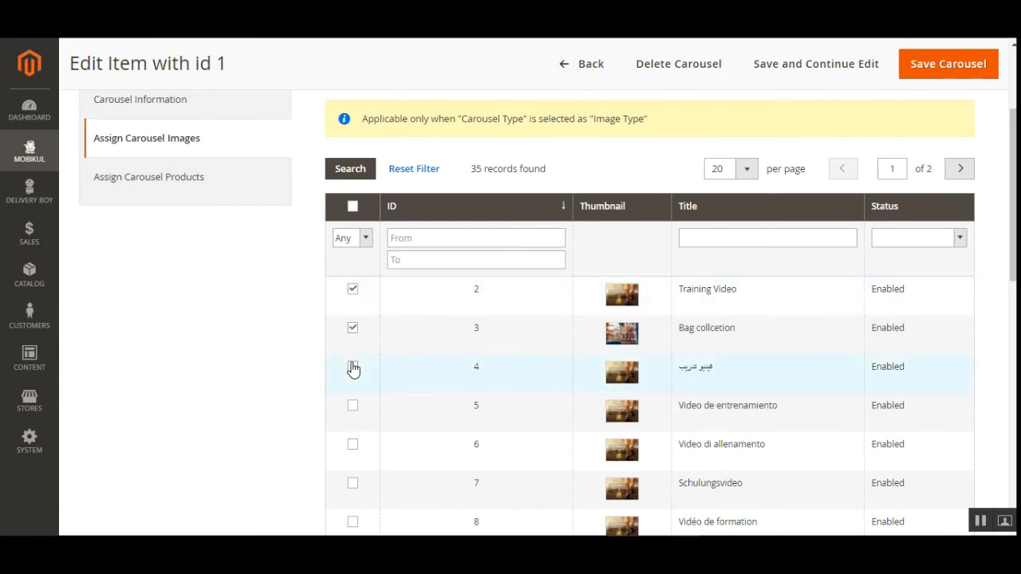
left_click(352, 367)
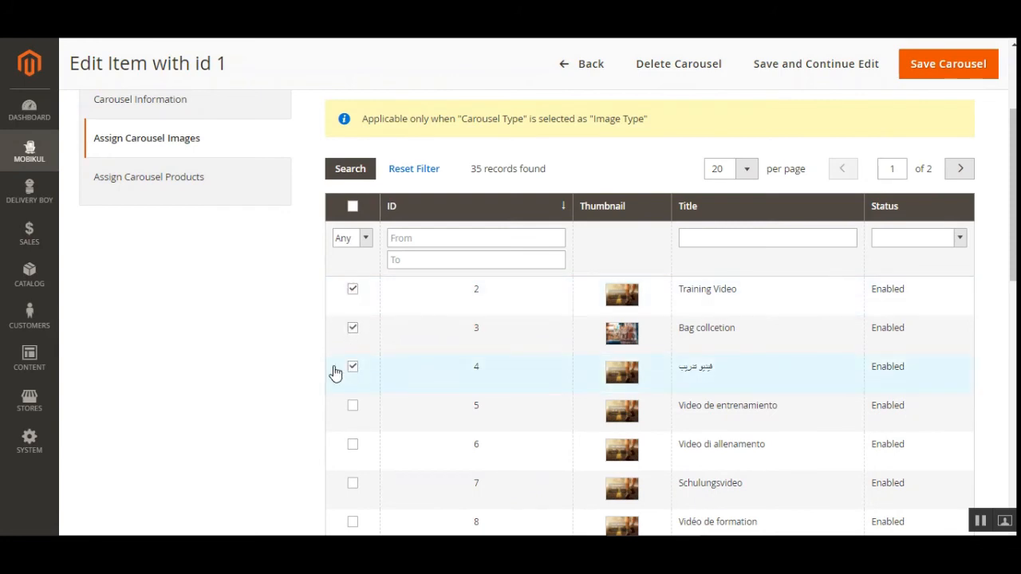
In the carousel's product assignment list, tick Wayfarer Messenger Bag and Rival Field Messenger, and return to the carousel list without saving.
left_click(159, 188)
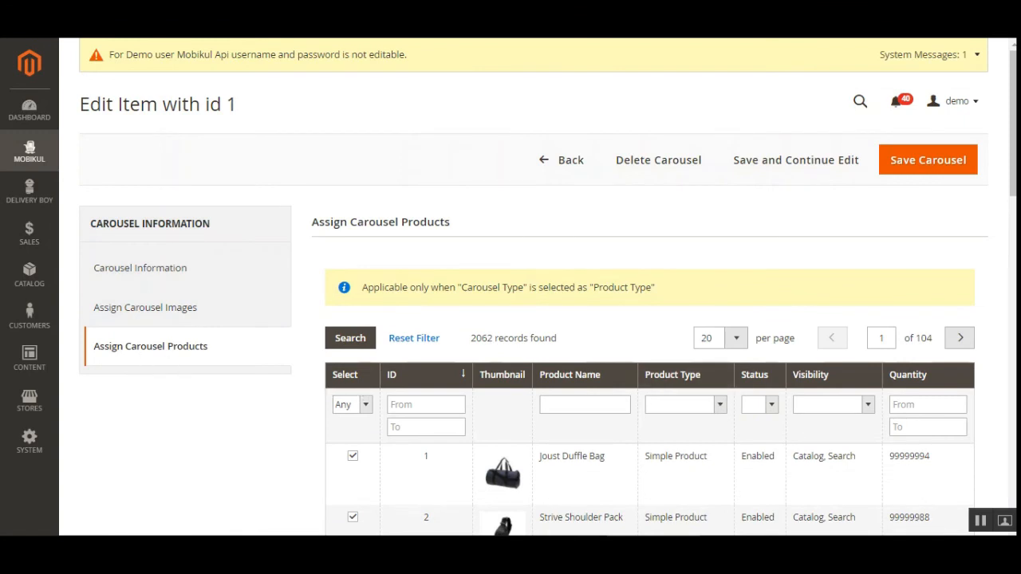
scroll(506, 450, "down", 3)
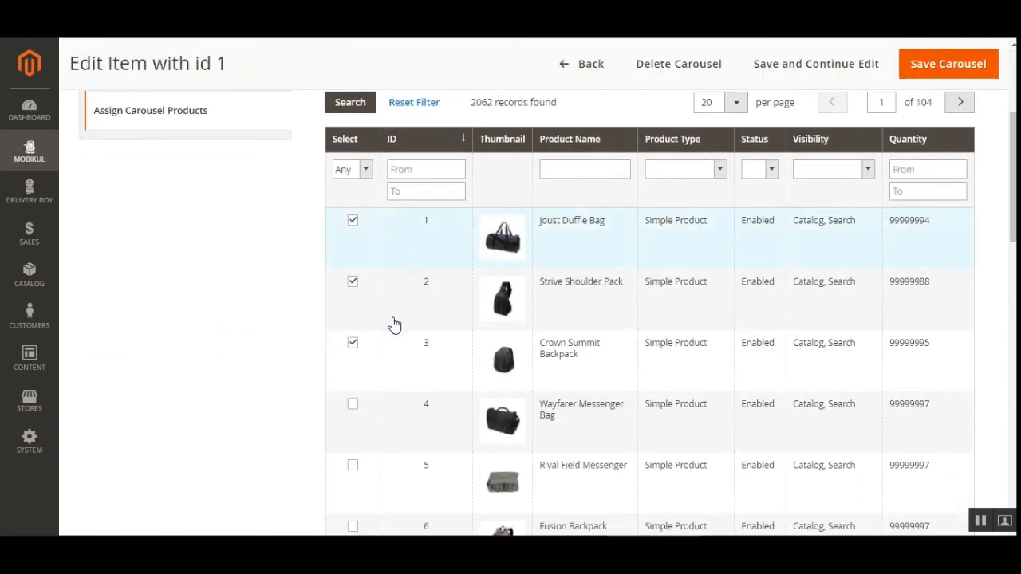
left_click(352, 405)
left_click(352, 465)
scroll(598, 342, "up", 3)
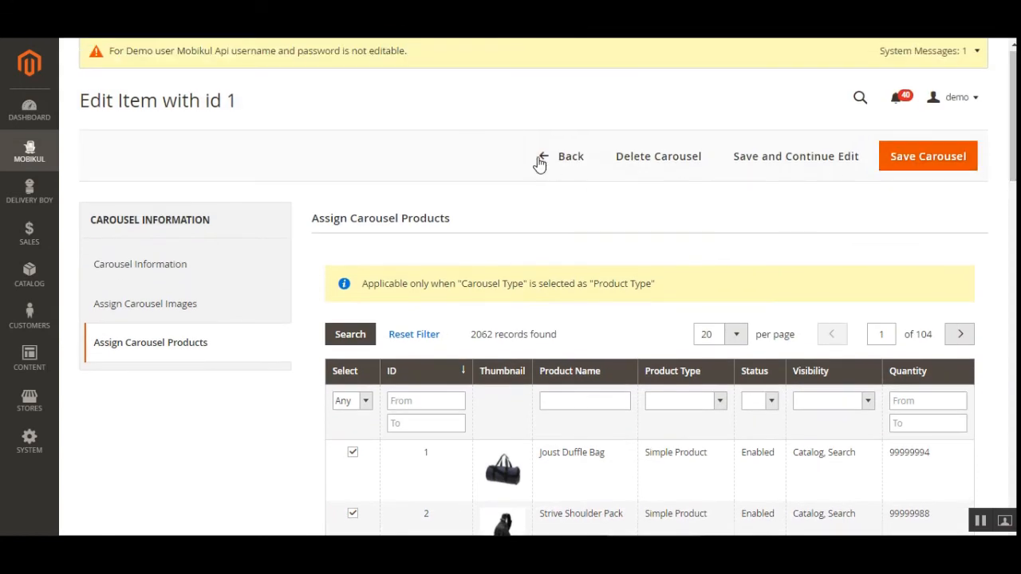
left_click(545, 159)
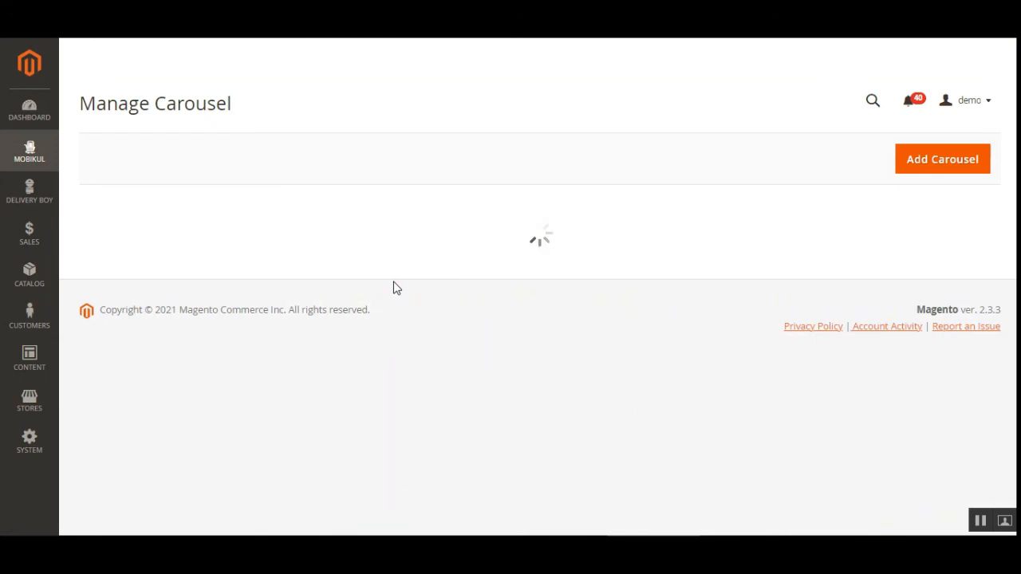
Open a new carousel form and review its title, carousel type, background, sort order and store view fields.
left_click(945, 162)
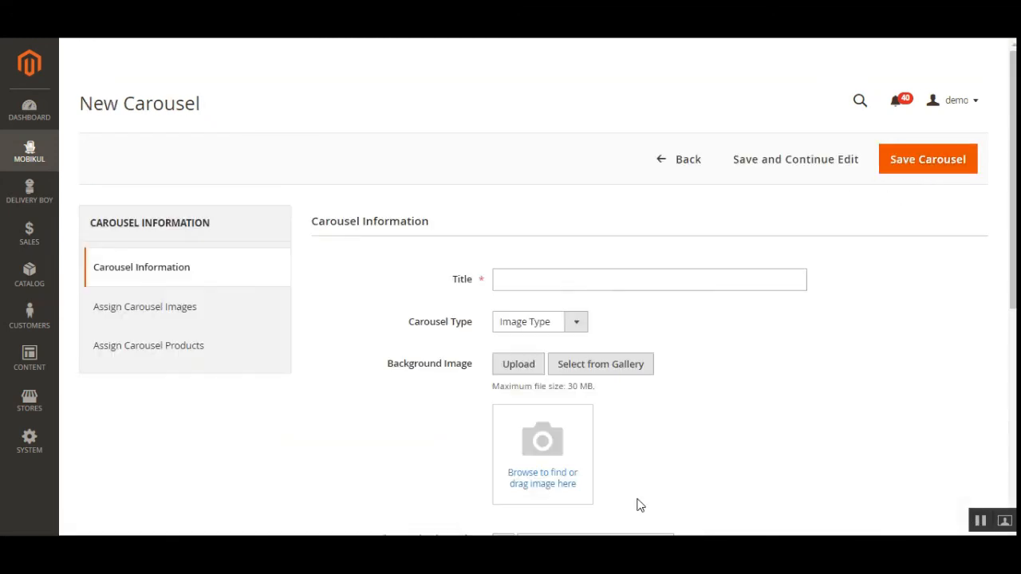
scroll(1009, 228, "down", 3)
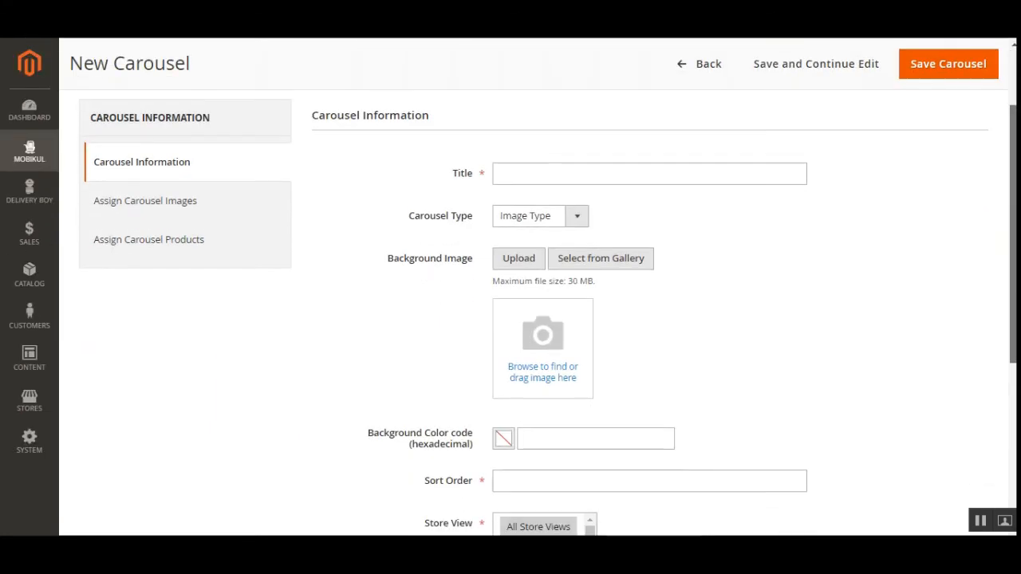
scroll(417, 238, "up", 2)
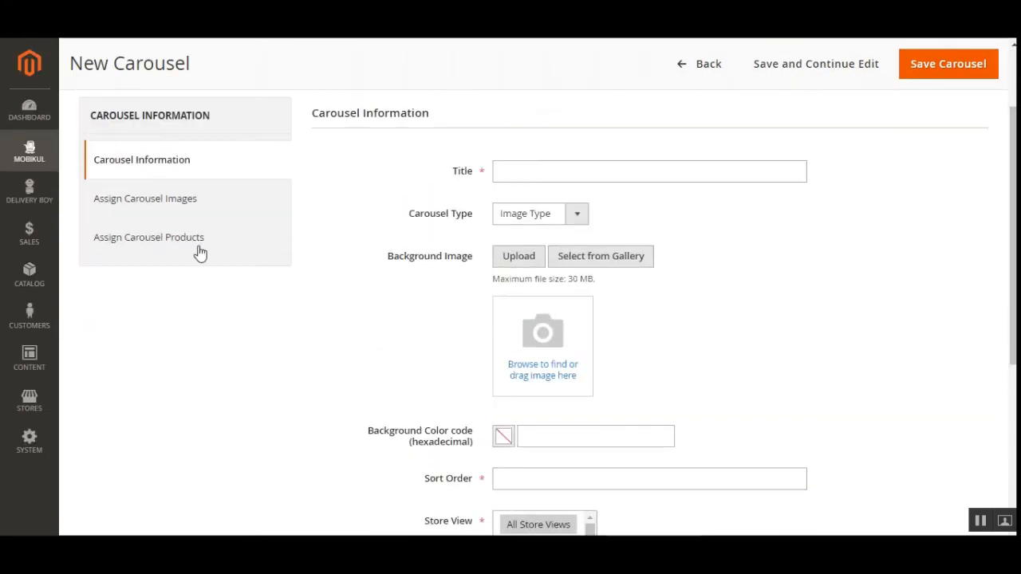
Review the lists of images and products that can be assigned to the new carousel.
left_click(175, 200)
scroll(282, 152, "down", 3)
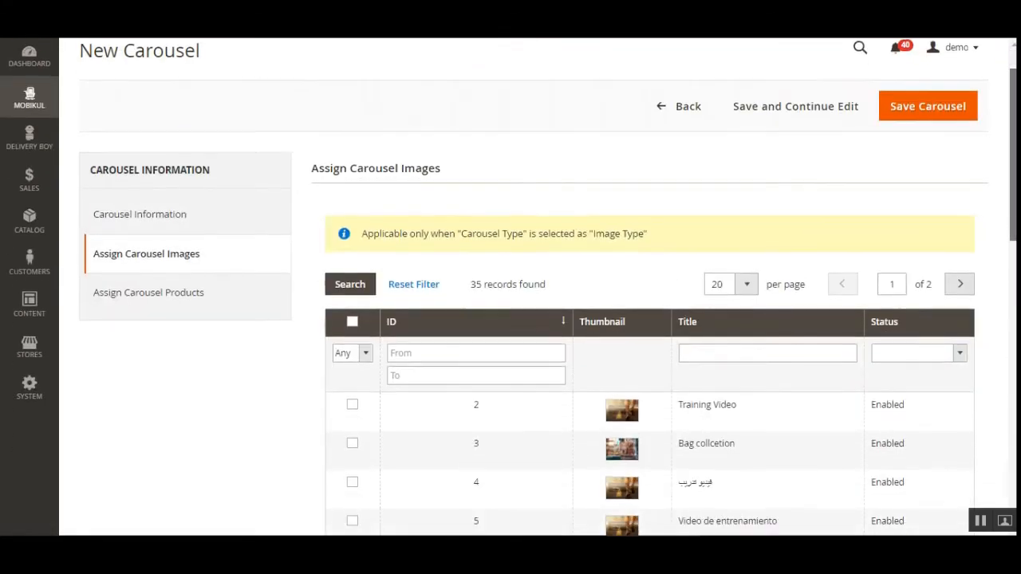
scroll(191, 120, "up", 3)
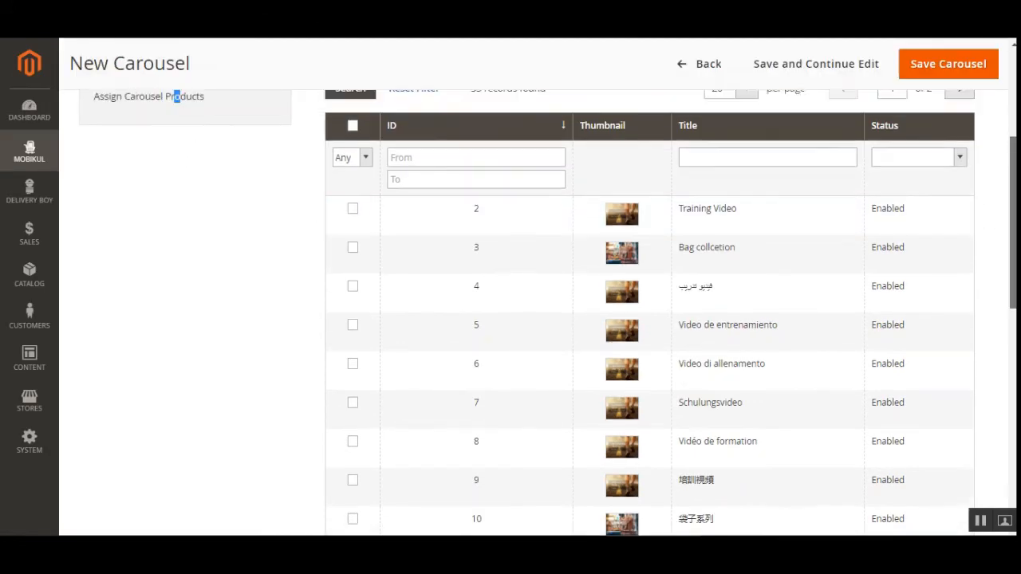
left_click(164, 235)
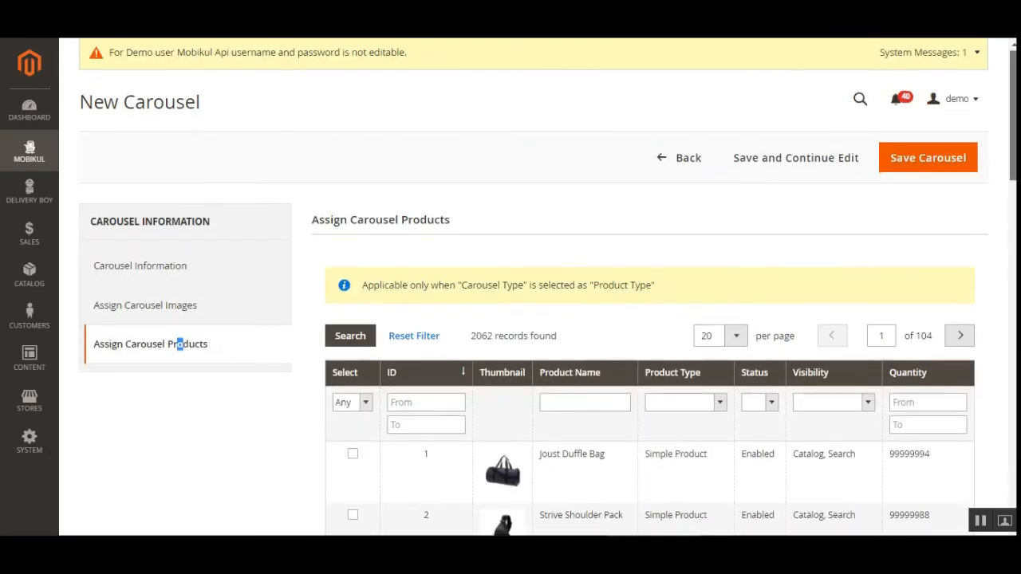
scroll(181, 346, "down", 5)
scroll(181, 347, "up", 5)
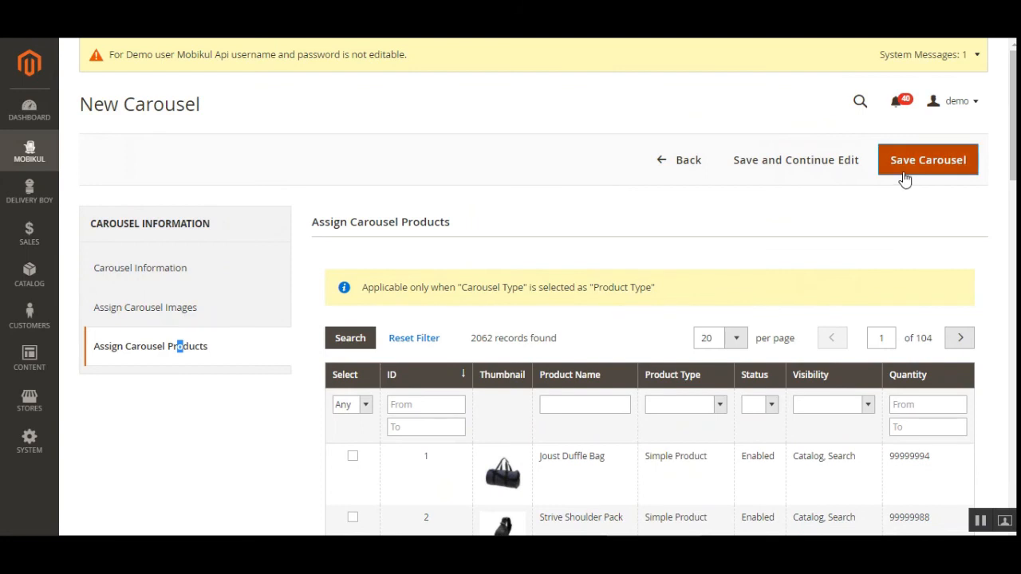
Open the Mobikul Walk Through page and check which bulk actions it offers.
left_click(32, 153)
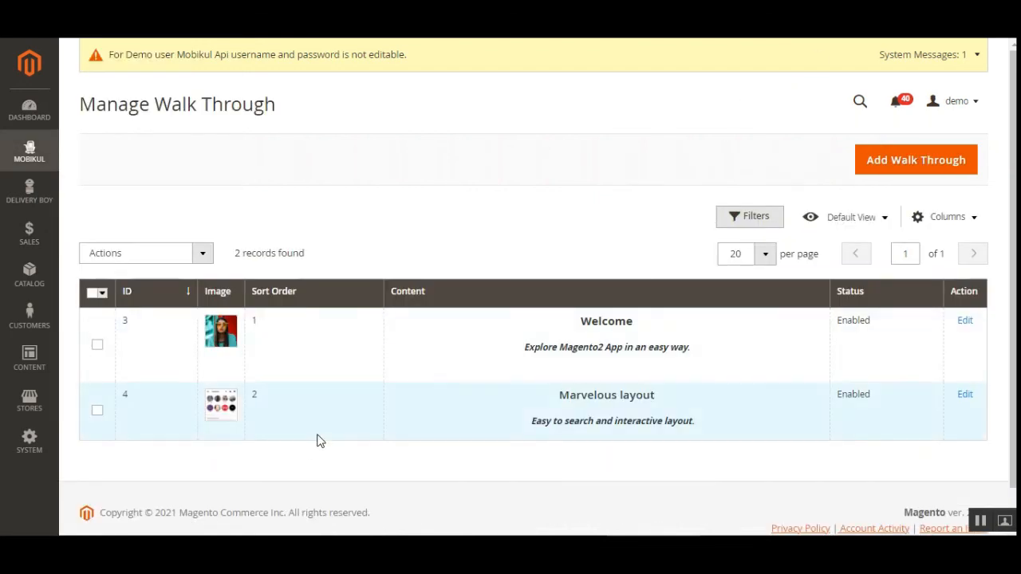
left_click(201, 255)
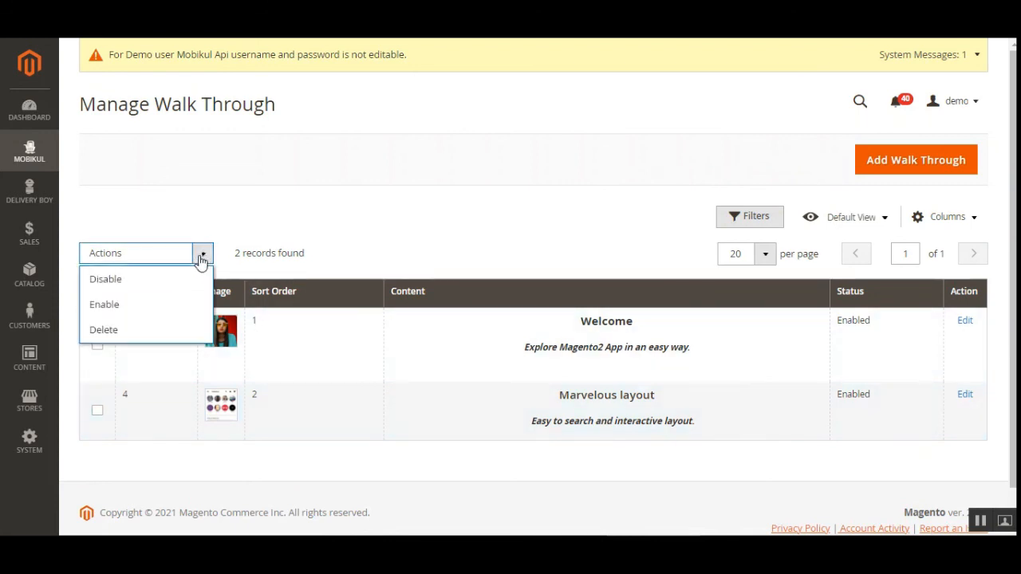
left_click(421, 232)
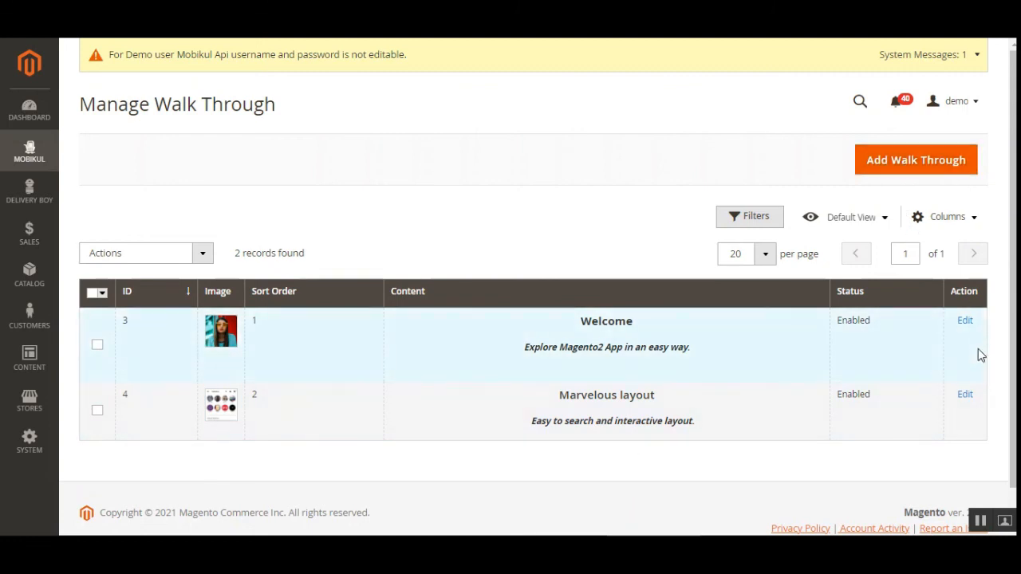
Open the Welcome walk through for editing and review its image, contents, color code, sort order and status.
left_click(965, 324)
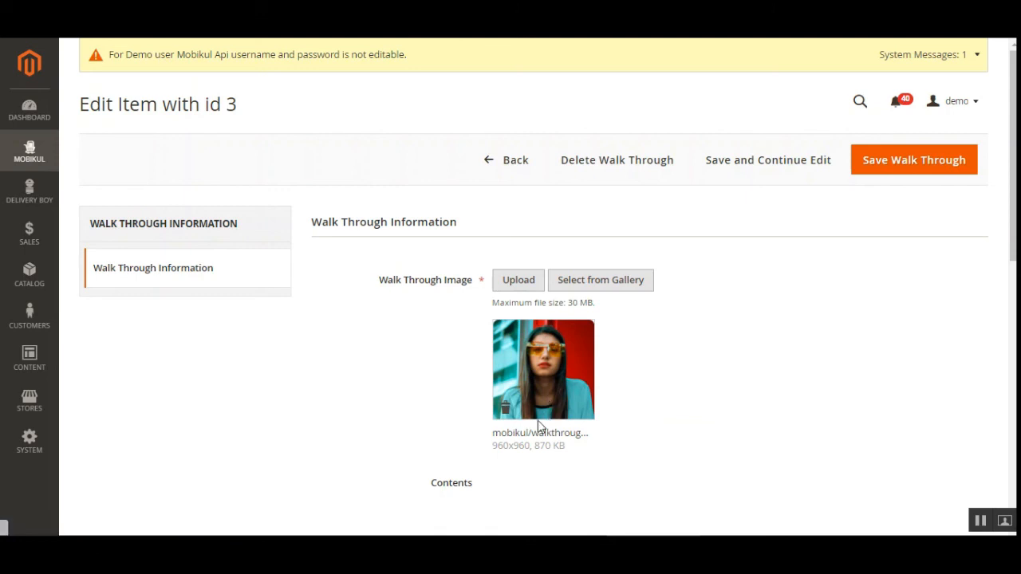
scroll(468, 497, "down", 3)
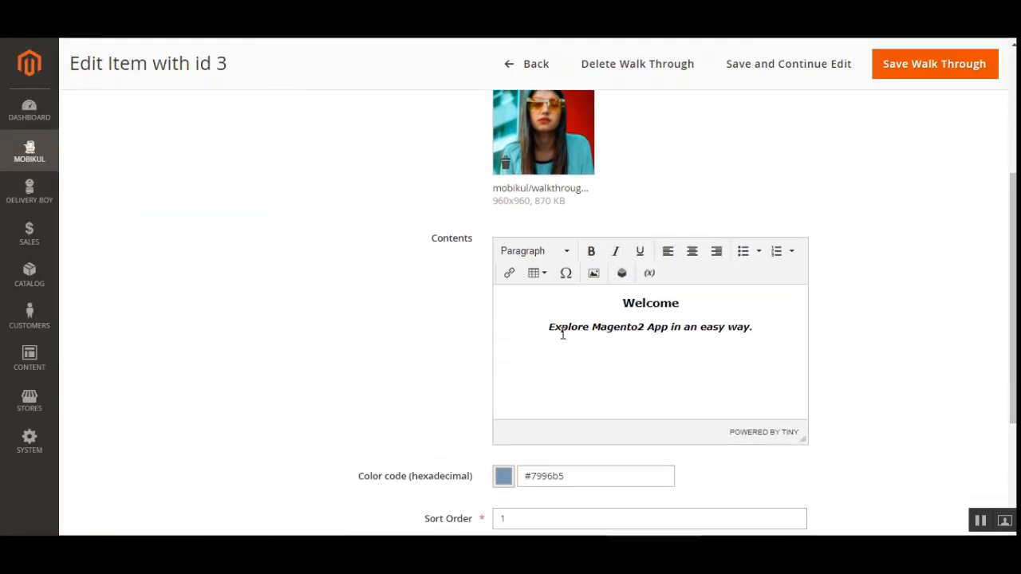
scroll(630, 367, "down", 3)
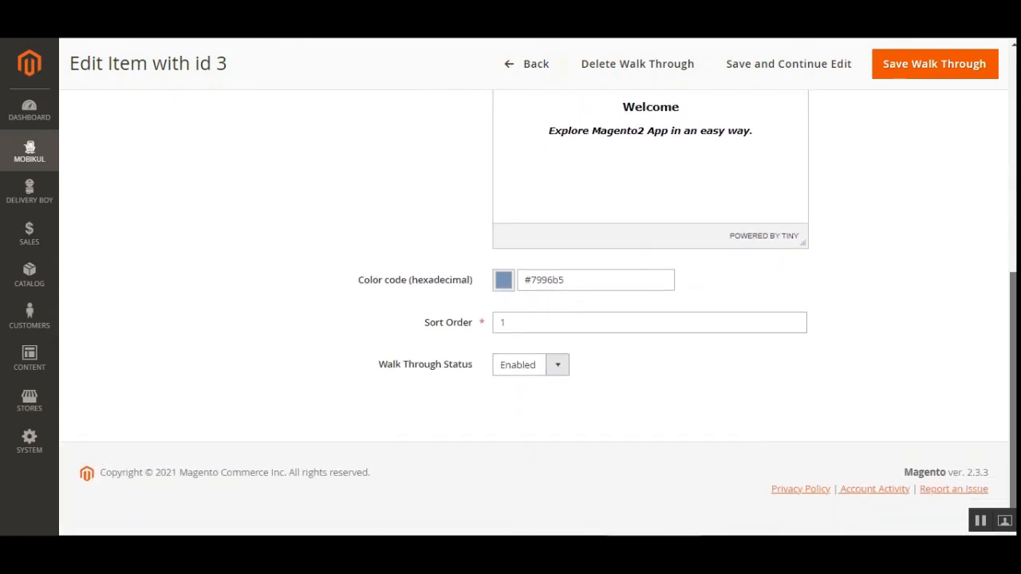
scroll(1015, 375, "up", 5)
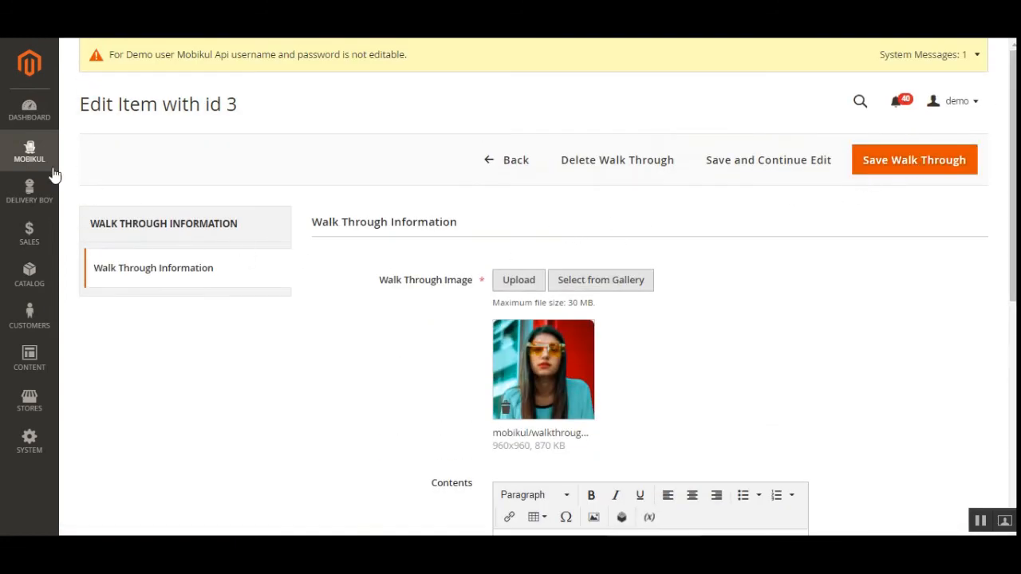
Open the Home Page Configurator and try out adding another Featured Categories component to the layout and removing it.
left_click(32, 156)
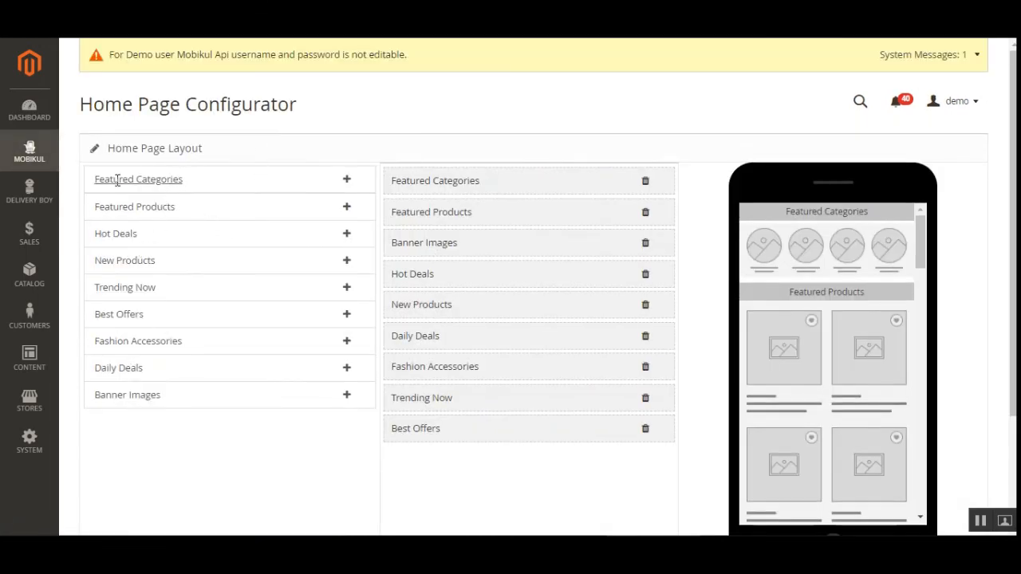
left_click(347, 183)
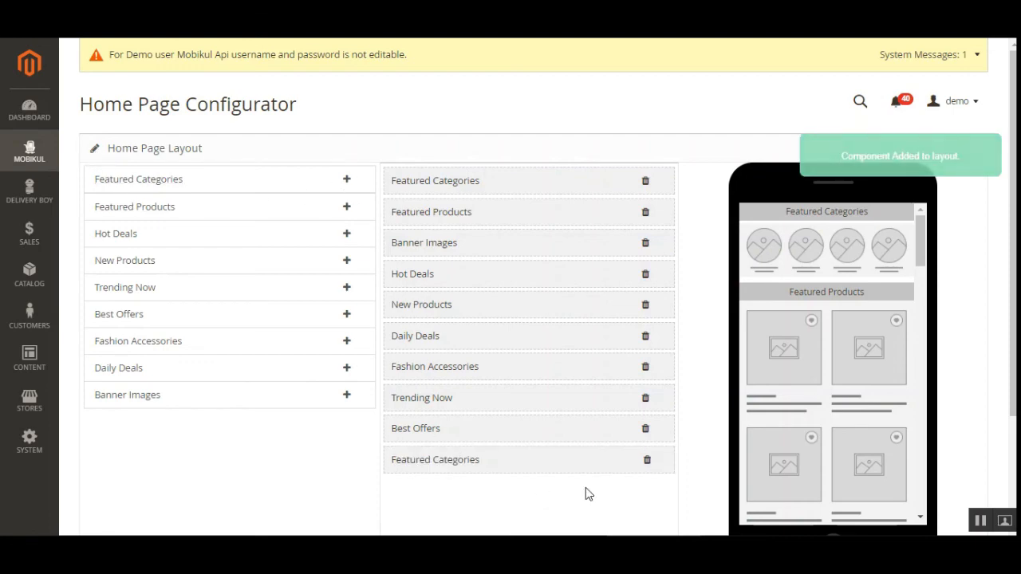
left_click(647, 460)
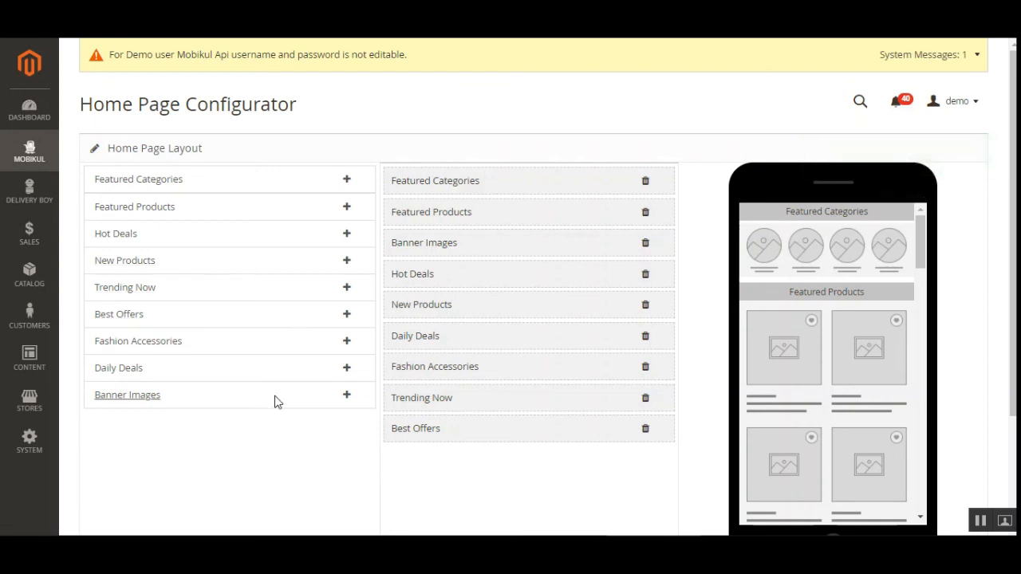
scroll(690, 258, "down", 1)
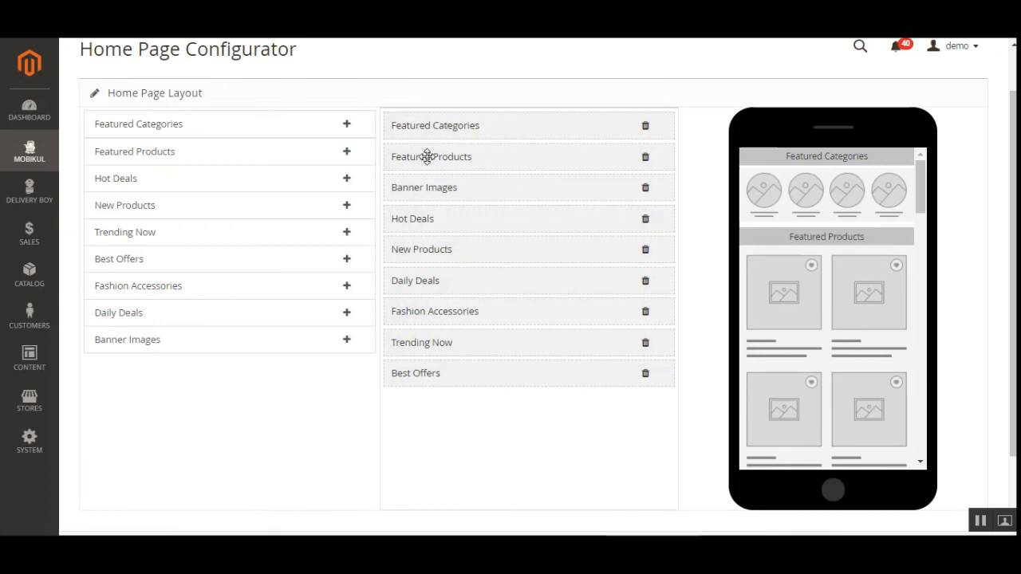
Reorder the home page layout so Banner Images comes before Featured Products and Trending Now comes after Best Offers, checking the phone preview.
left_click_drag(444, 189, 451, 162)
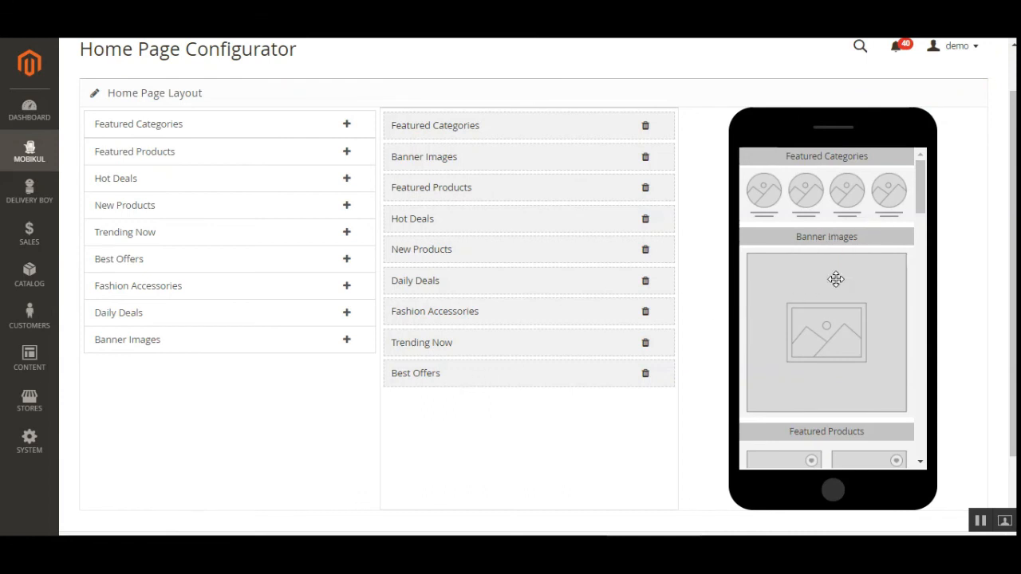
left_click_drag(922, 185, 930, 457)
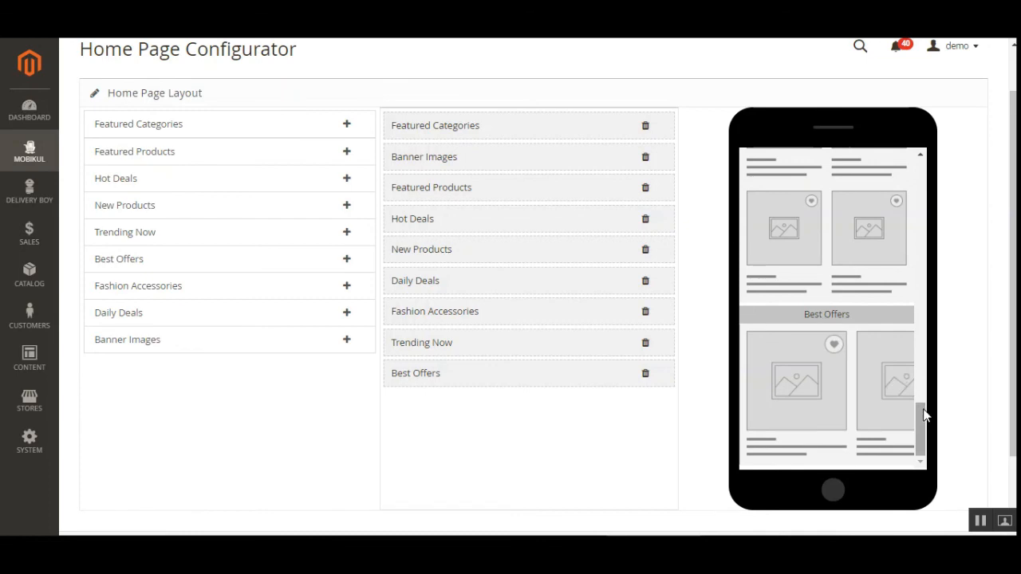
left_click_drag(922, 427, 921, 400)
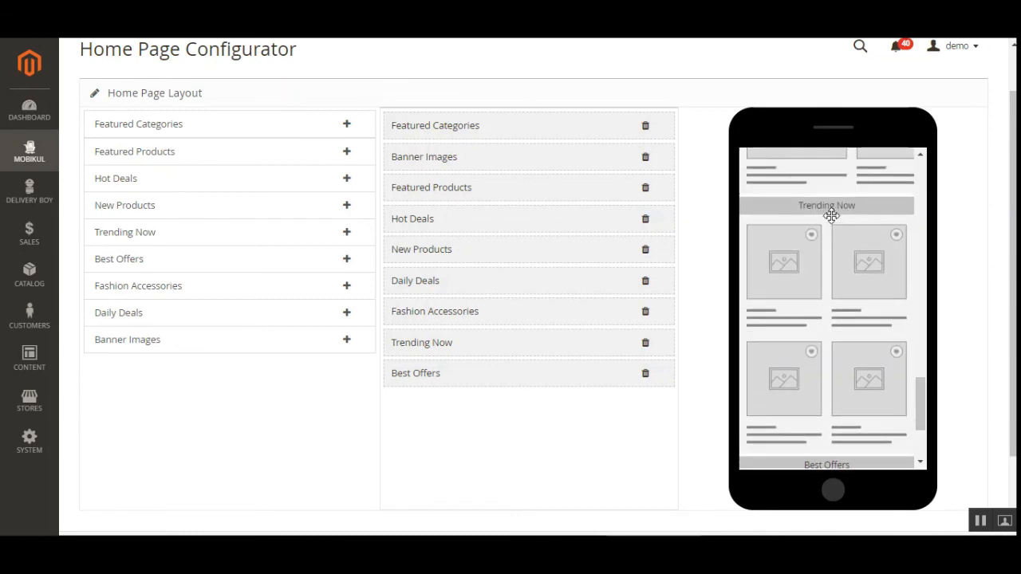
left_click_drag(538, 348, 510, 387)
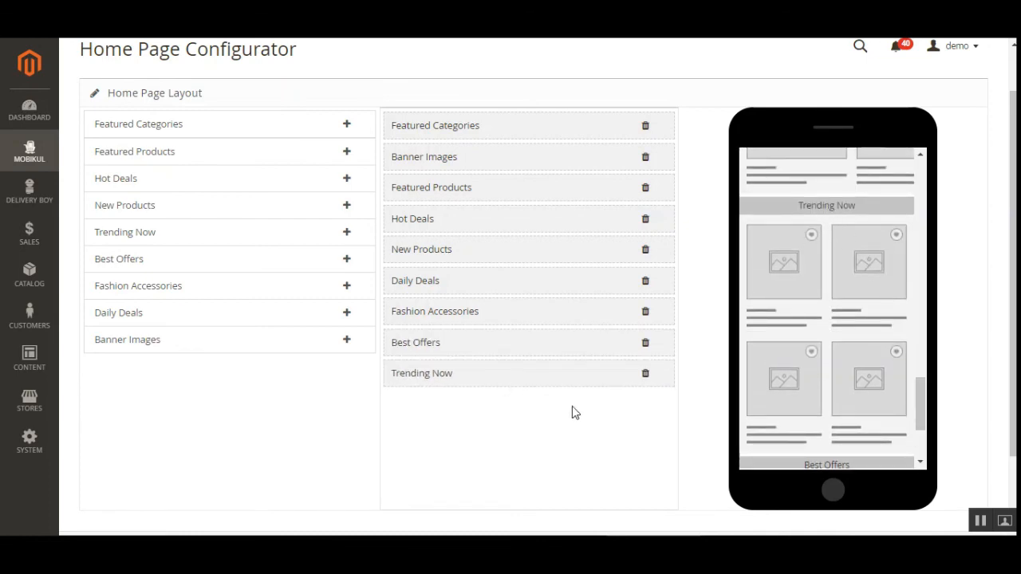
left_click_drag(922, 402, 921, 381)
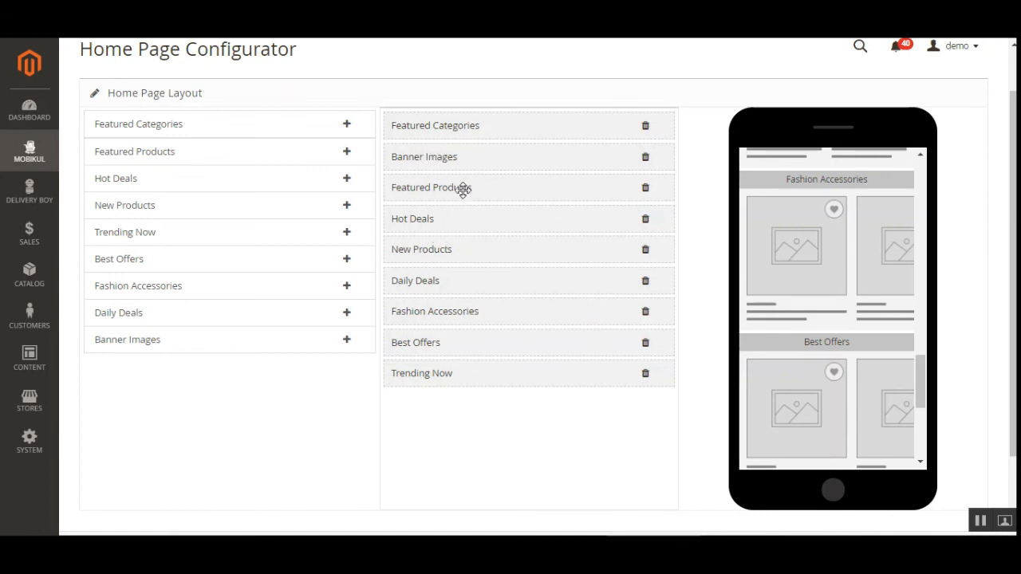
left_click_drag(921, 381, 933, 165)
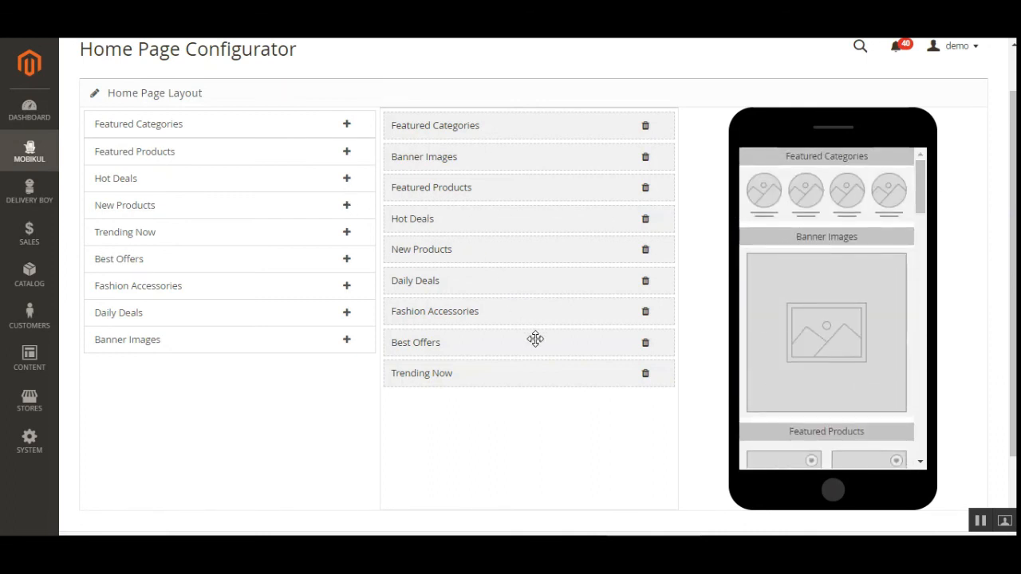